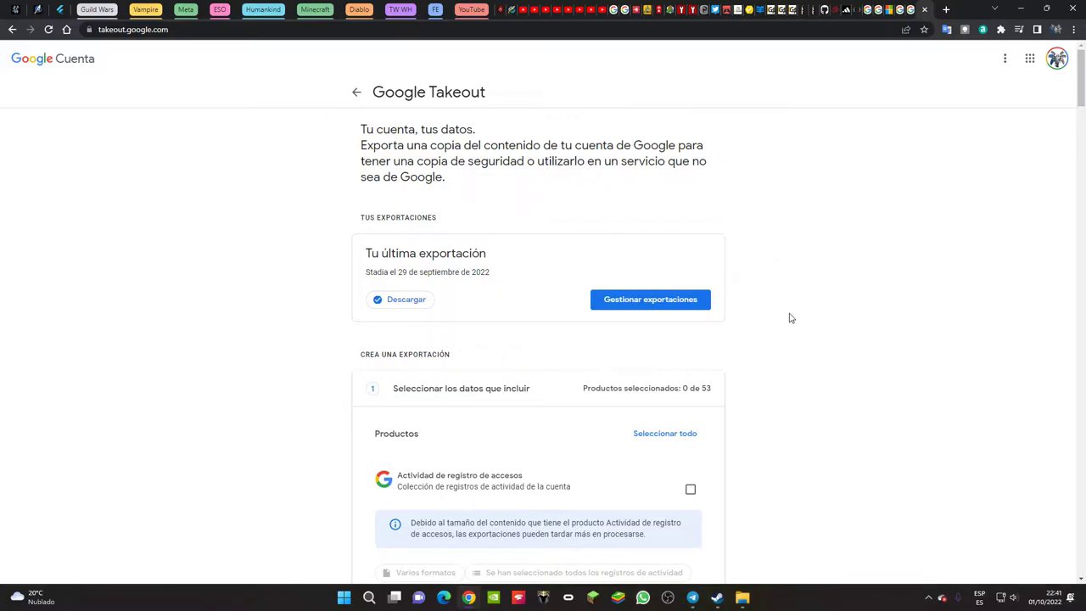
{"action": "scroll", "coordinate": [789, 318], "scroll_direction": "down", "scroll_amount": 2}
{"action": "scroll", "coordinate": [790, 318], "scroll_direction": "up", "scroll_amount": 2}
{"action": "scroll", "coordinate": [755, 260], "scroll_direction": "down", "scroll_amount": 9}
{"action": "scroll", "coordinate": [715, 252], "scroll_direction": "up", "scroll_amount": 8}
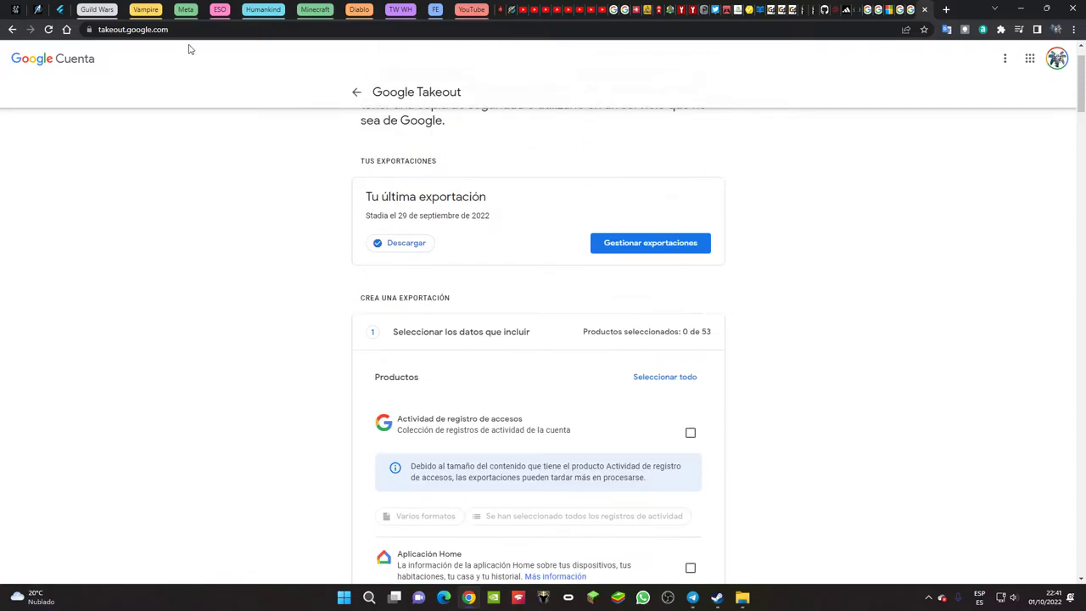
{"action": "left_click", "coordinate": [85, 31]}
{"action": "left_click", "coordinate": [237, 192]}
{"action": "scroll", "coordinate": [425, 186], "scroll_direction": "up", "scroll_amount": 1}
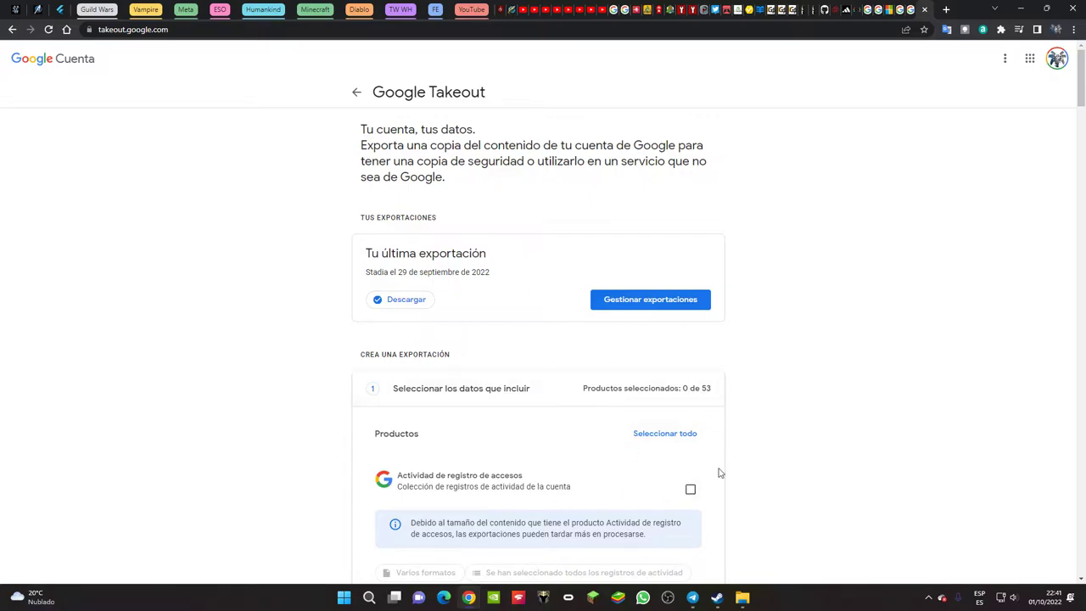
Include only Stadia in the Google Takeout export and proceed to the file type, frequency and destination settings.
{"action": "scroll", "coordinate": [719, 473], "scroll_direction": "down", "scroll_amount": 15}
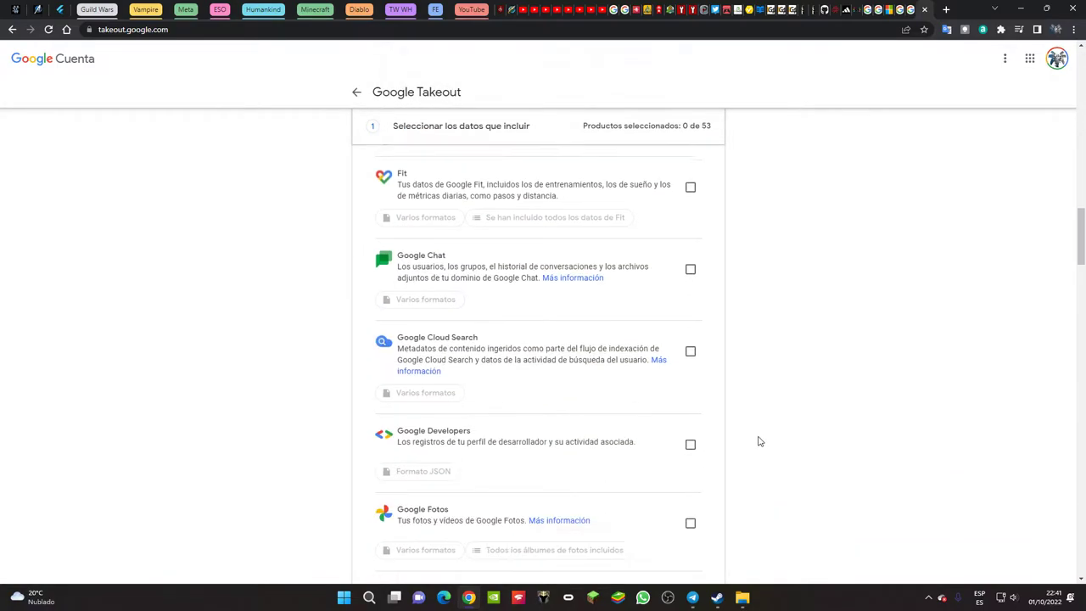
{"action": "scroll", "coordinate": [759, 442], "scroll_direction": "down", "scroll_amount": 20}
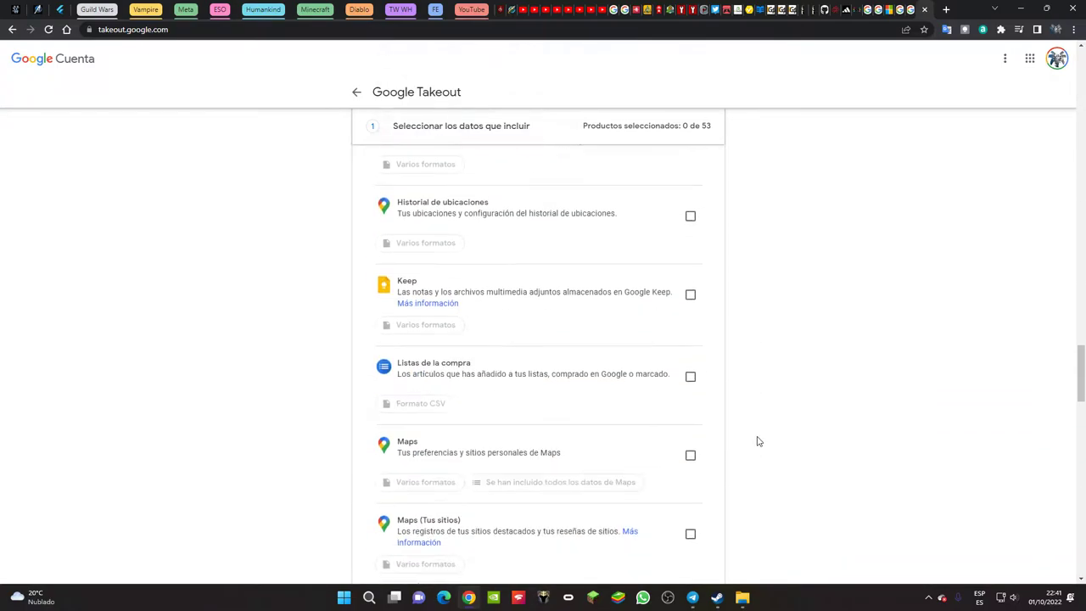
{"action": "scroll", "coordinate": [760, 441], "scroll_direction": "down", "scroll_amount": 20}
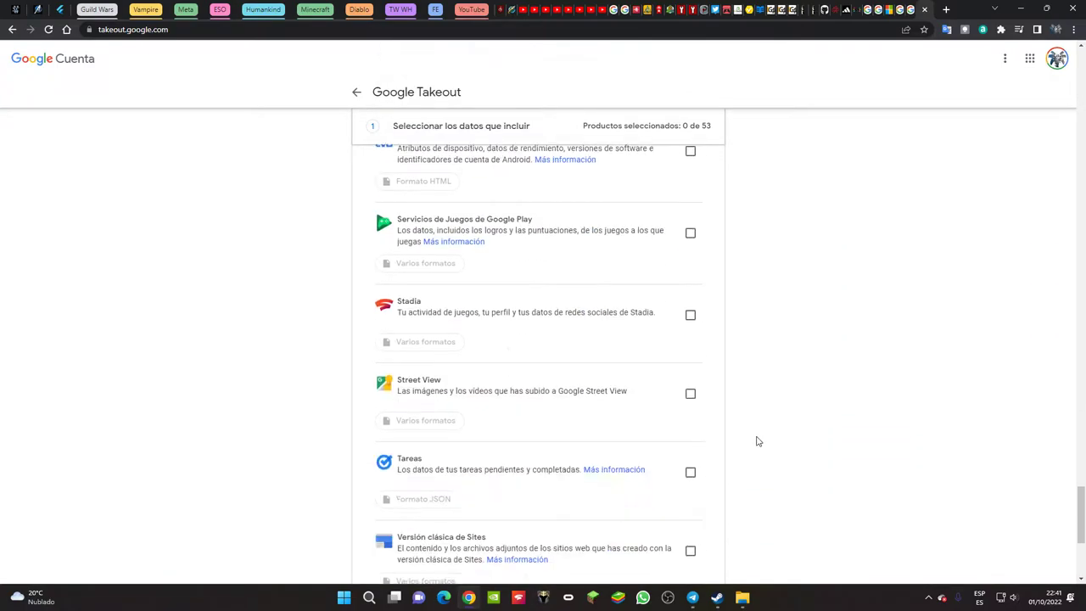
{"action": "scroll", "coordinate": [759, 441], "scroll_direction": "down", "scroll_amount": 4}
{"action": "scroll", "coordinate": [758, 442], "scroll_direction": "up", "scroll_amount": 4}
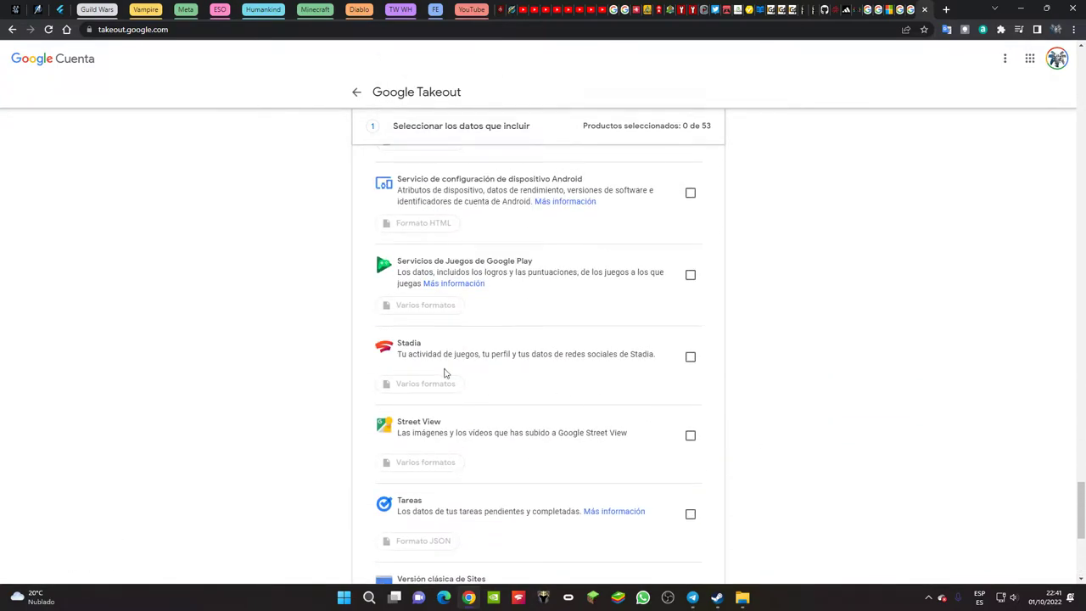
{"action": "left_click", "coordinate": [690, 357]}
{"action": "scroll", "coordinate": [798, 395], "scroll_direction": "down", "scroll_amount": 4}
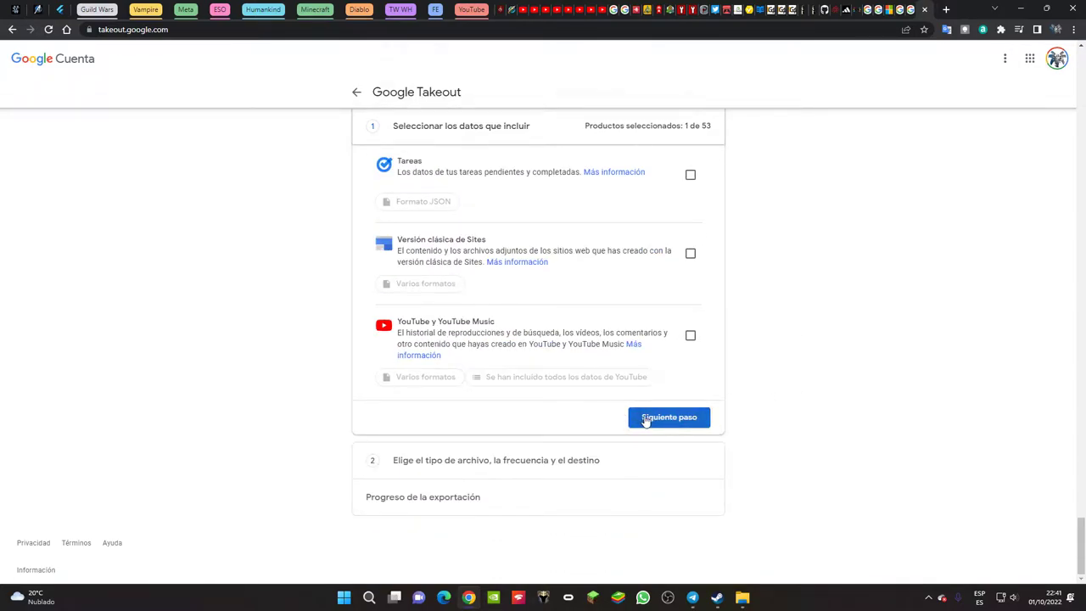
{"action": "left_click", "coordinate": [646, 418]}
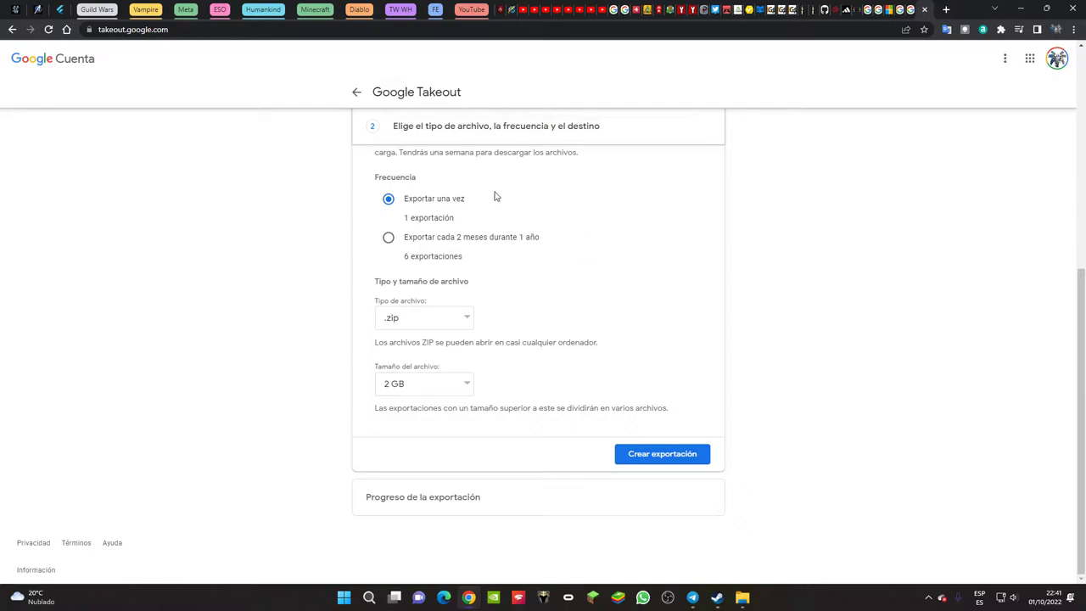
Check the available file size and file type choices, keeping the export at 2 GB and .zip.
{"action": "scroll", "coordinate": [464, 279], "scroll_direction": "up", "scroll_amount": 1}
{"action": "left_click", "coordinate": [442, 450]}
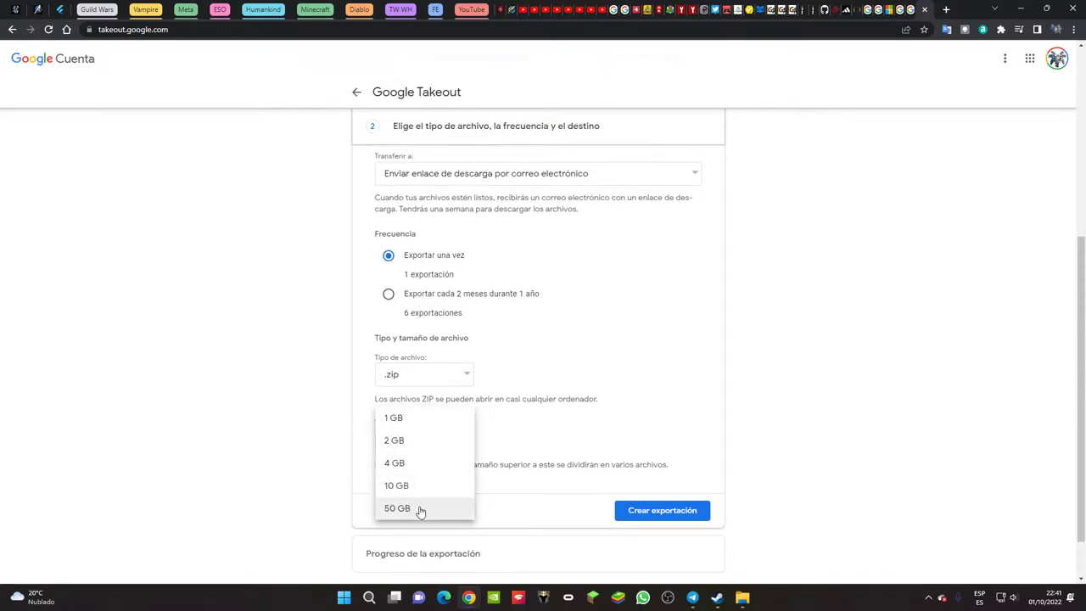
{"action": "left_click", "coordinate": [421, 446]}
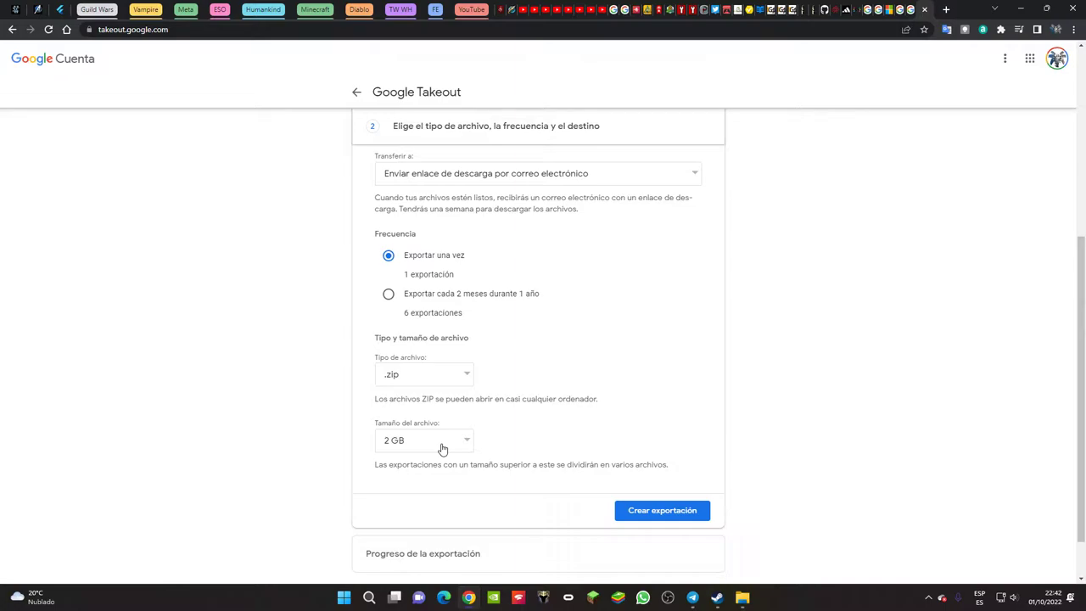
{"action": "left_click", "coordinate": [443, 450]}
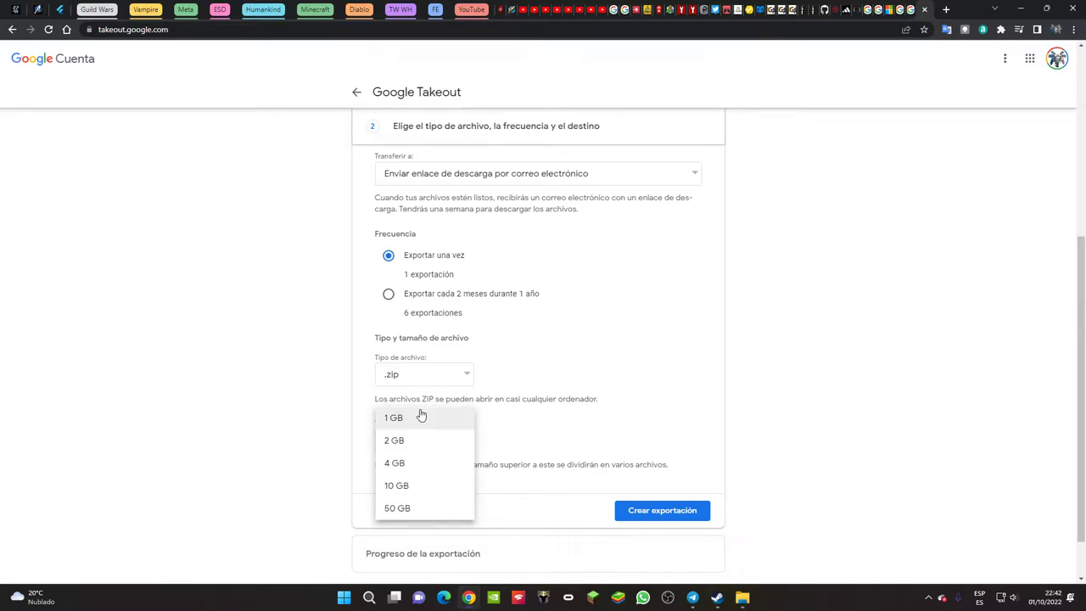
{"action": "left_click", "coordinate": [543, 409]}
{"action": "left_click", "coordinate": [444, 376]}
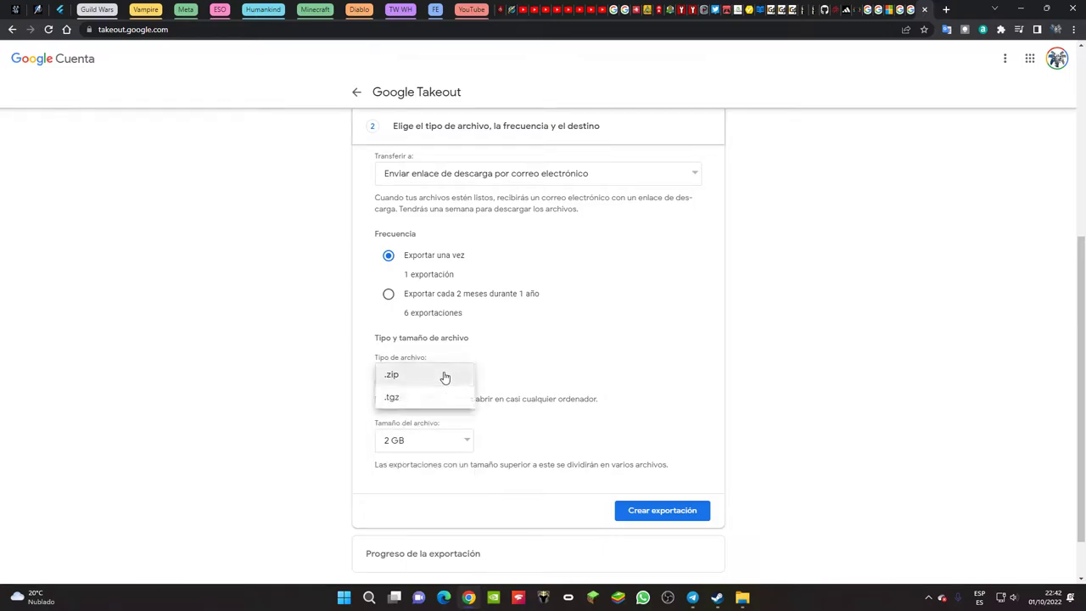
{"action": "left_click", "coordinate": [543, 364]}
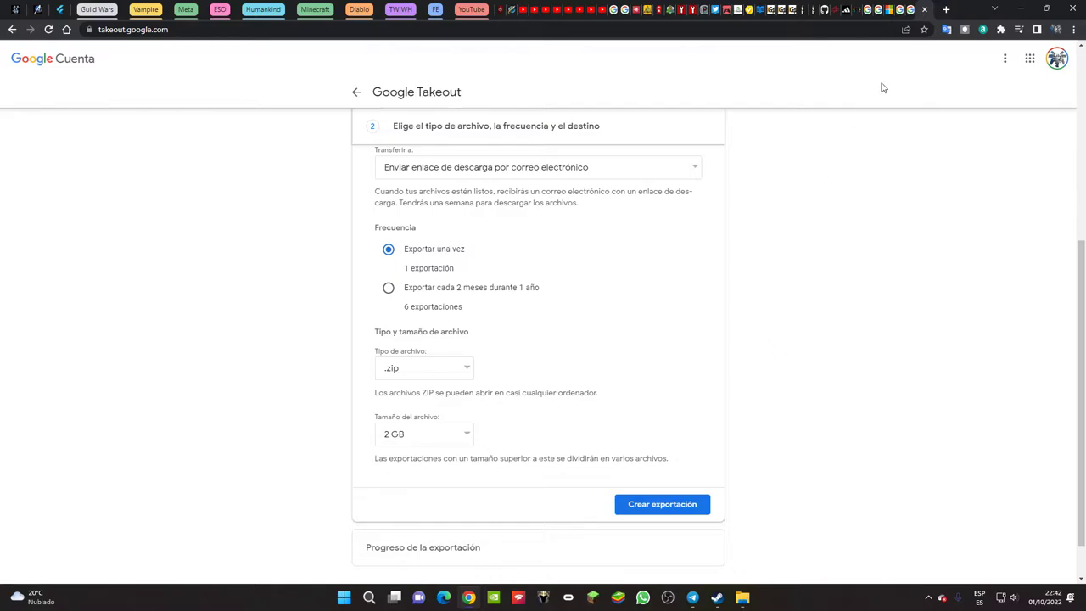
{"action": "left_click", "coordinate": [947, 10]}
{"action": "type", "text": "gmail.com"}
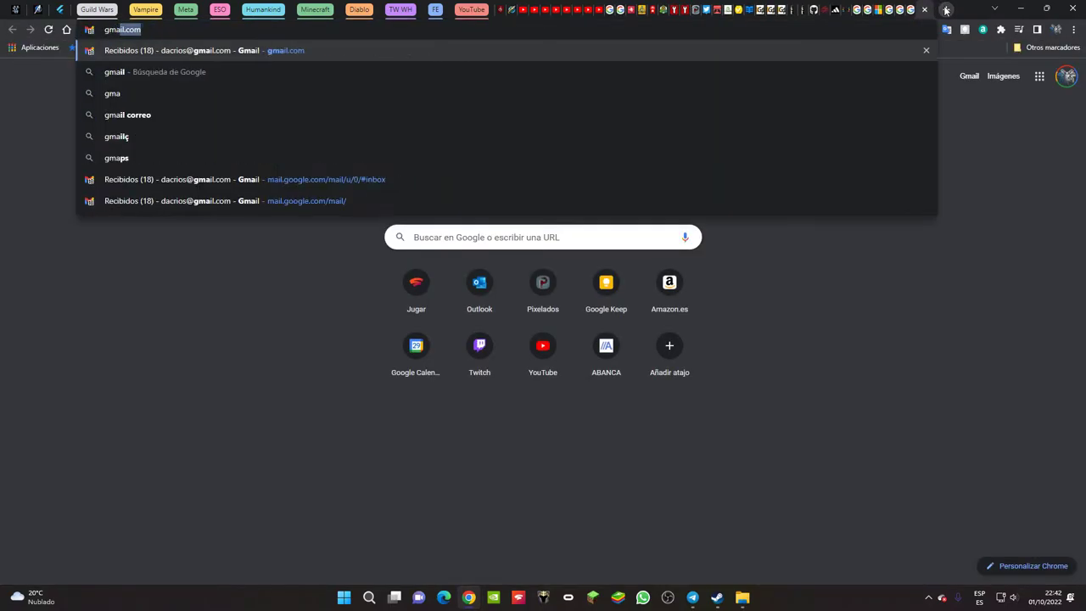
{"action": "left_click", "coordinate": [925, 9]}
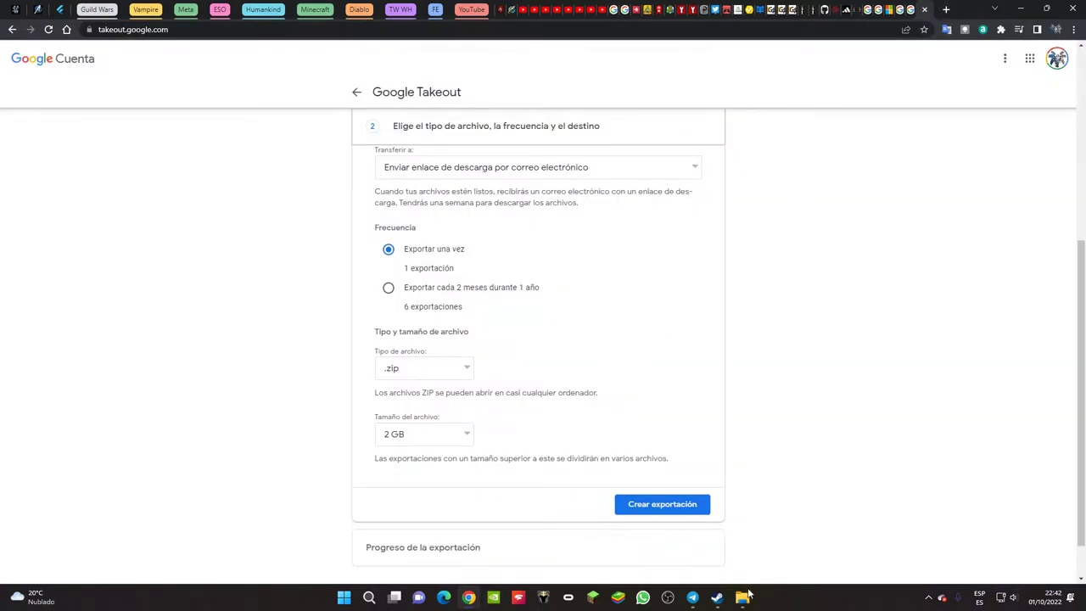
Close the Takeout page, switch to File Explorer and open the Takeout folder on the Seagate Backup Plus Drive (E:).
{"action": "mouse_move", "coordinate": [751, 601]}
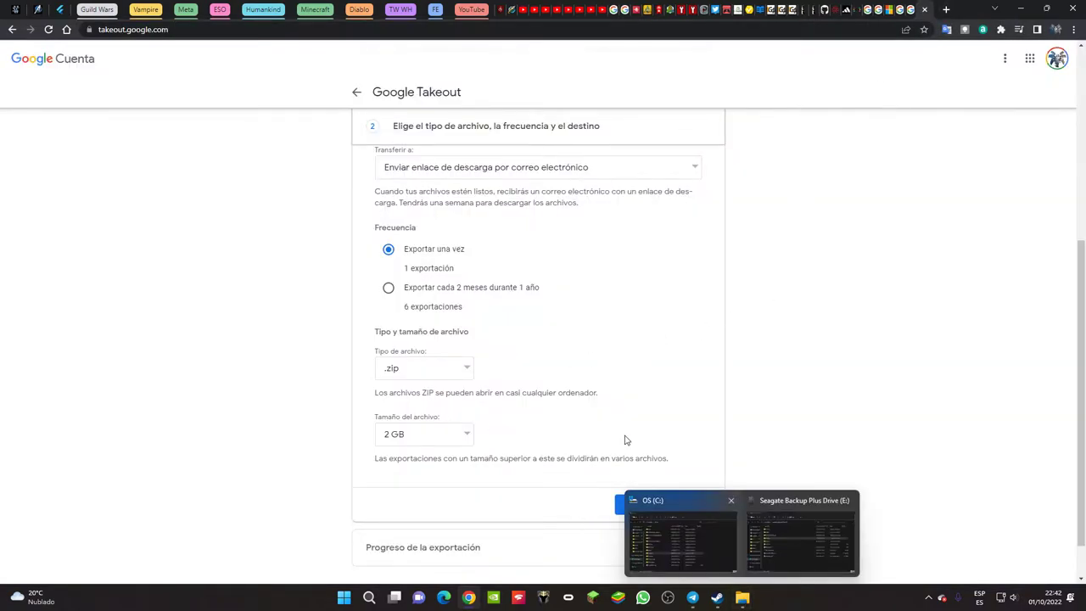
{"action": "left_click", "coordinate": [925, 9]}
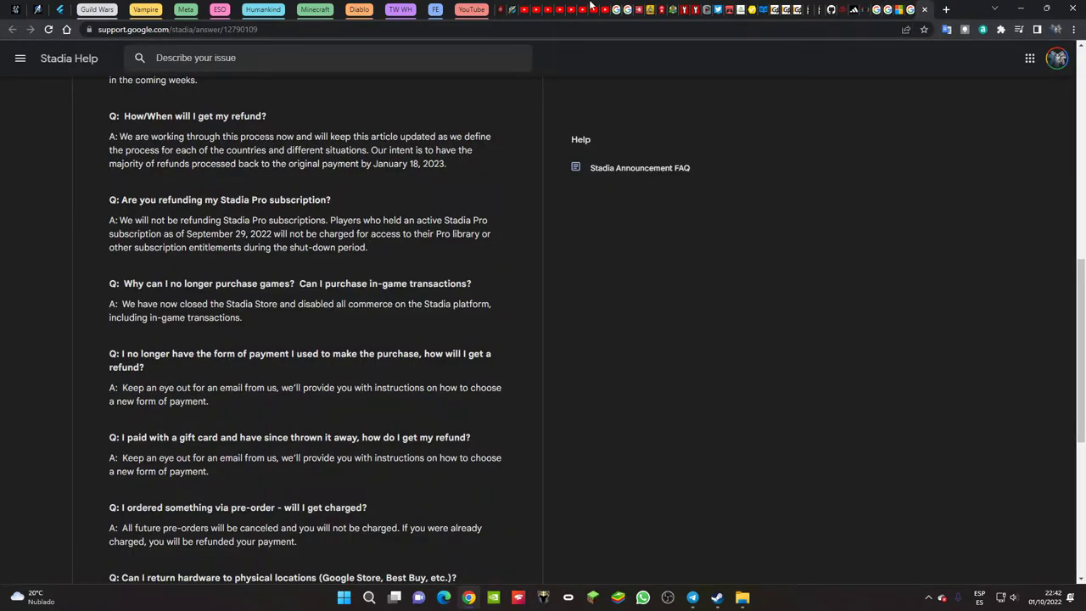
{"action": "left_click", "coordinate": [1021, 8]}
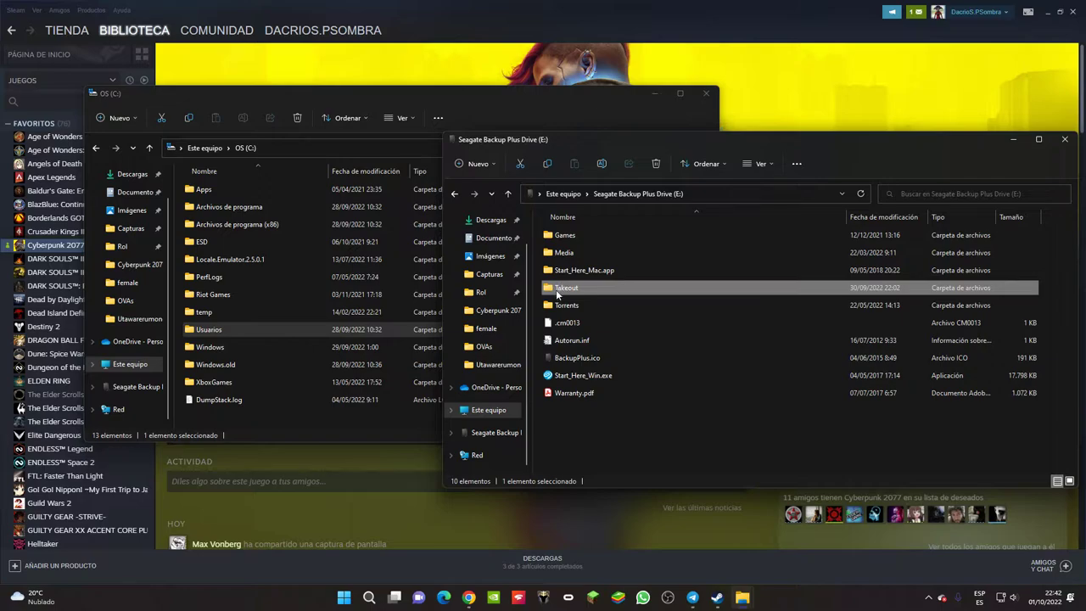
{"action": "double_click", "coordinate": [563, 289]}
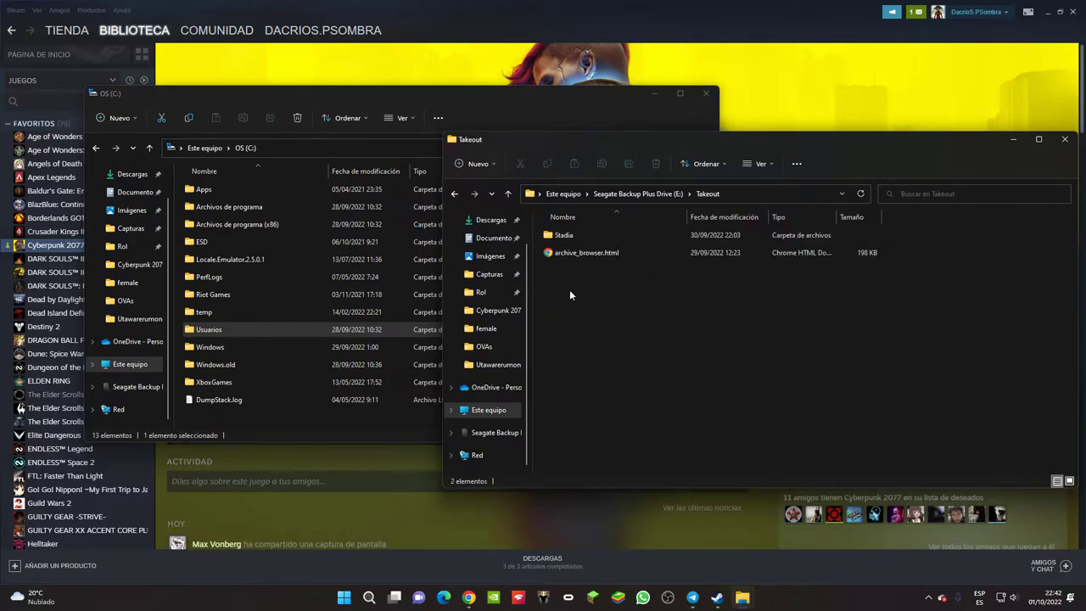
Open archive_browser.html and review the Stadia export's information, file formats and exported GAMING subfolders, then close it.
{"action": "double_click", "coordinate": [612, 252]}
{"action": "scroll", "coordinate": [555, 371], "scroll_direction": "down", "scroll_amount": 1}
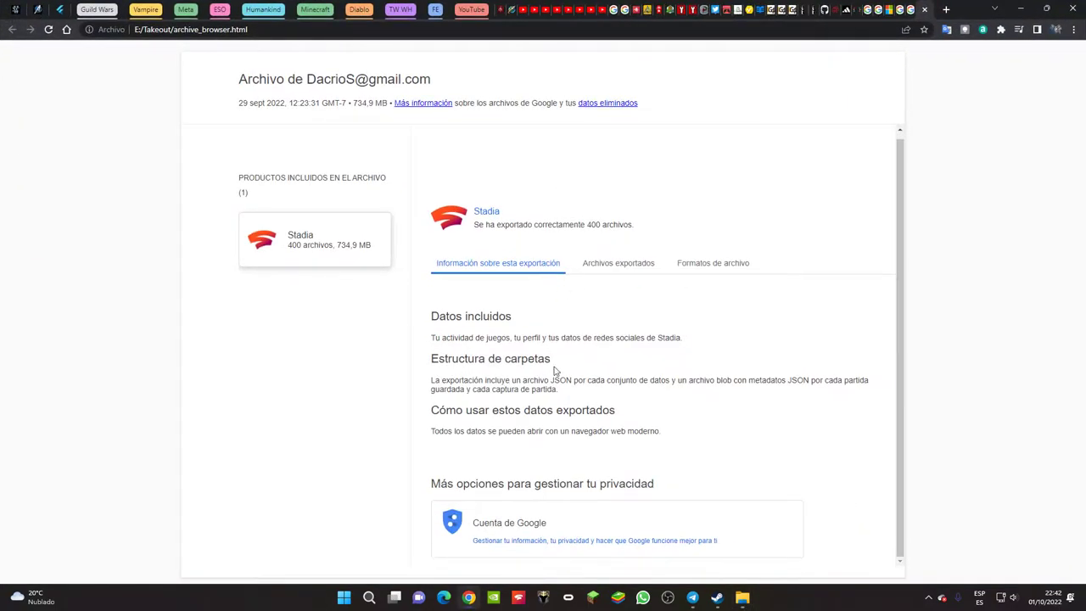
{"action": "left_click", "coordinate": [616, 267]}
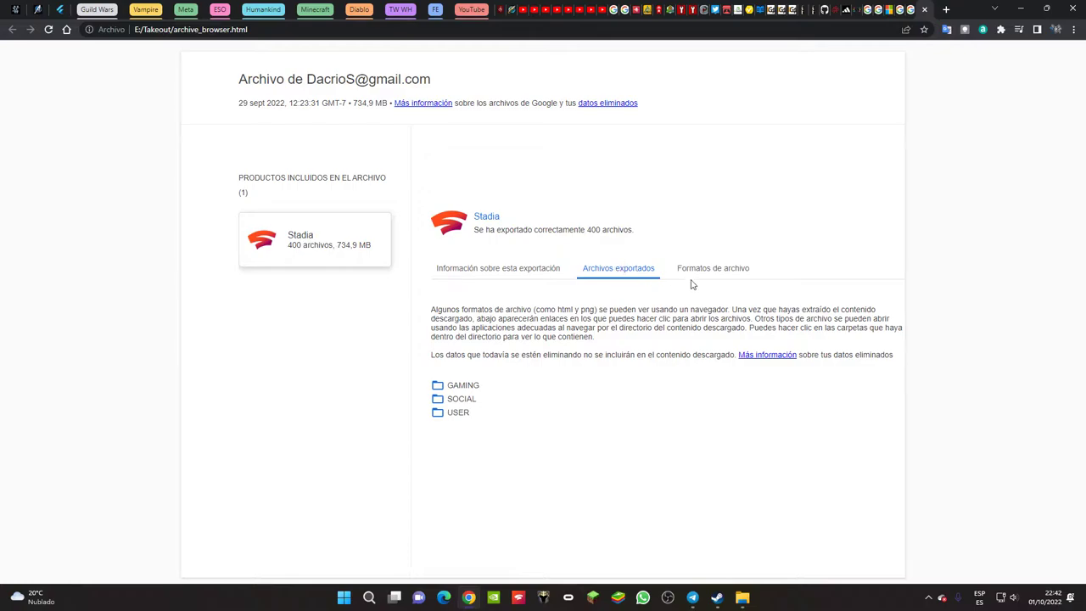
{"action": "left_click", "coordinate": [738, 270]}
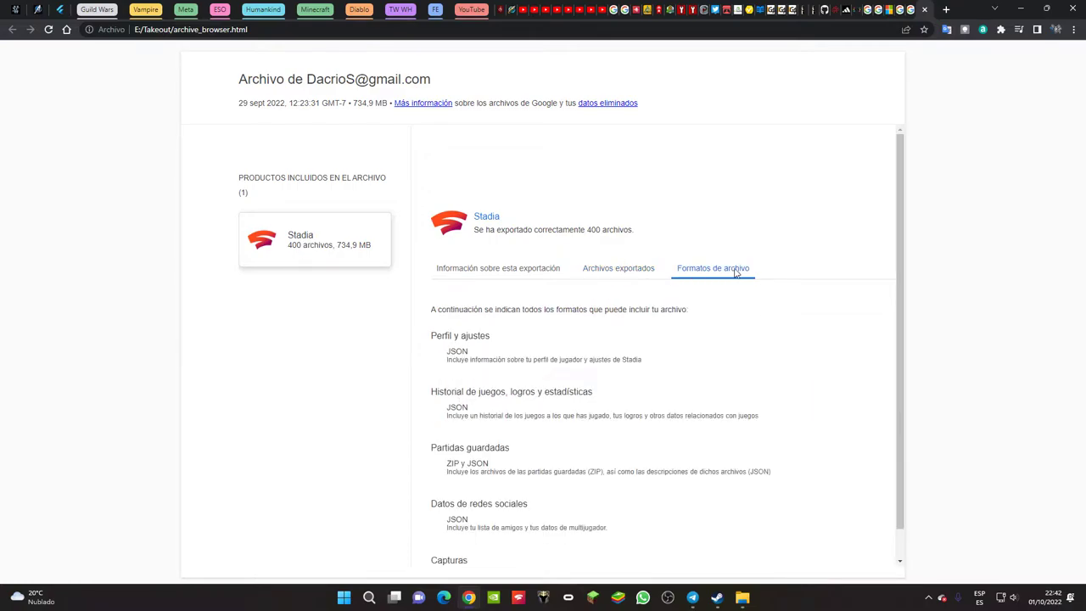
{"action": "left_click", "coordinate": [622, 269]}
{"action": "left_click", "coordinate": [464, 390]}
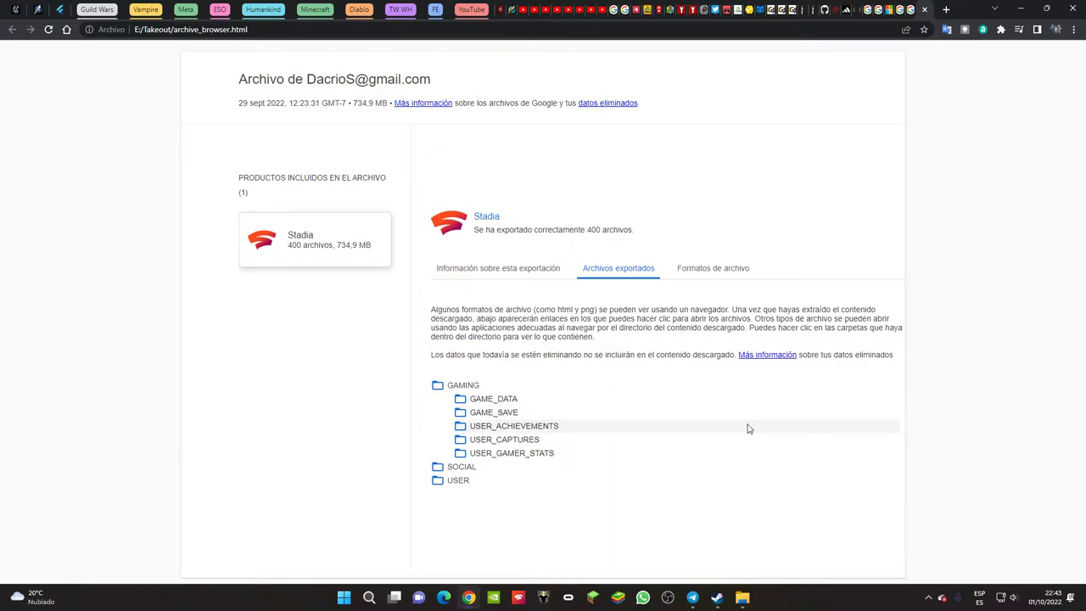
{"action": "left_click", "coordinate": [924, 10]}
{"action": "left_click", "coordinate": [1021, 7]}
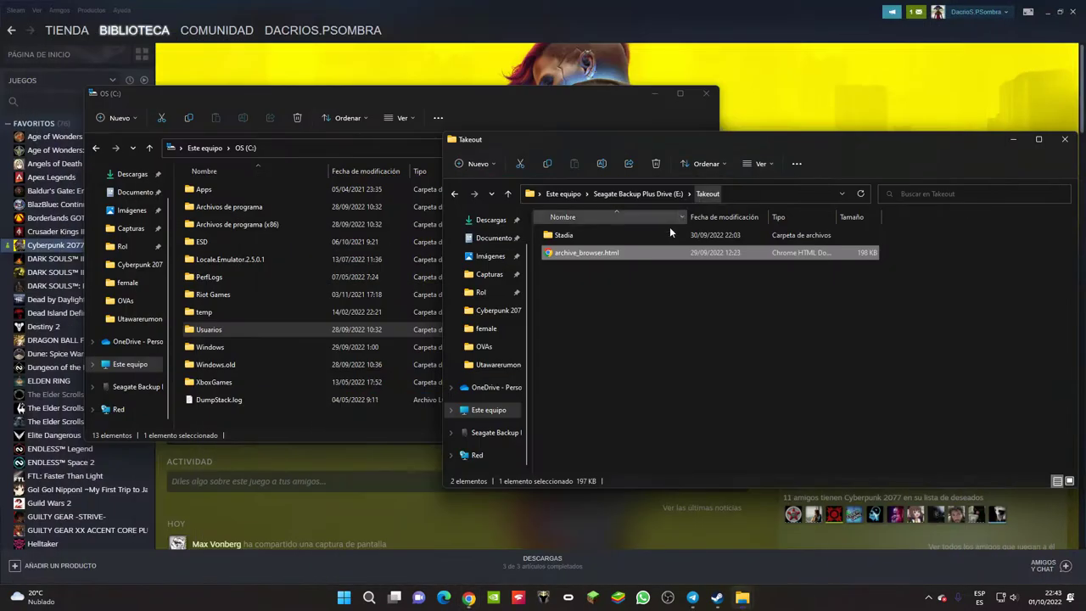
Open the Stadia export's GAMING > GAME_SAVE folder and look through the saved game files.
{"action": "double_click", "coordinate": [570, 237]}
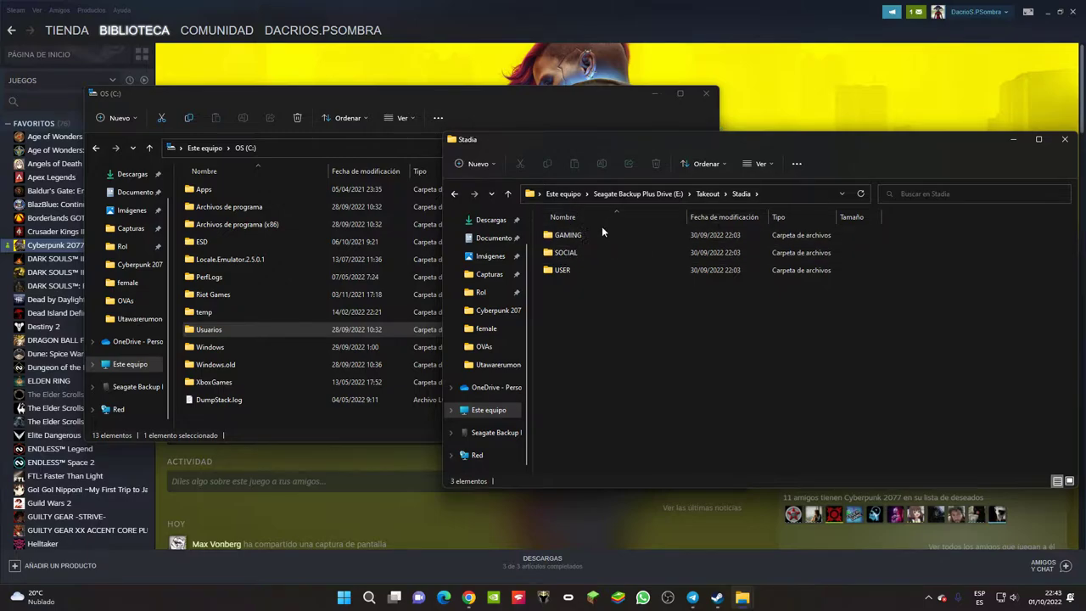
{"action": "double_click", "coordinate": [585, 236]}
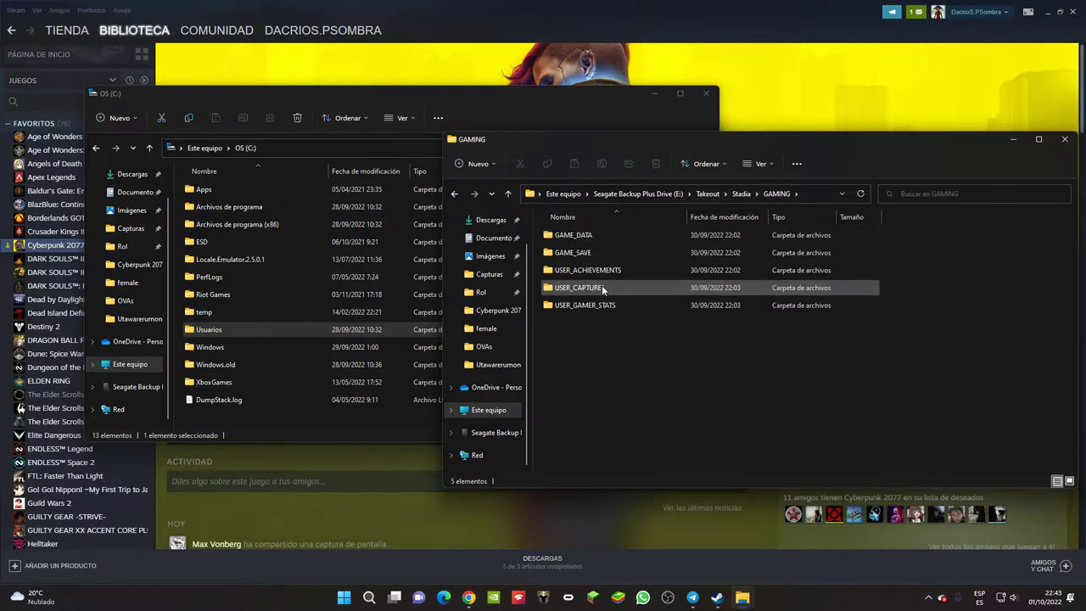
{"action": "double_click", "coordinate": [583, 252]}
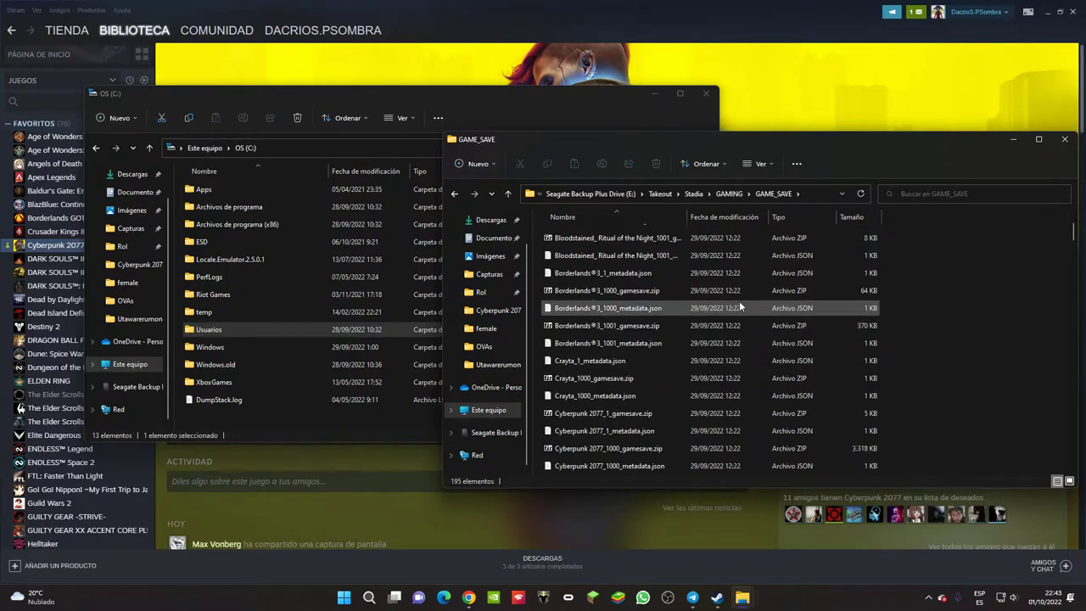
{"action": "scroll", "coordinate": [734, 300], "scroll_direction": "down", "scroll_amount": 10}
{"action": "scroll", "coordinate": [731, 299], "scroll_direction": "down", "scroll_amount": 15}
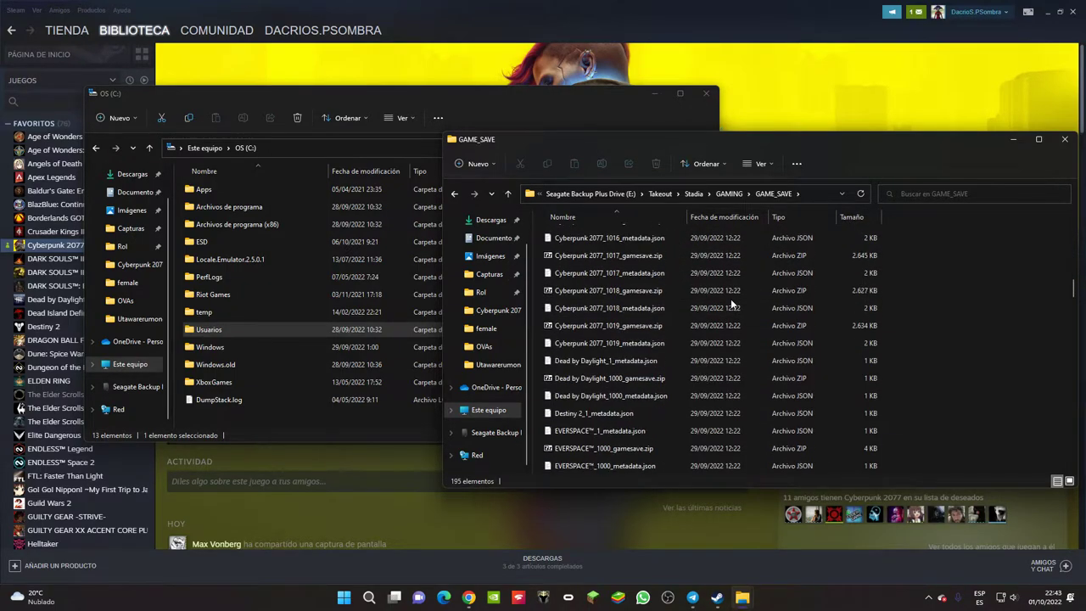
{"action": "scroll", "coordinate": [730, 298], "scroll_direction": "down", "scroll_amount": 15}
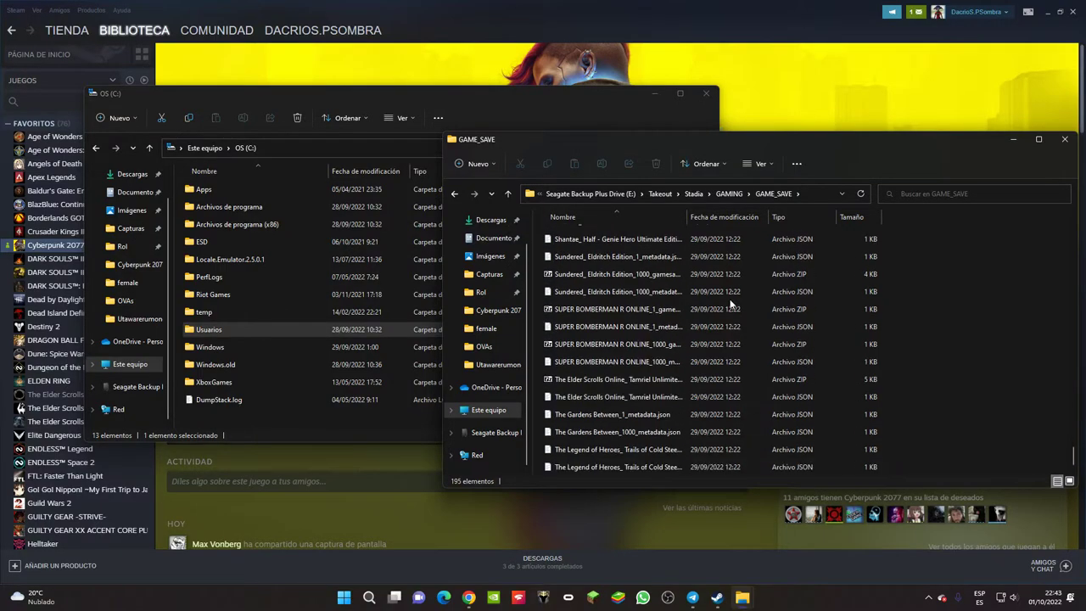
Select and copy all Cyberpunk 2077 save files, from Cyberpunk 2077_1_gamesave.zip through Cyberpunk 2077_1019_metadata.json.
{"action": "scroll", "coordinate": [730, 299], "scroll_direction": "up", "scroll_amount": 15}
{"action": "left_click", "coordinate": [701, 305]}
{"action": "scroll", "coordinate": [701, 306], "scroll_direction": "up", "scroll_amount": 10}
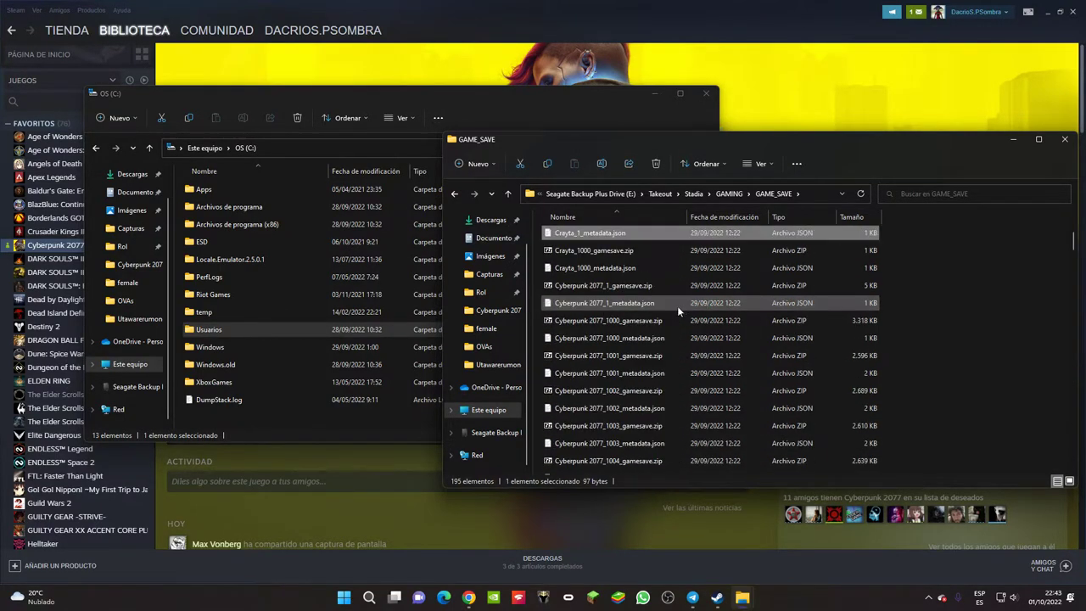
{"action": "left_click", "coordinate": [616, 285]}
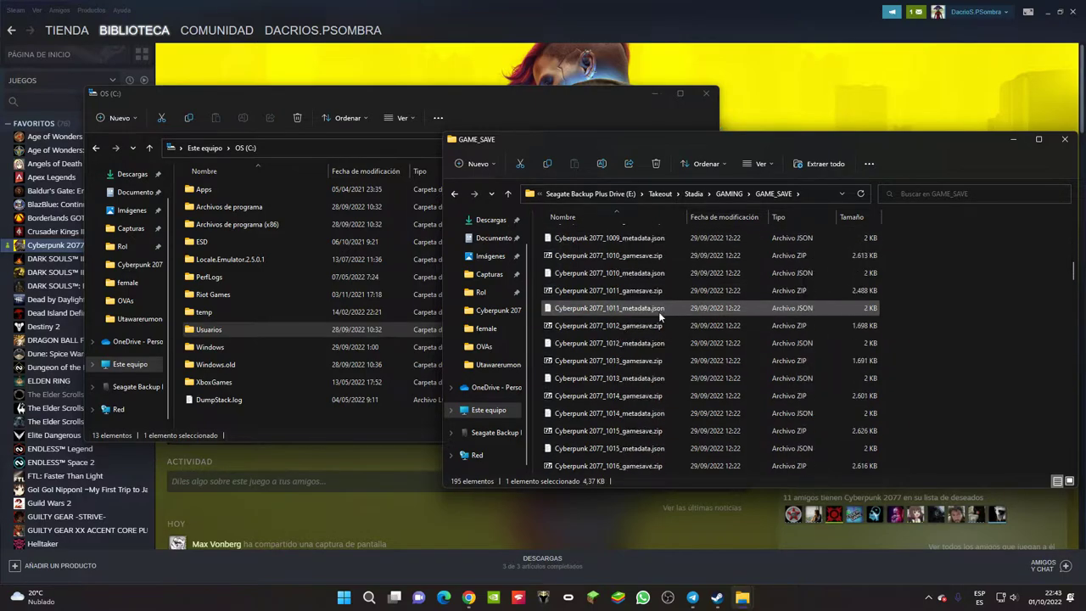
{"action": "scroll", "coordinate": [658, 311], "scroll_direction": "down", "scroll_amount": 15}
{"action": "scroll", "coordinate": [631, 323], "scroll_direction": "up", "scroll_amount": 1}
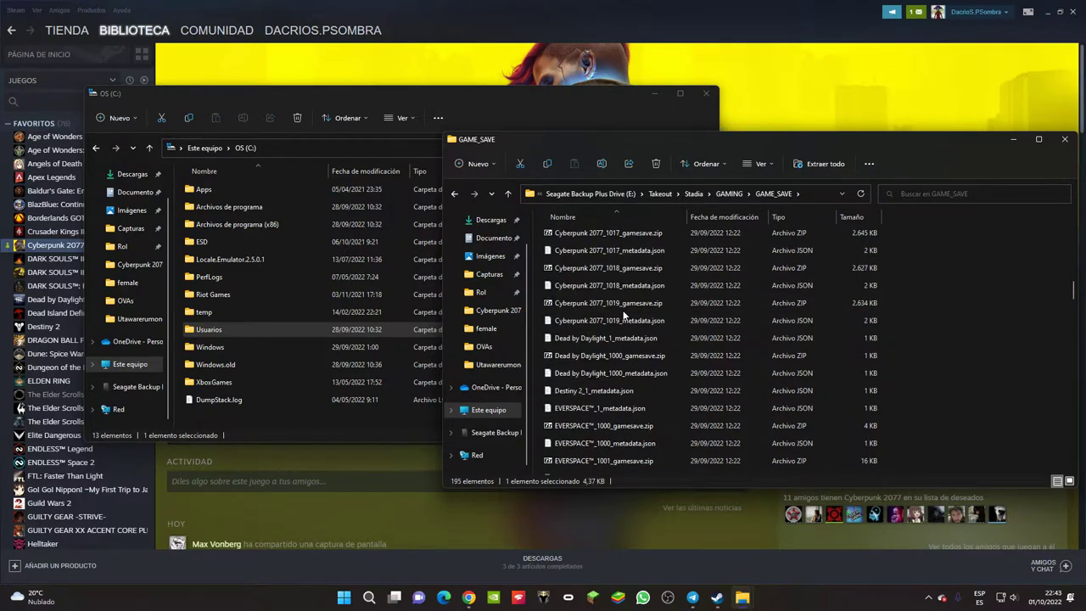
{"action": "left_click", "coordinate": [615, 320], "text": "shift"}
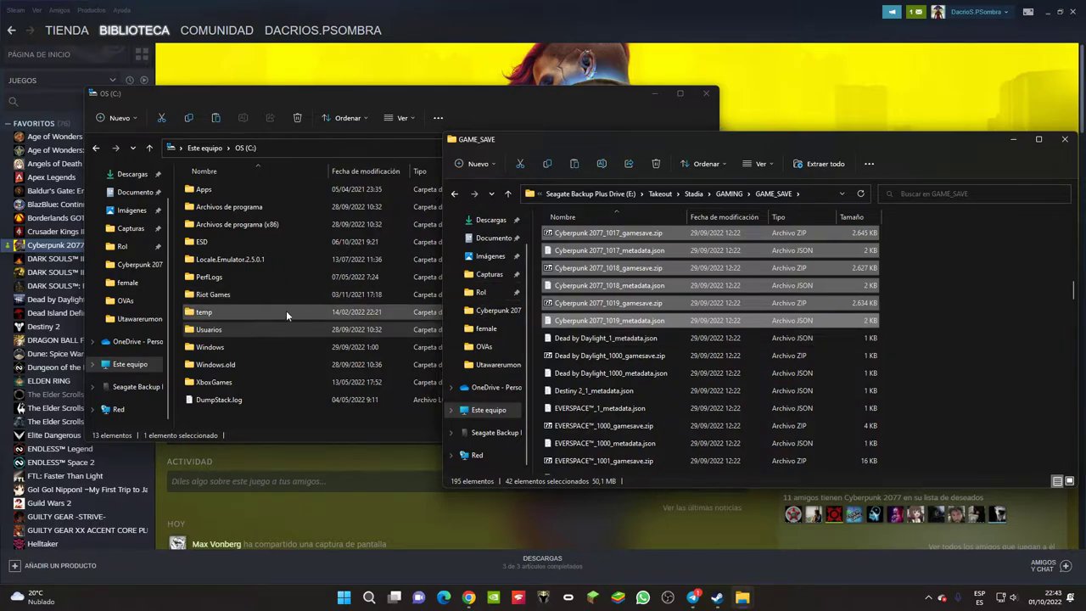
Open the user profile's Juegos guardados > CD Projekt Red > Cyberpunk 2077 folder on the C: drive.
{"action": "double_click", "coordinate": [204, 331]}
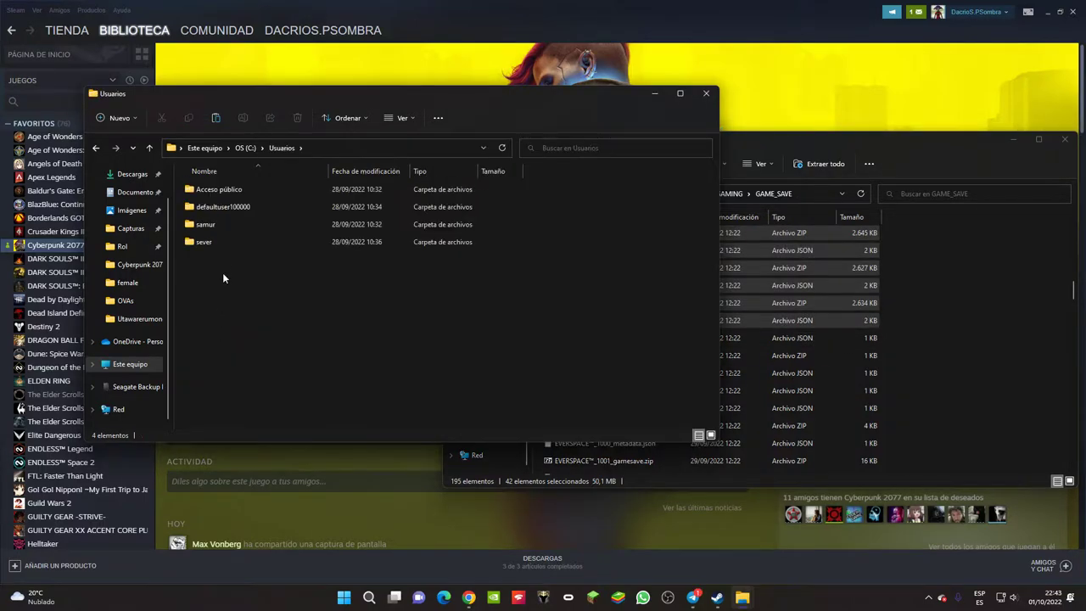
{"action": "double_click", "coordinate": [210, 241]}
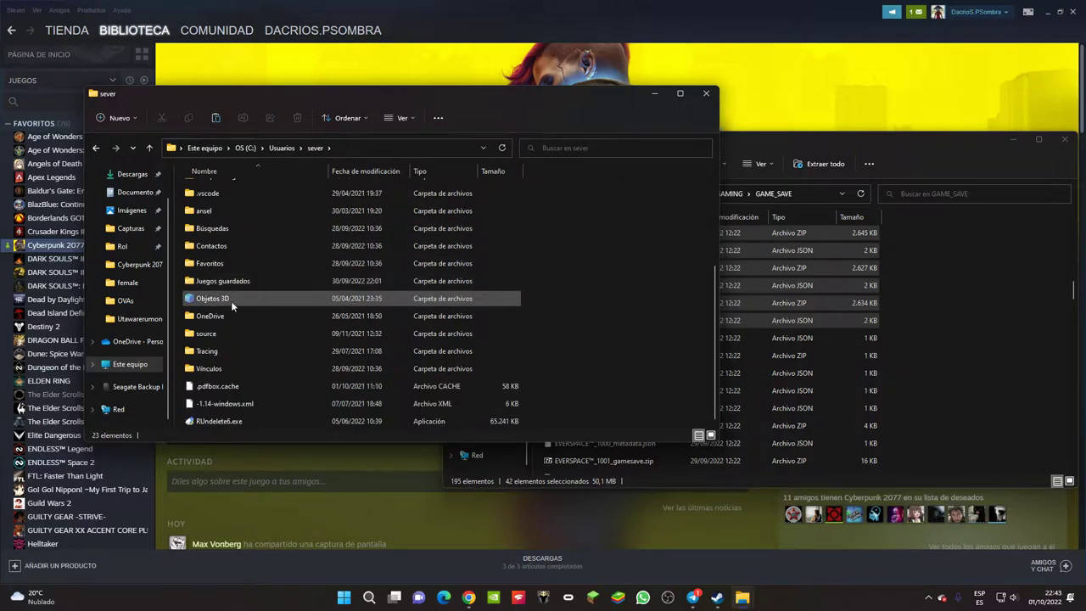
{"action": "scroll", "coordinate": [227, 338], "scroll_direction": "up", "scroll_amount": 2}
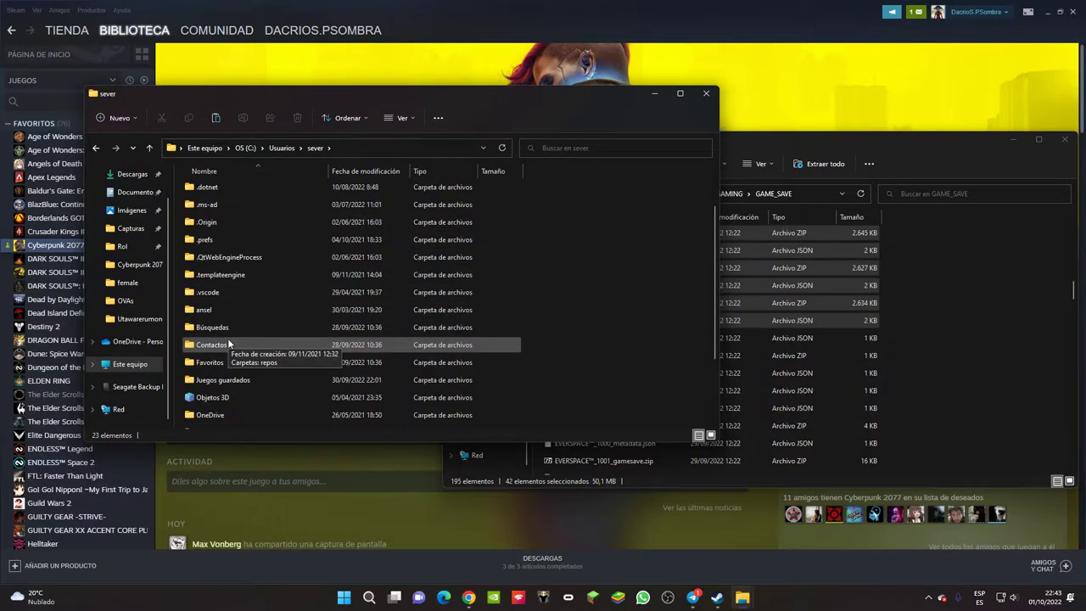
{"action": "double_click", "coordinate": [237, 382]}
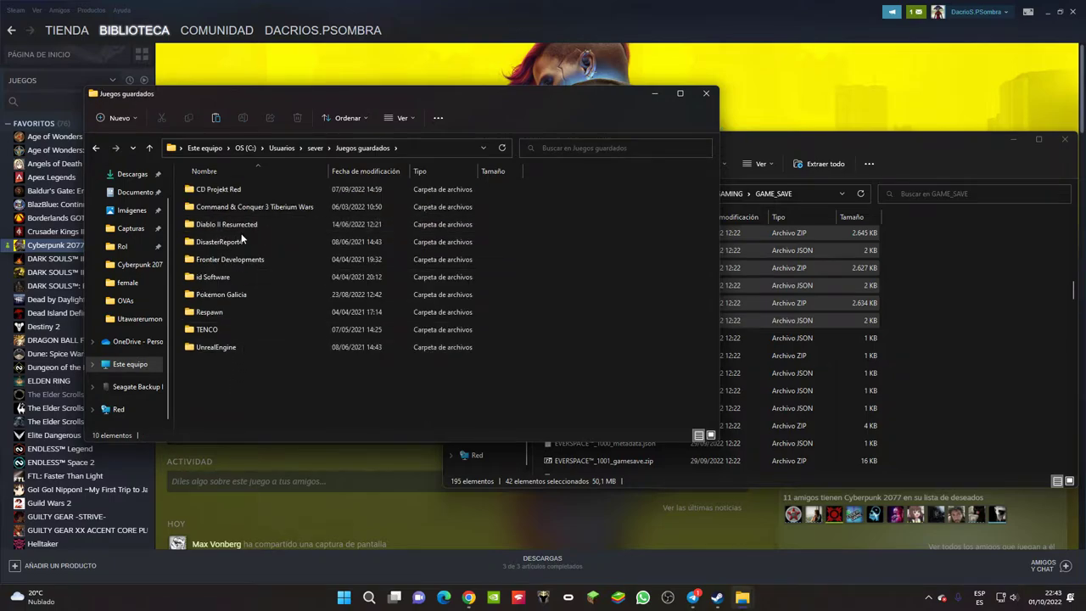
{"action": "double_click", "coordinate": [241, 189]}
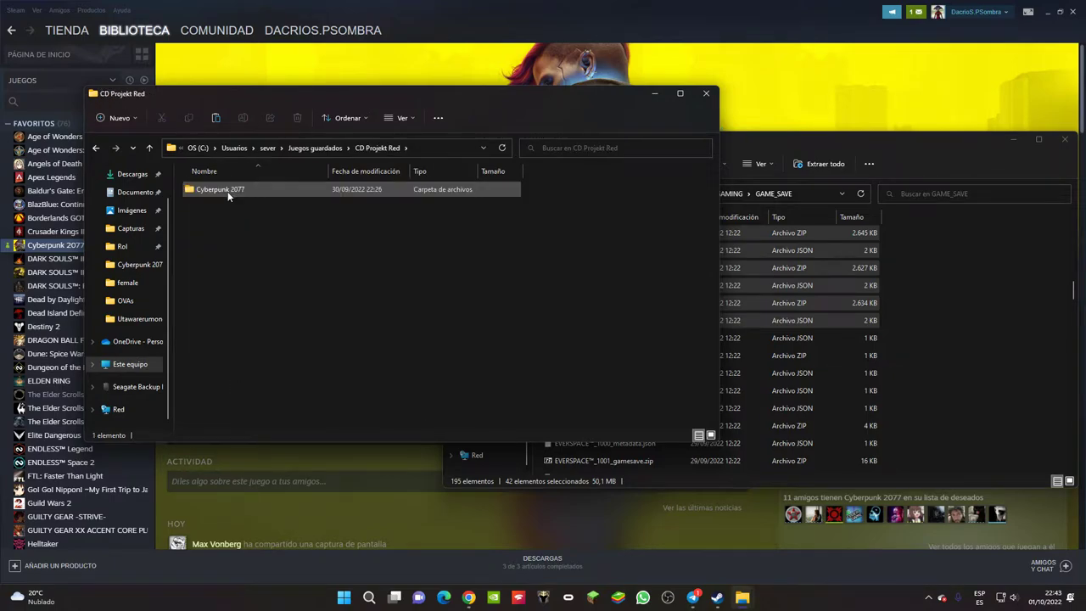
{"action": "double_click", "coordinate": [241, 189]}
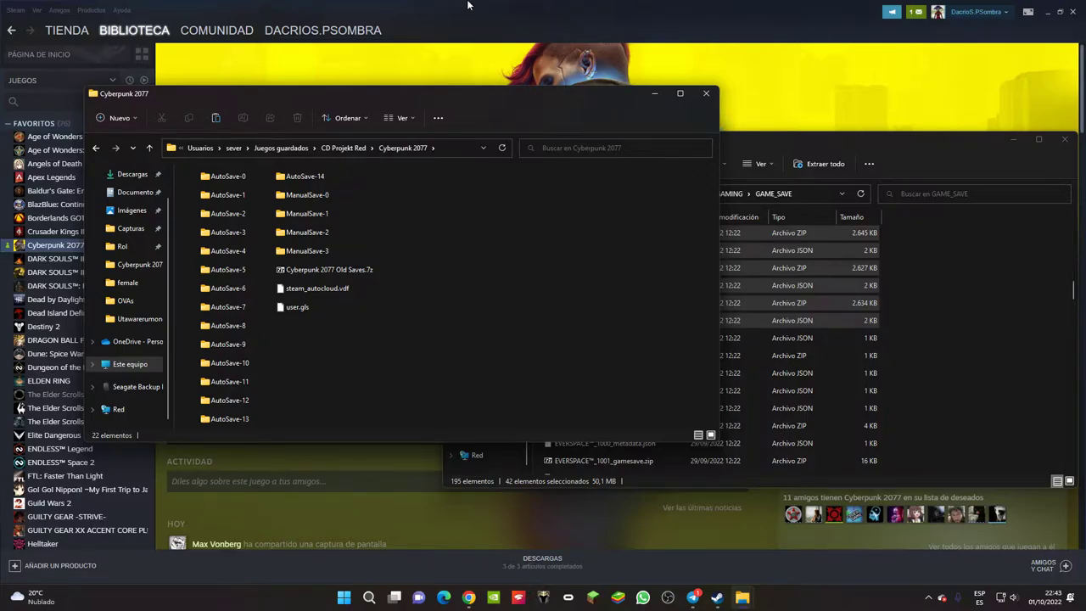
{"action": "key", "text": "alt+Tab"}
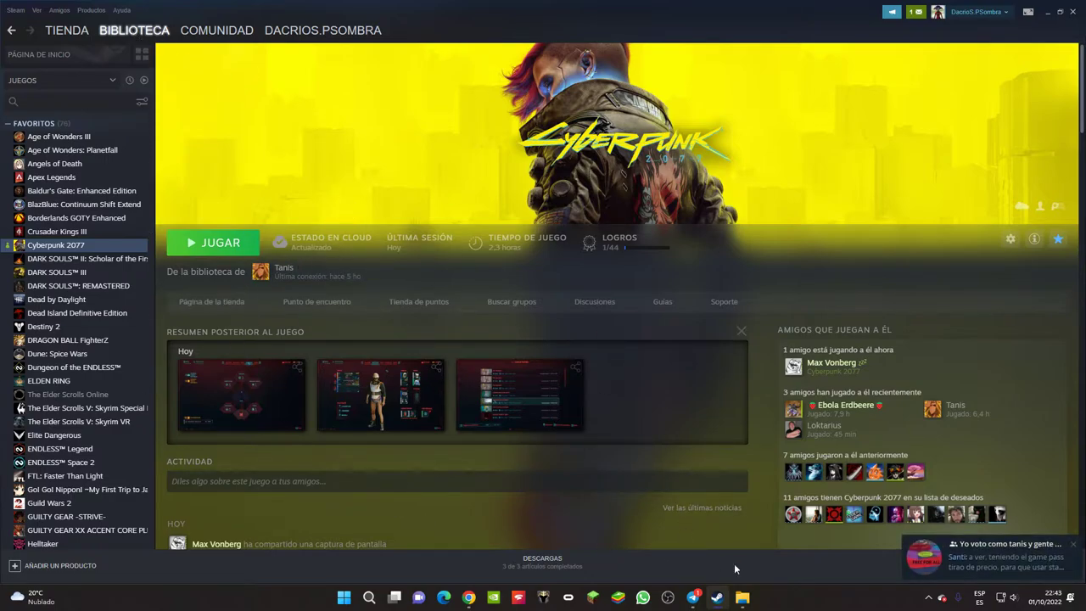
{"action": "mouse_move", "coordinate": [743, 597]}
{"action": "mouse_move", "coordinate": [796, 552]}
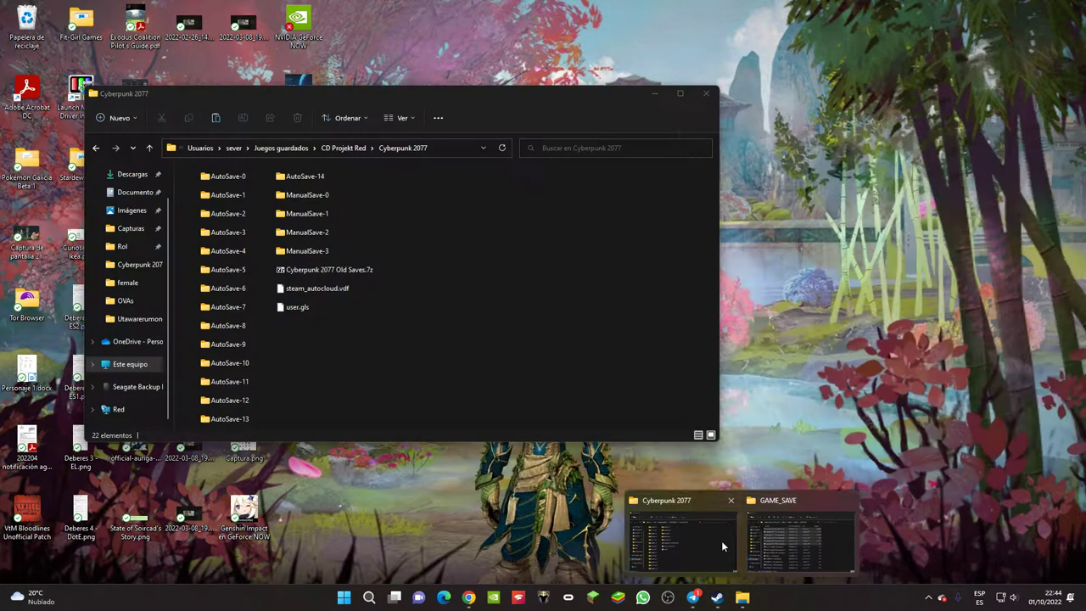
{"action": "left_click", "coordinate": [719, 545]}
{"action": "right_click", "coordinate": [395, 342]}
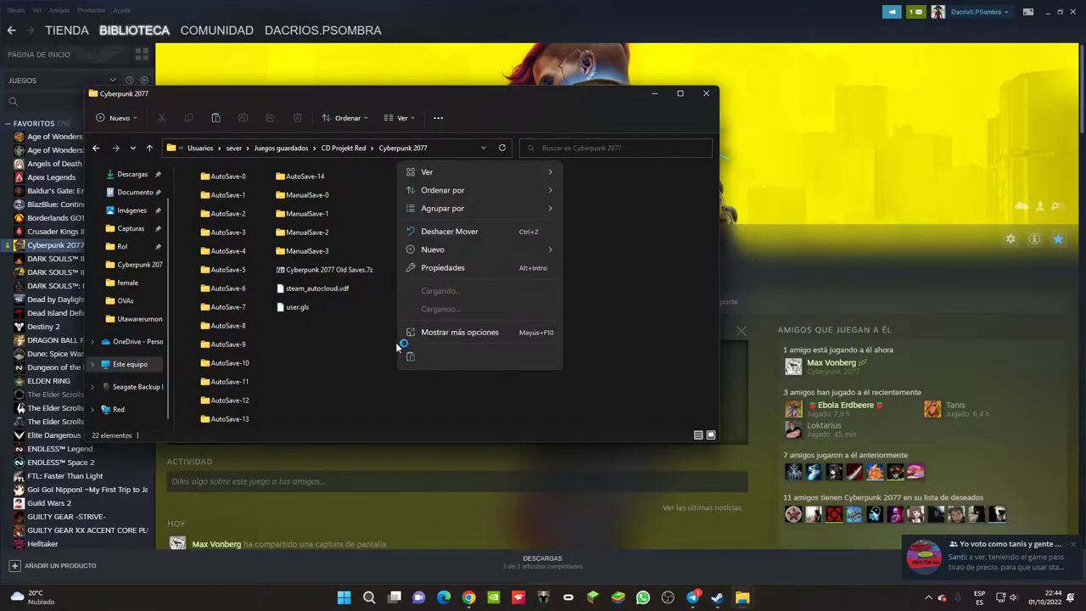
{"action": "left_click", "coordinate": [218, 180]}
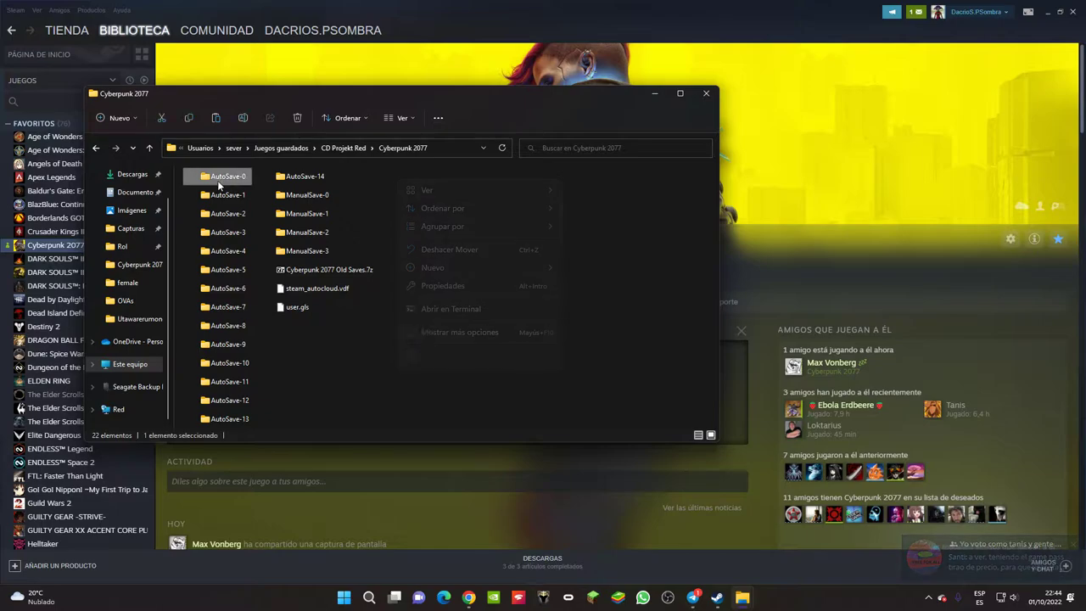
{"action": "left_click", "coordinate": [225, 325]}
{"action": "left_click", "coordinate": [289, 251]}
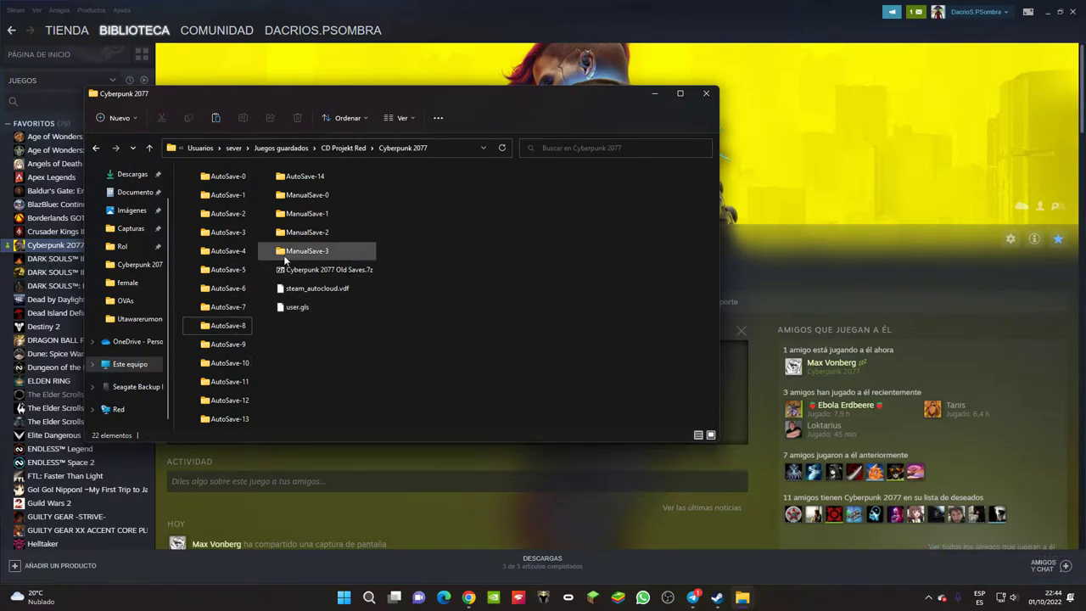
Create a folder named Temp inside the Cyberpunk 2077 saves folder and paste the copied Stadia save files into it.
{"action": "right_click", "coordinate": [437, 369]}
{"action": "mouse_move", "coordinate": [512, 294]}
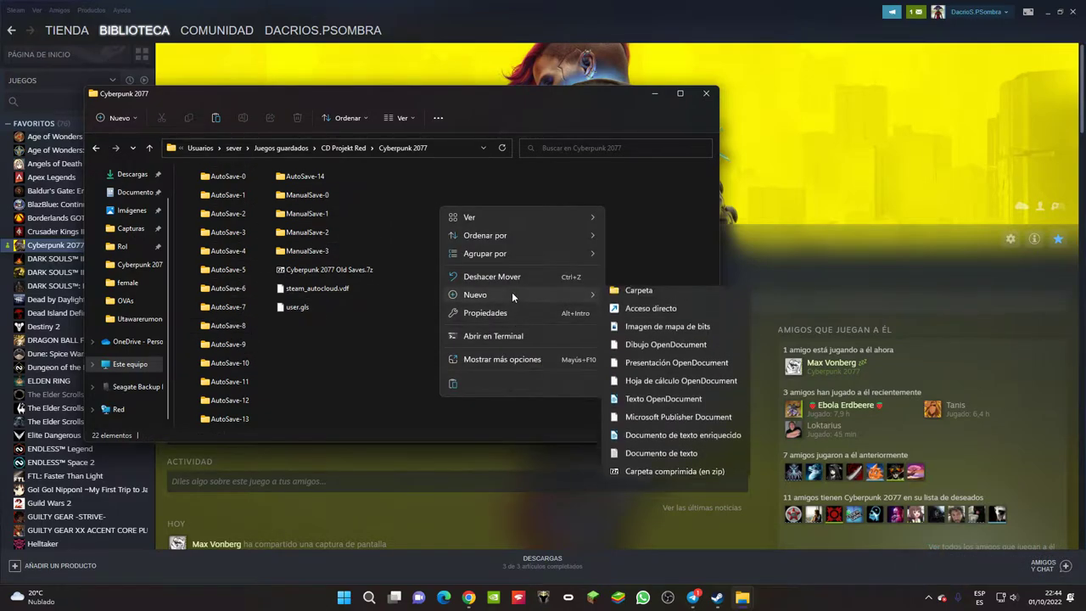
{"action": "left_click", "coordinate": [640, 296]}
{"action": "type", "text": "Temp"}
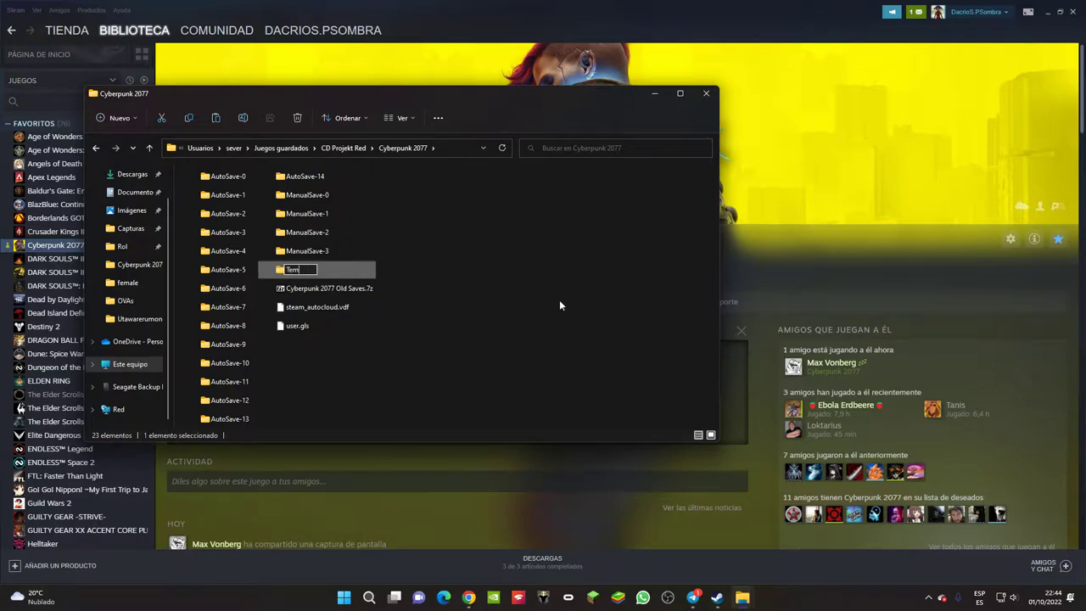
{"action": "key", "text": "Return"}
{"action": "key", "text": "Return"}
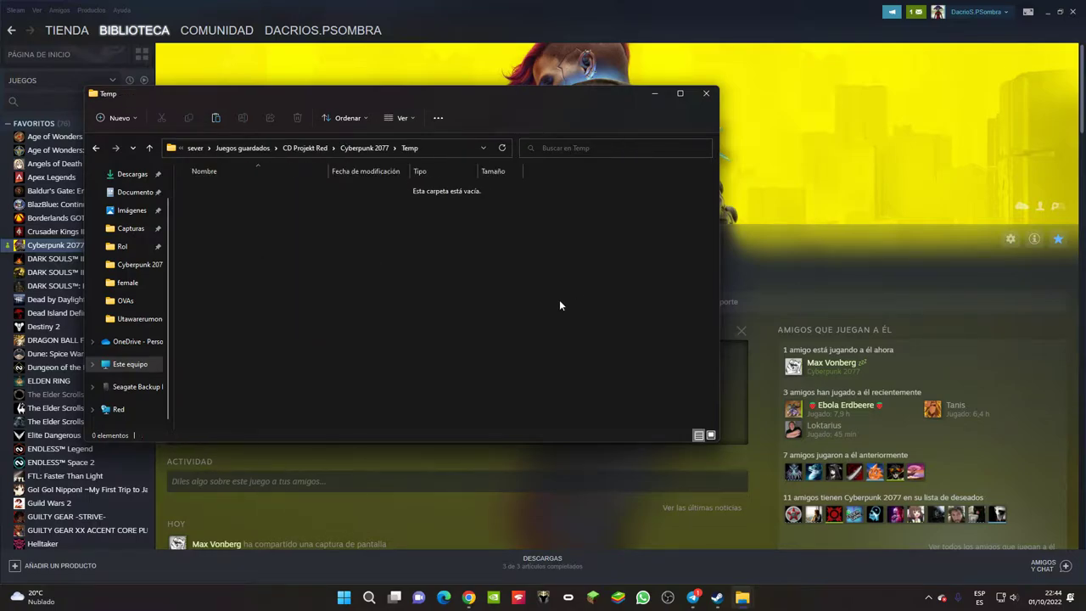
{"action": "key", "text": "ctrl+v"}
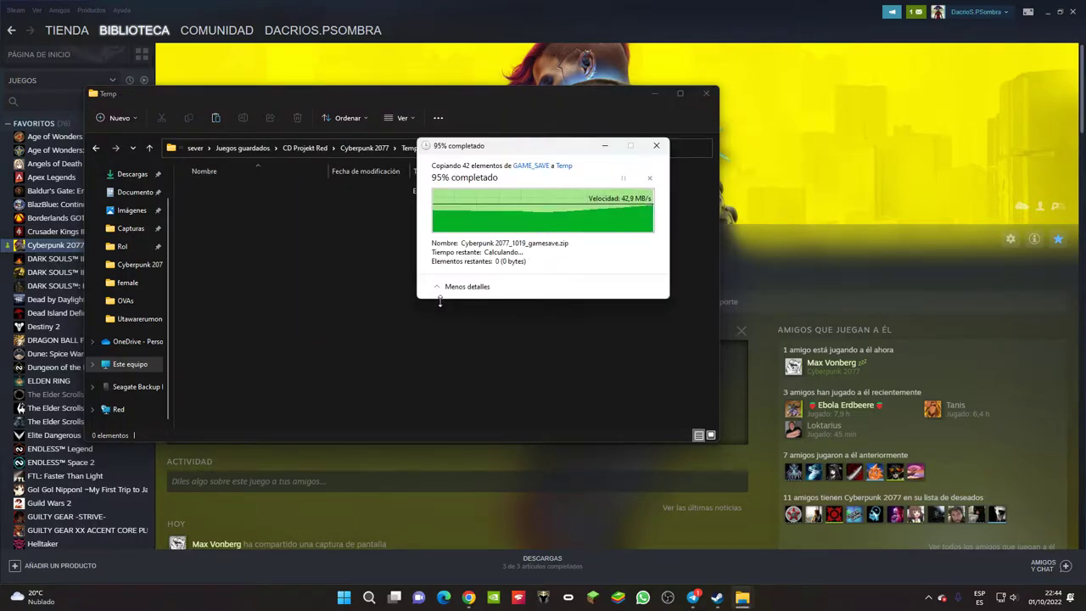
Open Cyberpunk 2077_1_metadata.json in Visual Studio Code and arrange its window so the whole file is visible beside the Temp folder.
{"action": "scroll", "coordinate": [527, 296], "scroll_direction": "up", "scroll_amount": 7}
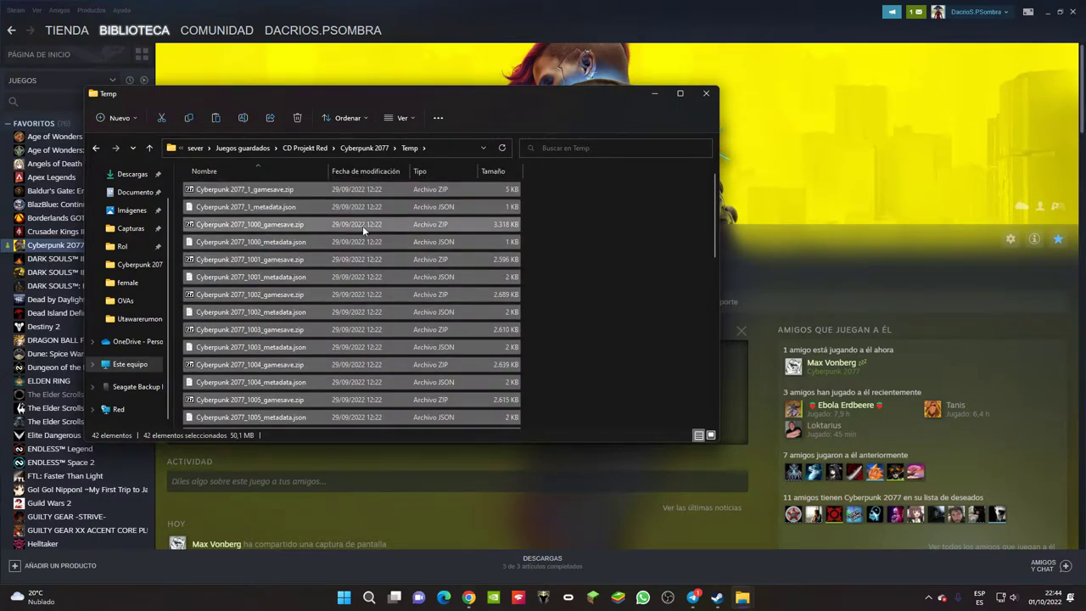
{"action": "left_click", "coordinate": [252, 207]}
{"action": "left_click", "coordinate": [261, 243]}
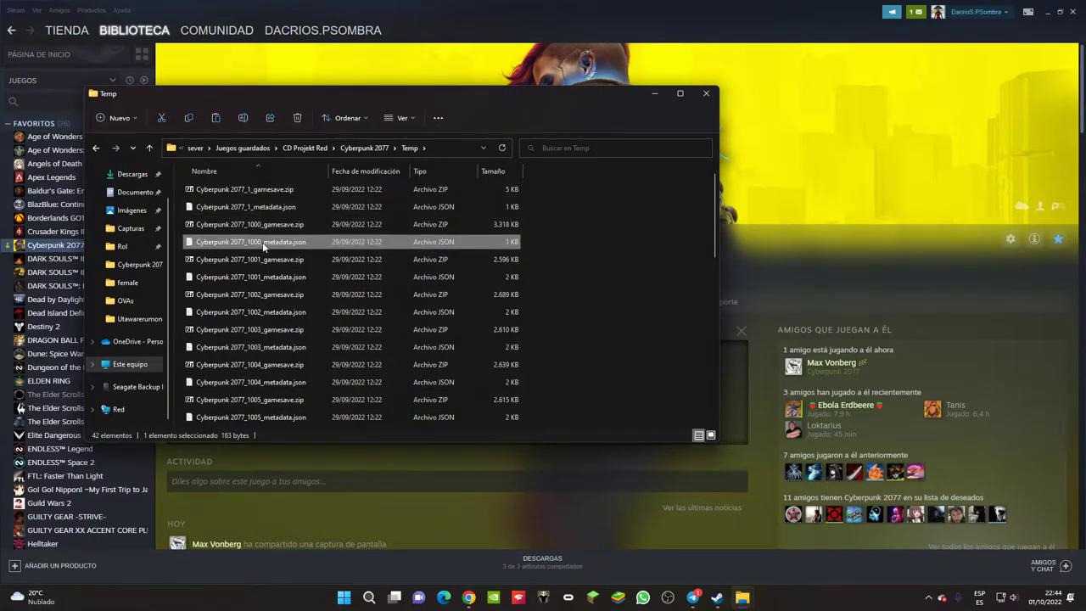
{"action": "left_click", "coordinate": [260, 279]}
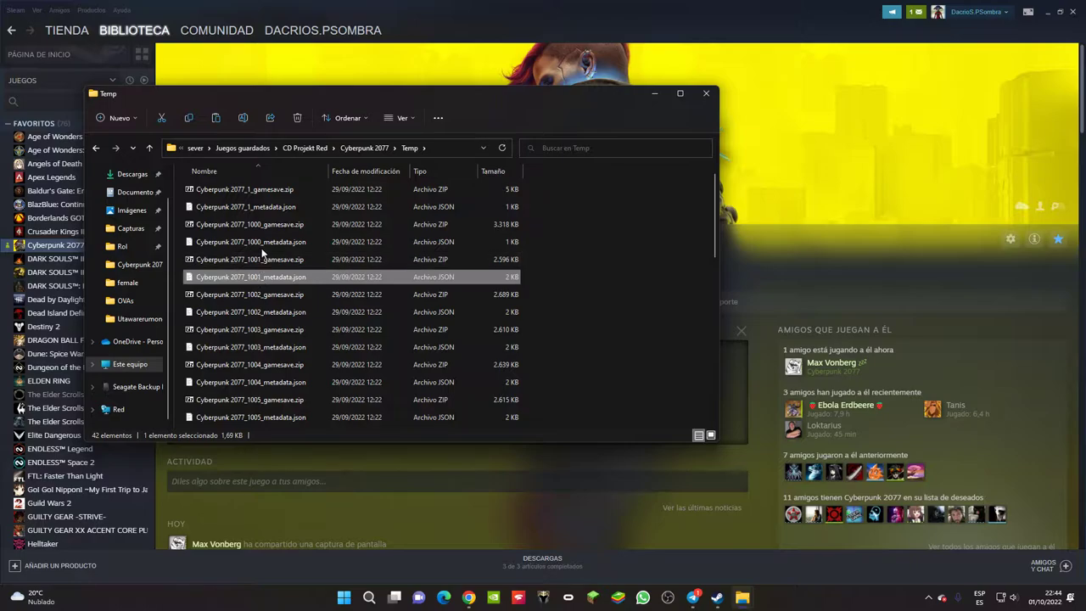
{"action": "left_click", "coordinate": [268, 209]}
{"action": "double_click", "coordinate": [268, 209]}
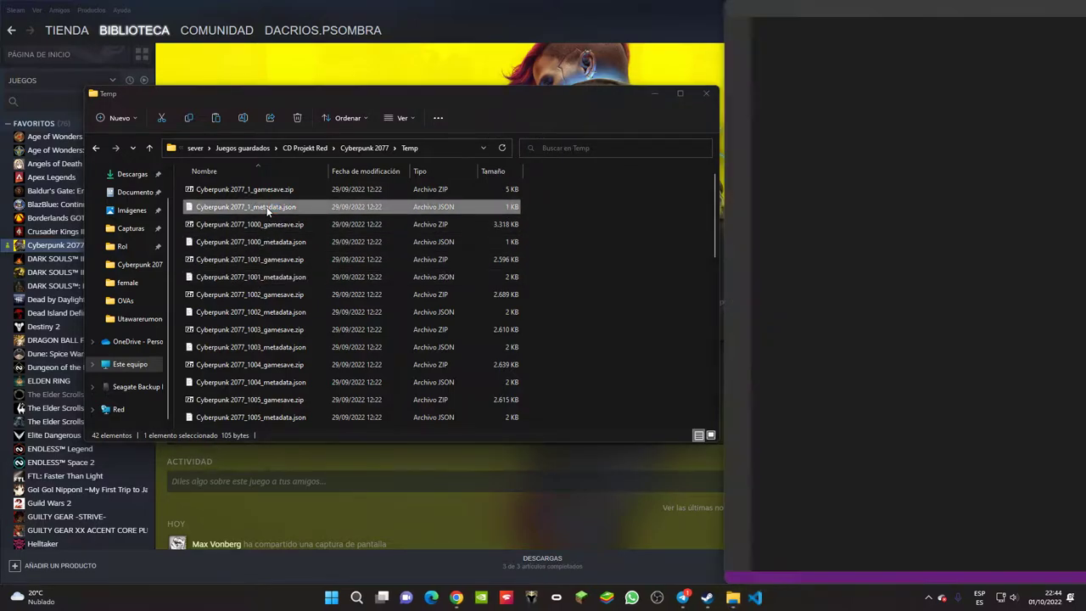
{"action": "left_click", "coordinate": [930, 9]}
{"action": "key", "text": "Down"}
{"action": "key", "text": "Down"}
{"action": "key", "text": "Down"}
{"action": "key", "text": "Return"}
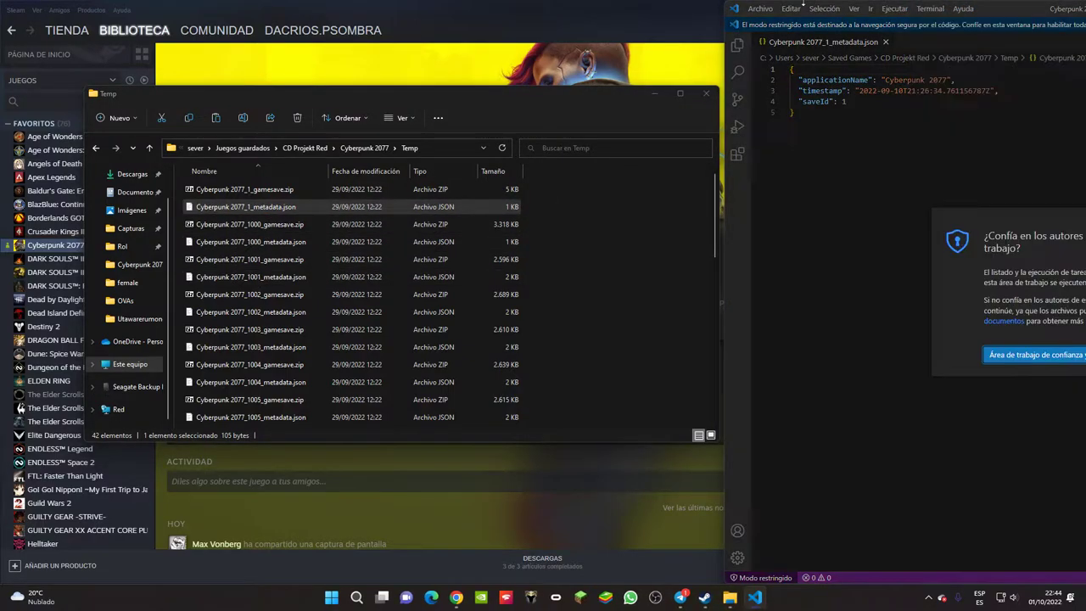
{"action": "left_click_drag", "start_coordinate": [1056, 8], "coordinate": [1083, 83]}
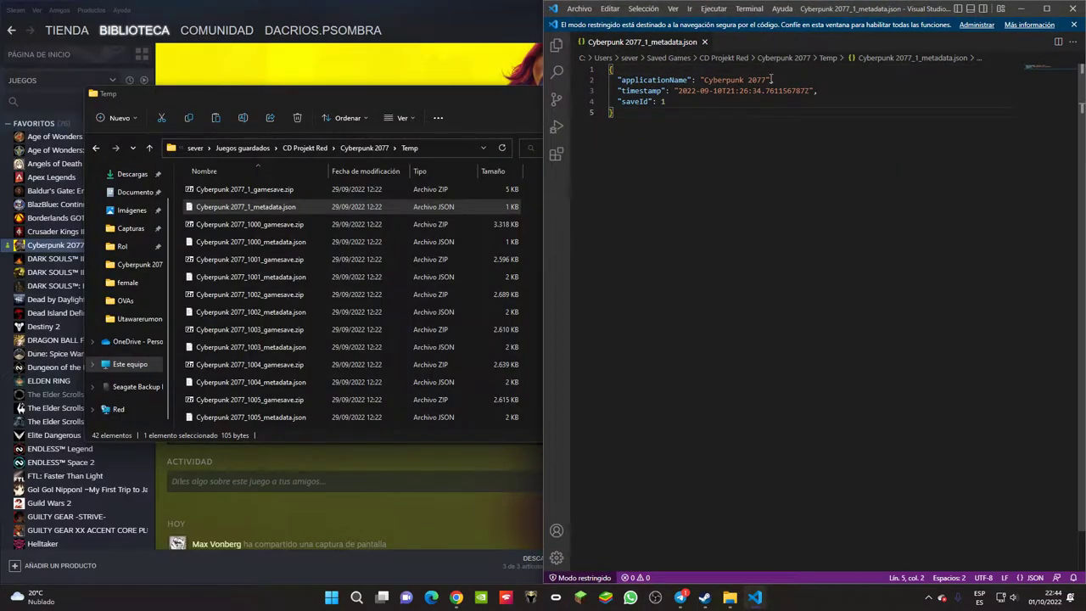
Examine the applicationName, timestamp and saveId entries in the metadata file, then close the file.
{"action": "left_click_drag", "start_coordinate": [772, 79], "coordinate": [706, 80]}
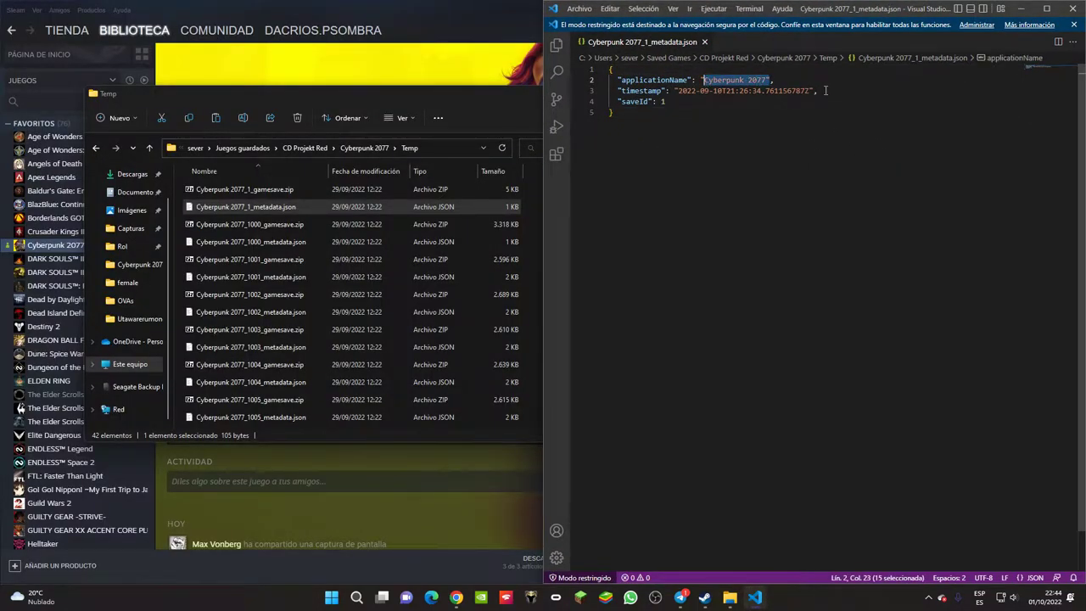
{"action": "left_click_drag", "start_coordinate": [826, 89], "coordinate": [620, 106]}
{"action": "double_click", "coordinate": [643, 102]}
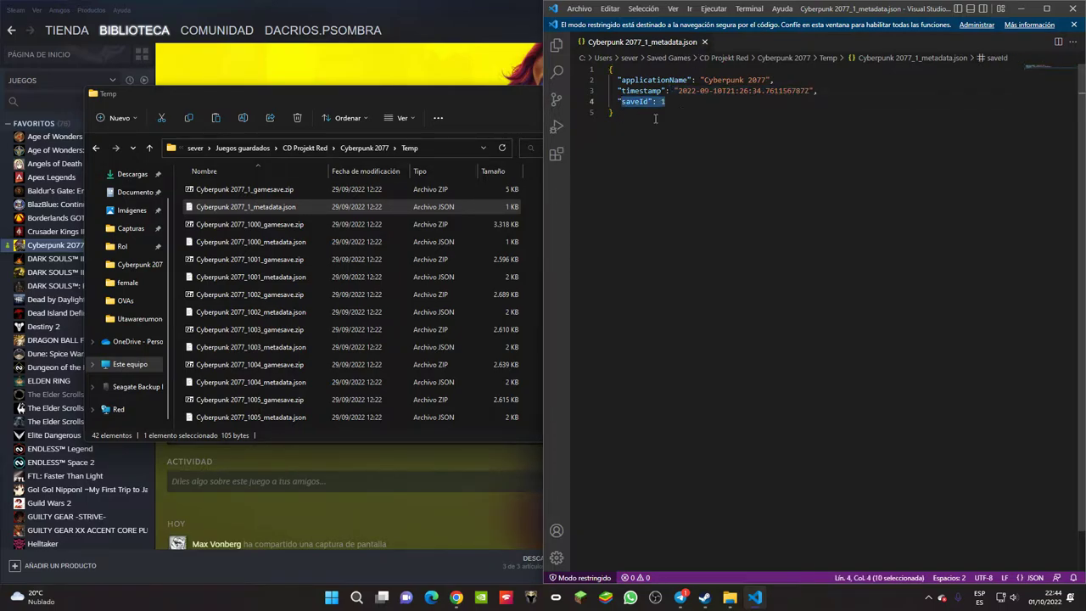
{"action": "left_click", "coordinate": [705, 41]}
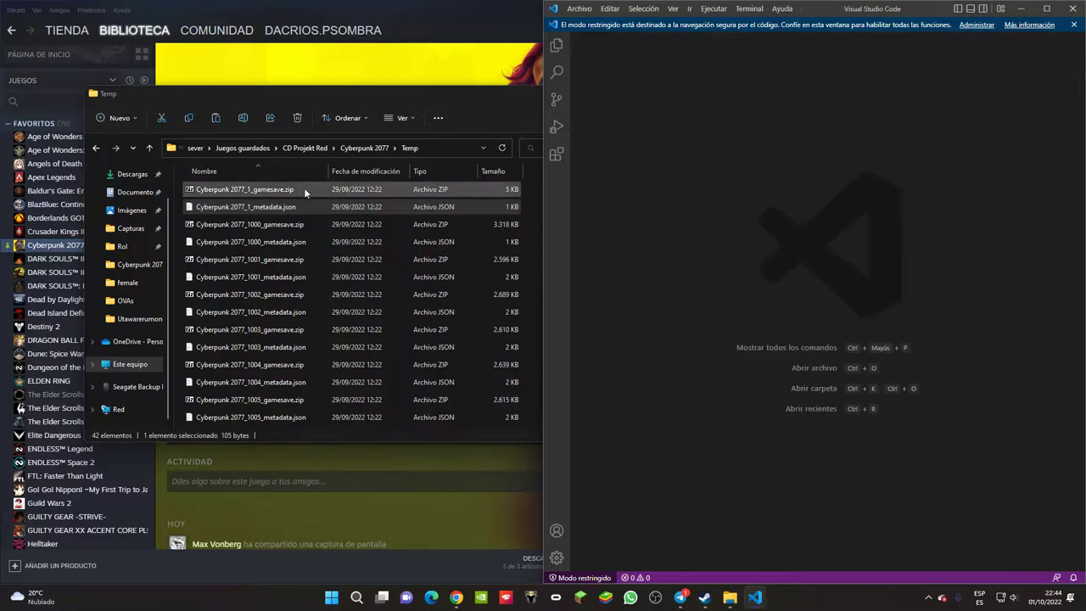
Sort the Temp folder by type and delete all the Cyberpunk 2077 metadata.json files.
{"action": "left_click", "coordinate": [300, 224]}
{"action": "left_click", "coordinate": [301, 209]}
{"action": "left_click", "coordinate": [301, 240], "text": "ctrl"}
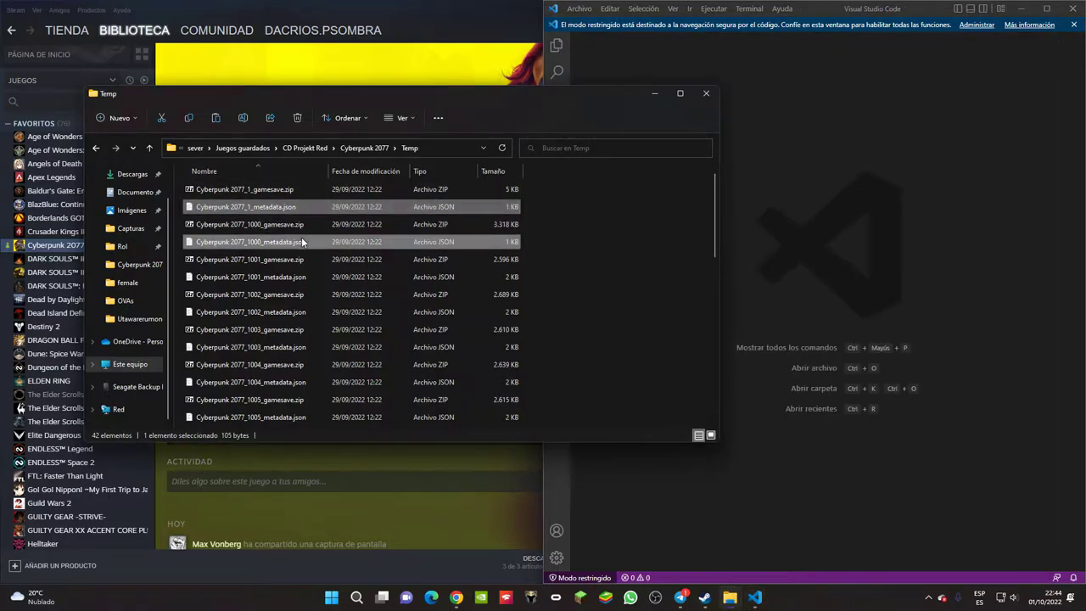
{"action": "left_click", "coordinate": [425, 170]}
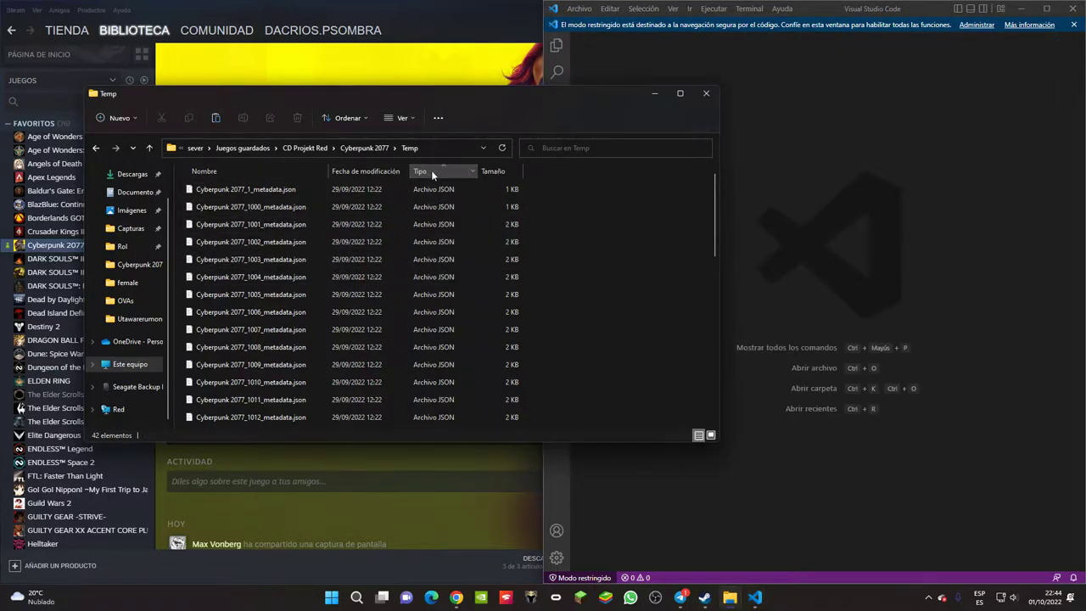
{"action": "scroll", "coordinate": [439, 204], "scroll_direction": "down", "scroll_amount": 6}
{"action": "left_click", "coordinate": [441, 228], "text": "shift"}
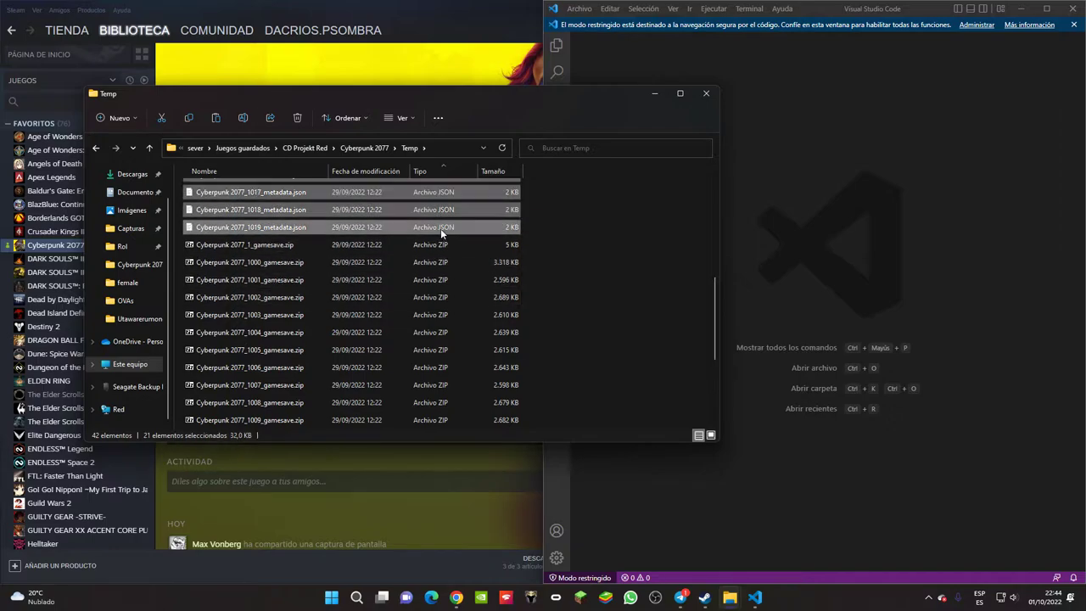
{"action": "key", "text": "shift+Delete"}
{"action": "key", "text": "Delete"}
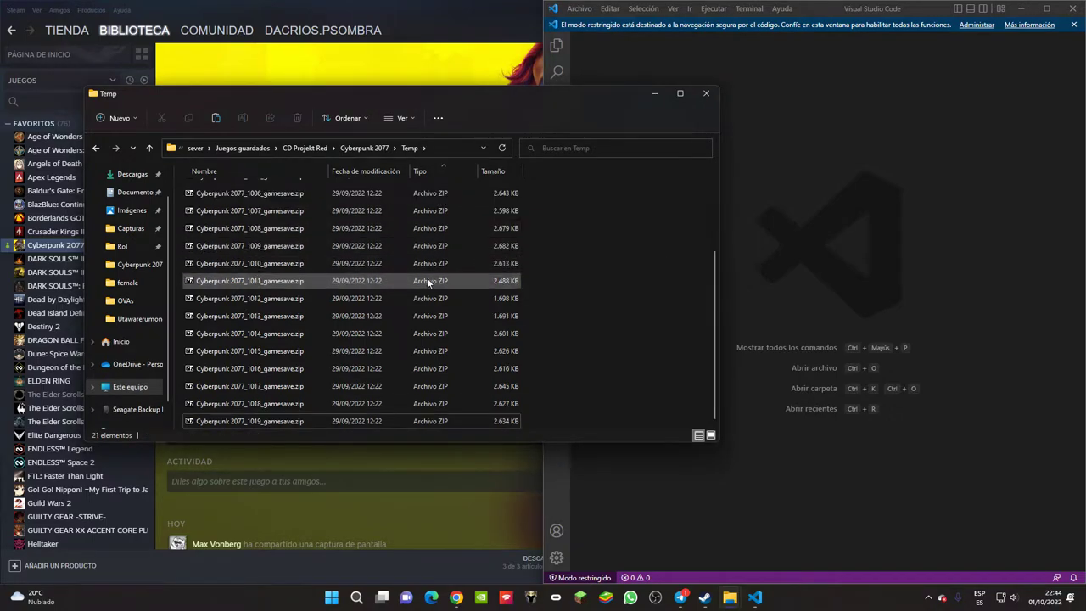
Sort the Temp folder by name, extract Cyberpunk 2077_1_gamesave.zip into its own folder with 7-Zip, and delete the zip.
{"action": "left_click", "coordinate": [236, 172]}
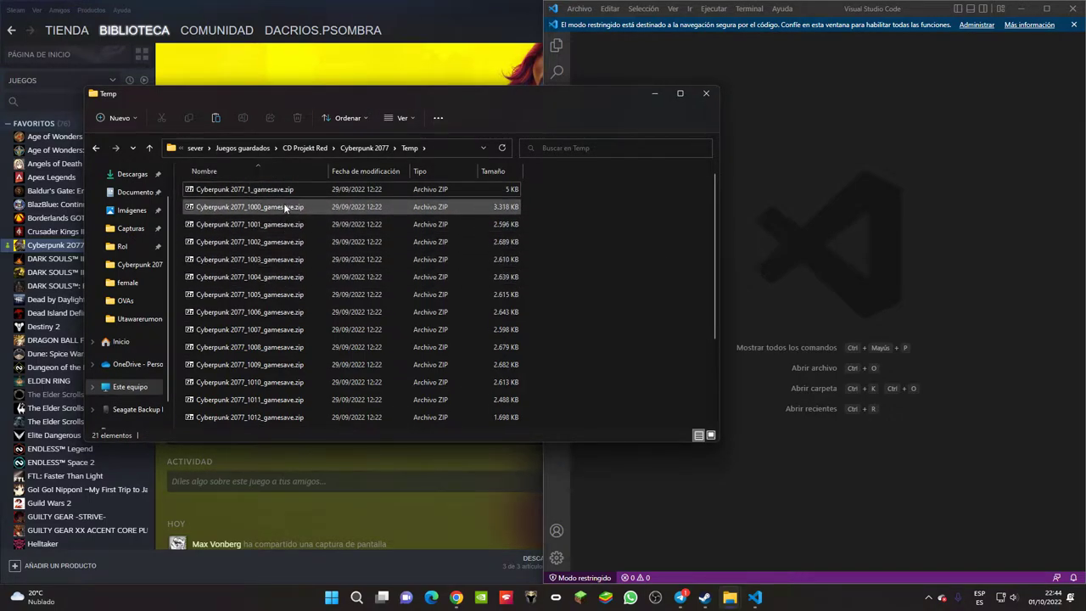
{"action": "left_click", "coordinate": [237, 192]}
{"action": "left_click_drag", "start_coordinate": [231, 193], "coordinate": [595, 218]}
{"action": "mouse_move", "coordinate": [623, 227]}
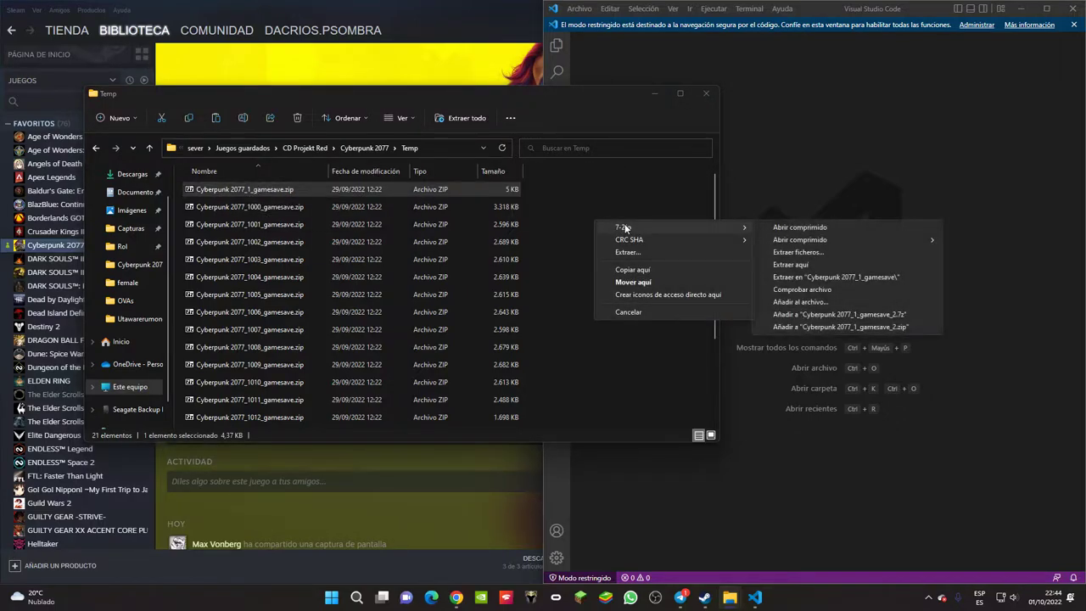
{"action": "left_click", "coordinate": [849, 277]}
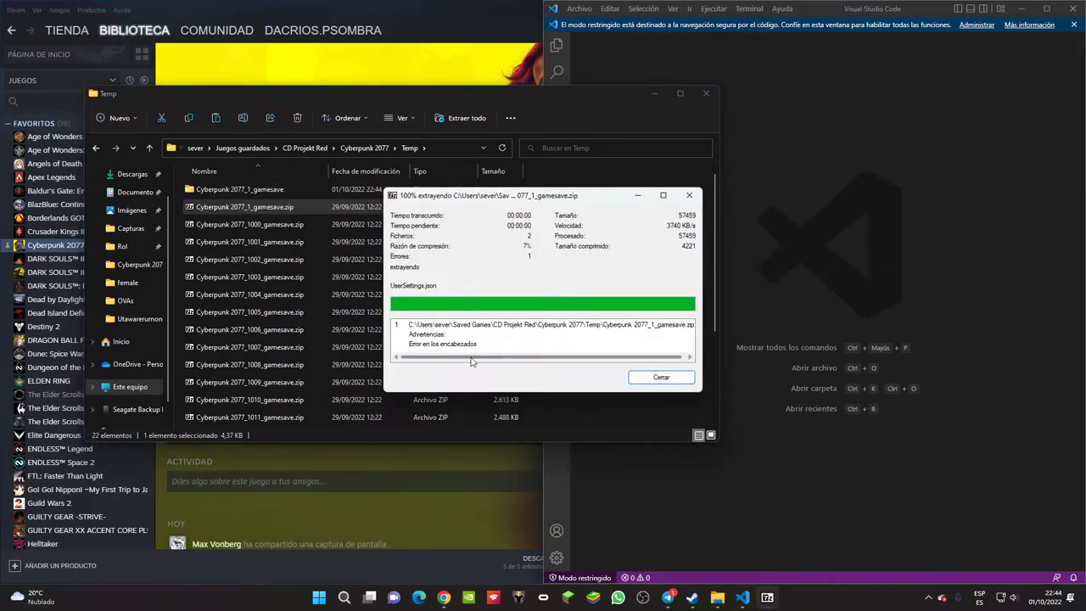
{"action": "left_click", "coordinate": [661, 377]}
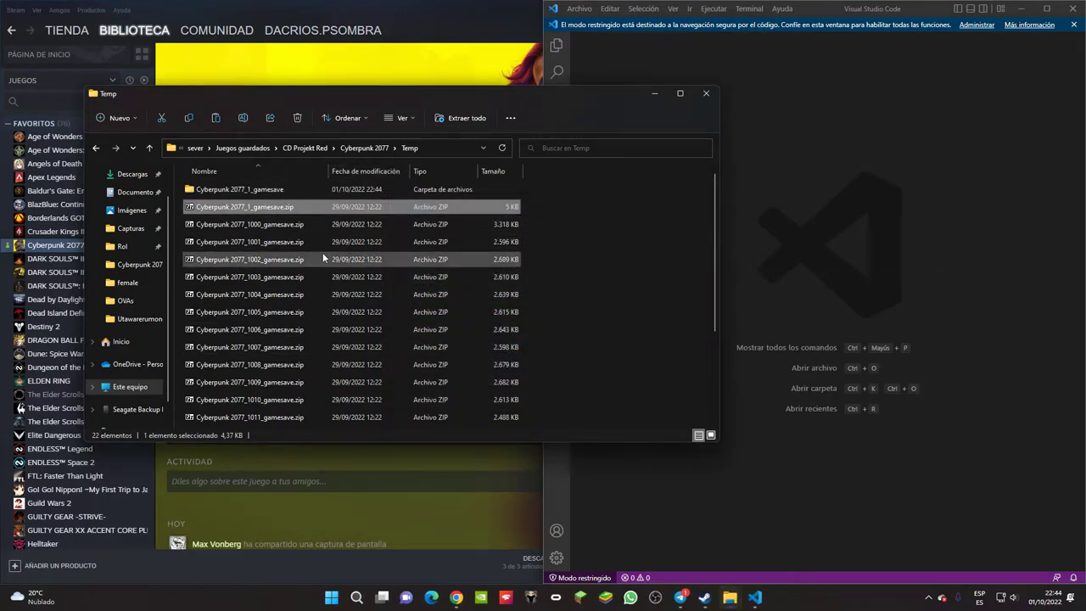
{"action": "key", "text": "Delete"}
{"action": "key", "text": "Return"}
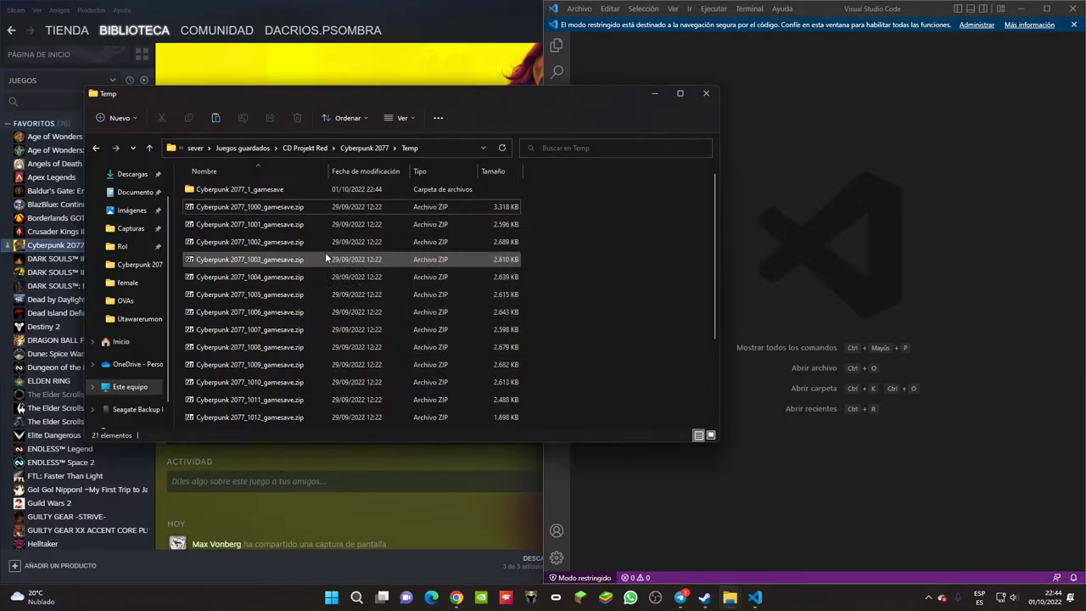
Examine user.gls and UserSettings.json in the Cyberpunk 2077_1_gamesave folder and compare them with the loose files in the Cyberpunk 2077 folder.
{"action": "double_click", "coordinate": [268, 191]}
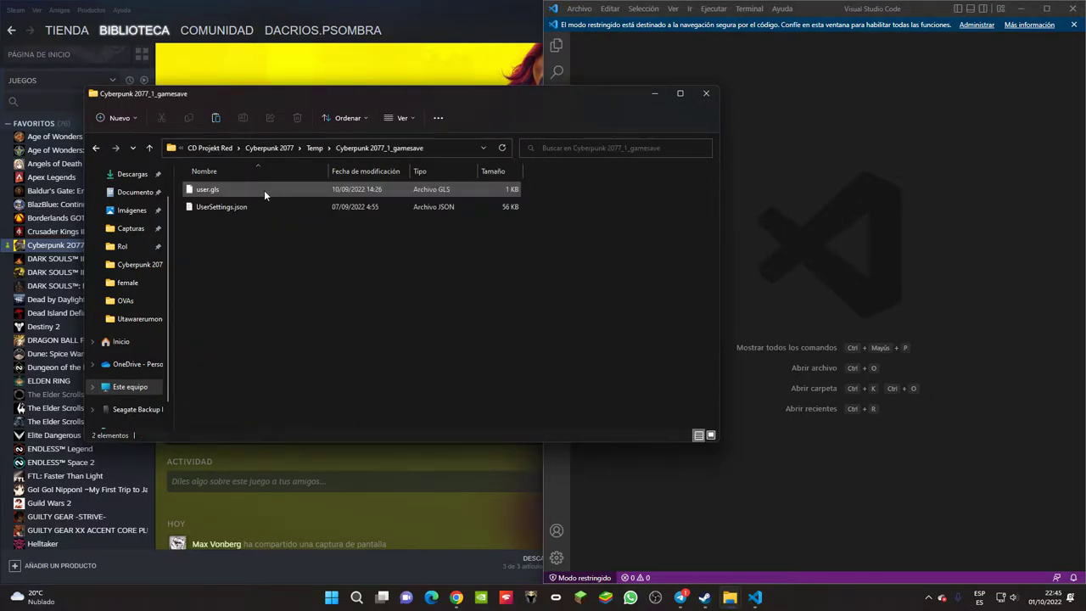
{"action": "left_click", "coordinate": [209, 209]}
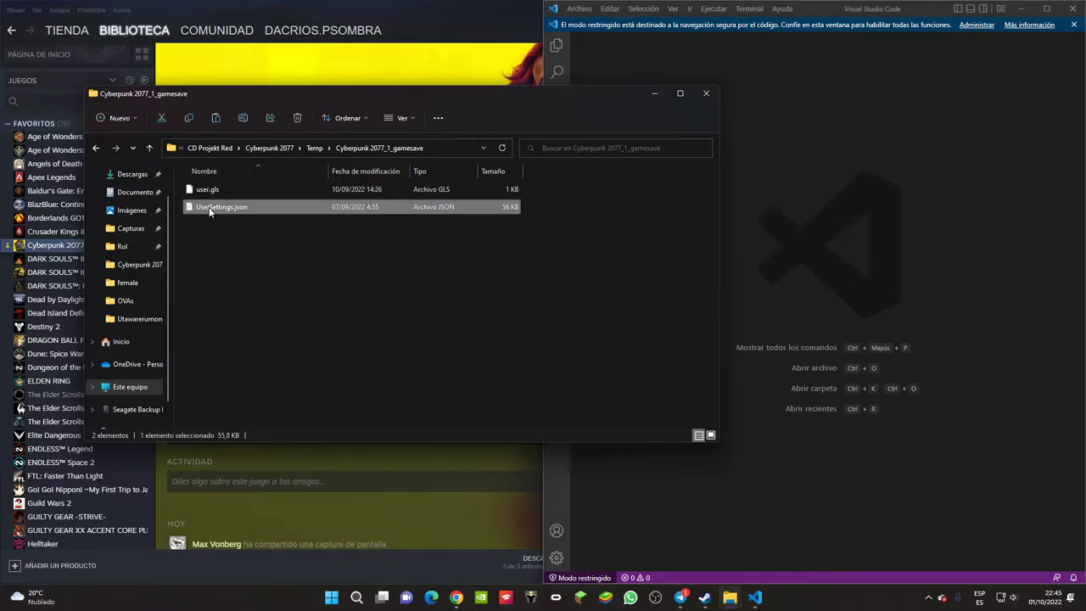
{"action": "left_click", "coordinate": [209, 192]}
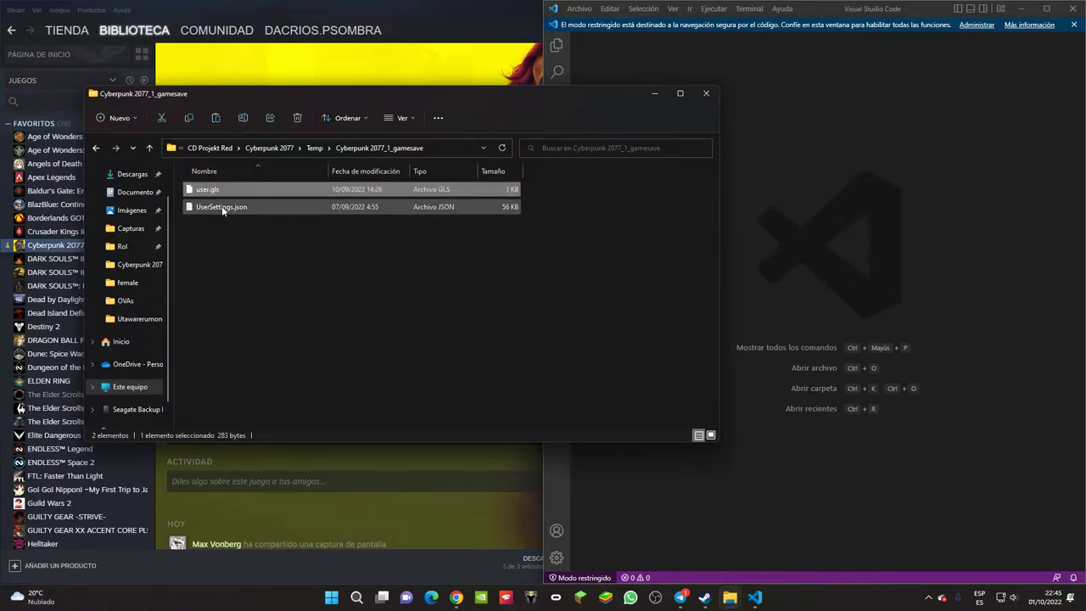
{"action": "left_click", "coordinate": [223, 210]}
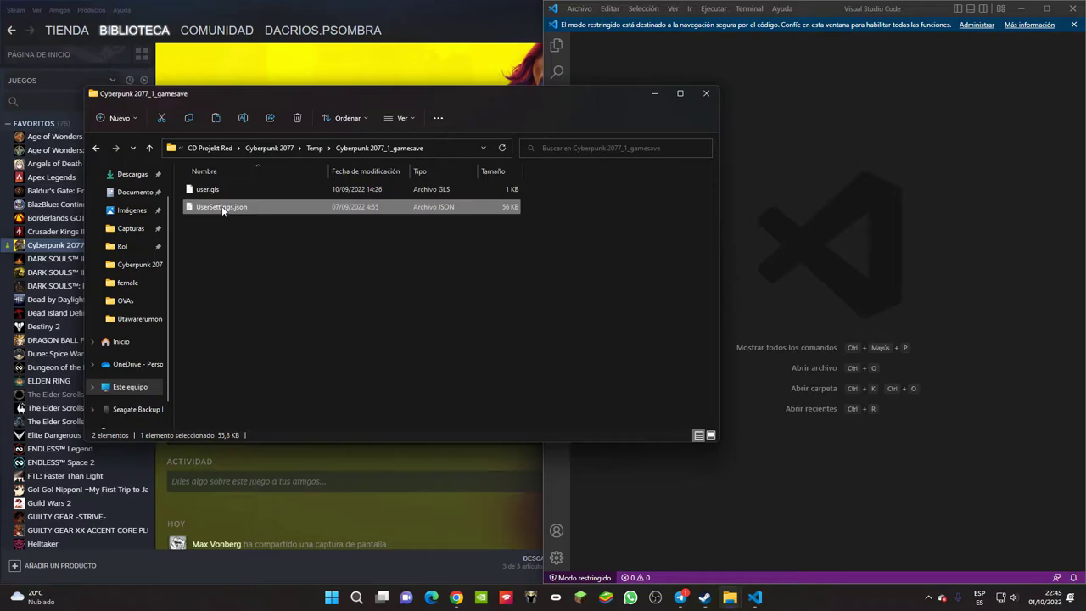
{"action": "left_click", "coordinate": [212, 191]}
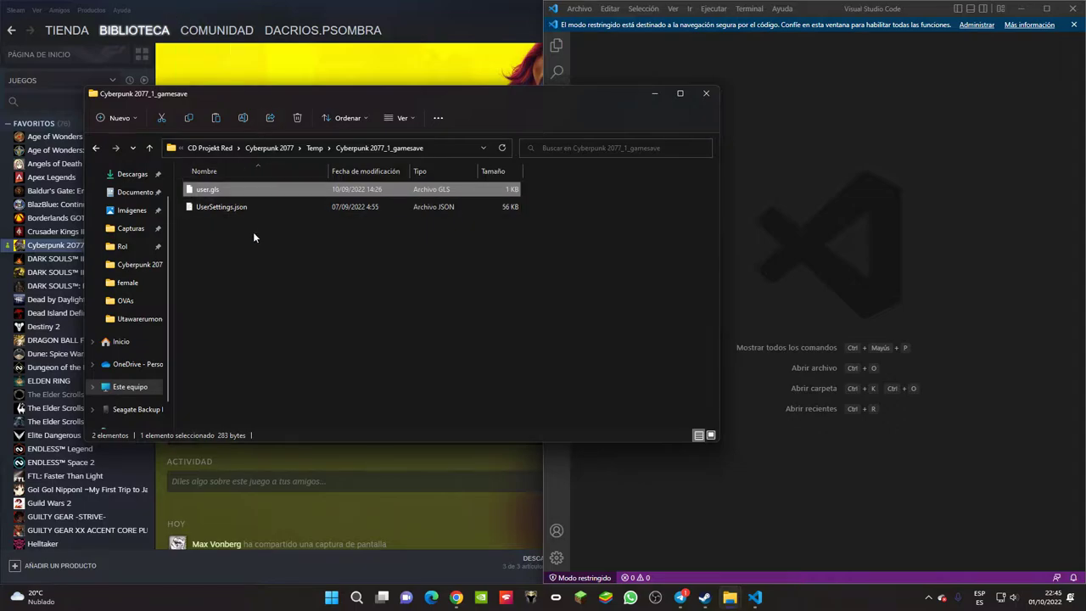
{"action": "left_click", "coordinate": [275, 147]}
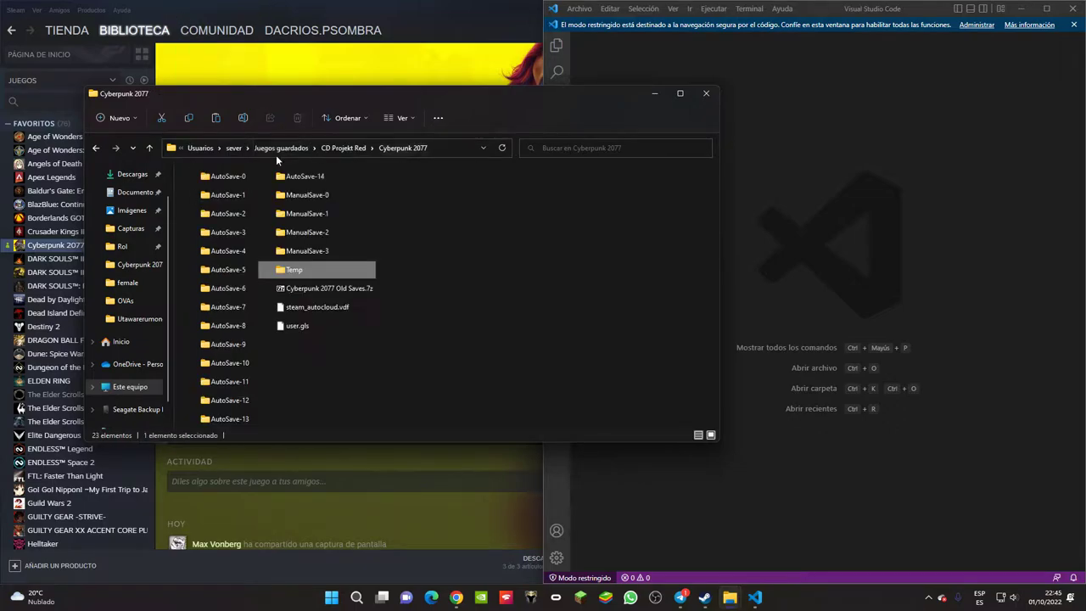
{"action": "left_click_drag", "start_coordinate": [302, 345], "coordinate": [325, 319]}
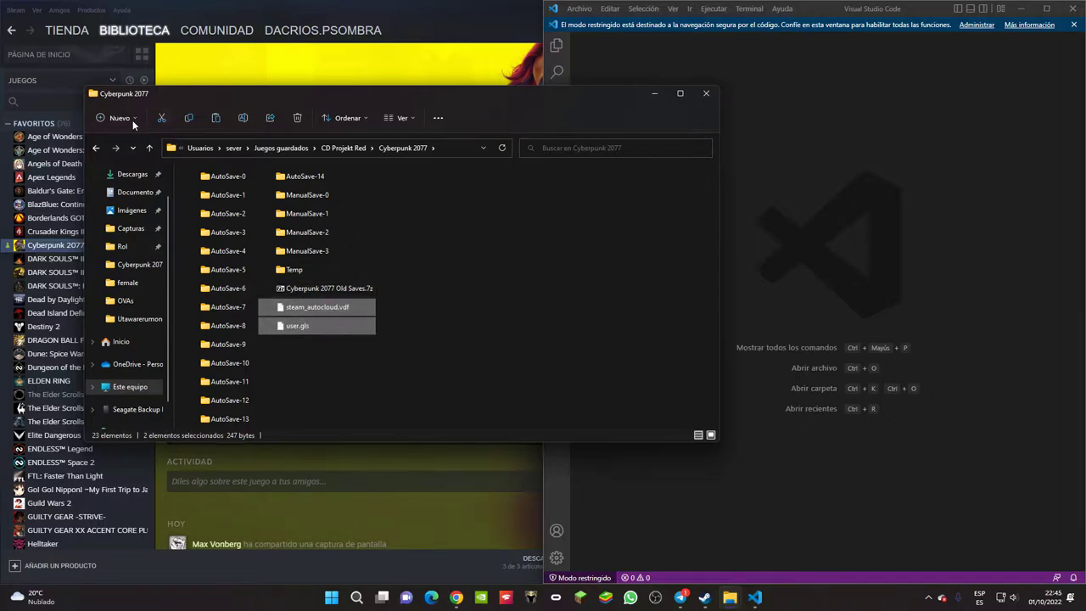
{"action": "left_click", "coordinate": [98, 148]}
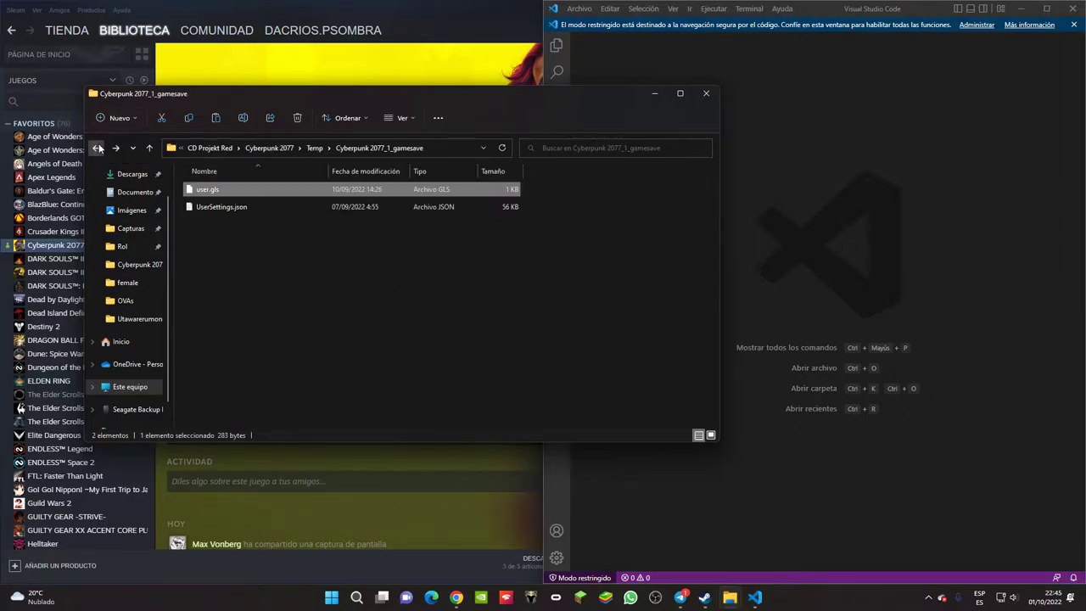
Return to the Temp folder and delete the extracted Cyberpunk 2077_1_gamesave folder.
{"action": "left_click", "coordinate": [314, 148]}
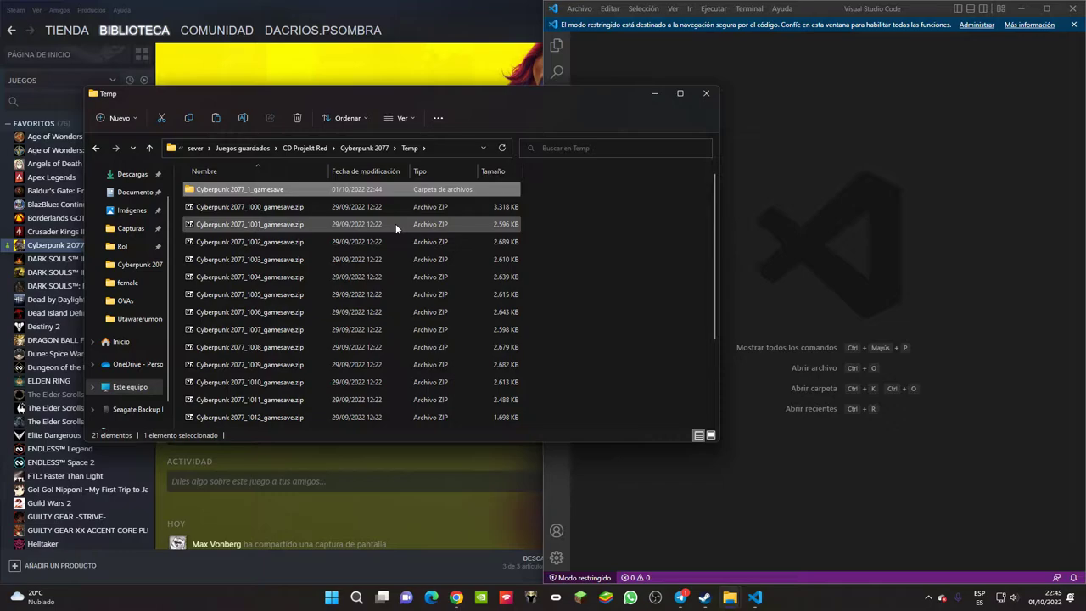
{"action": "key", "text": "Delete"}
{"action": "key", "text": "Return"}
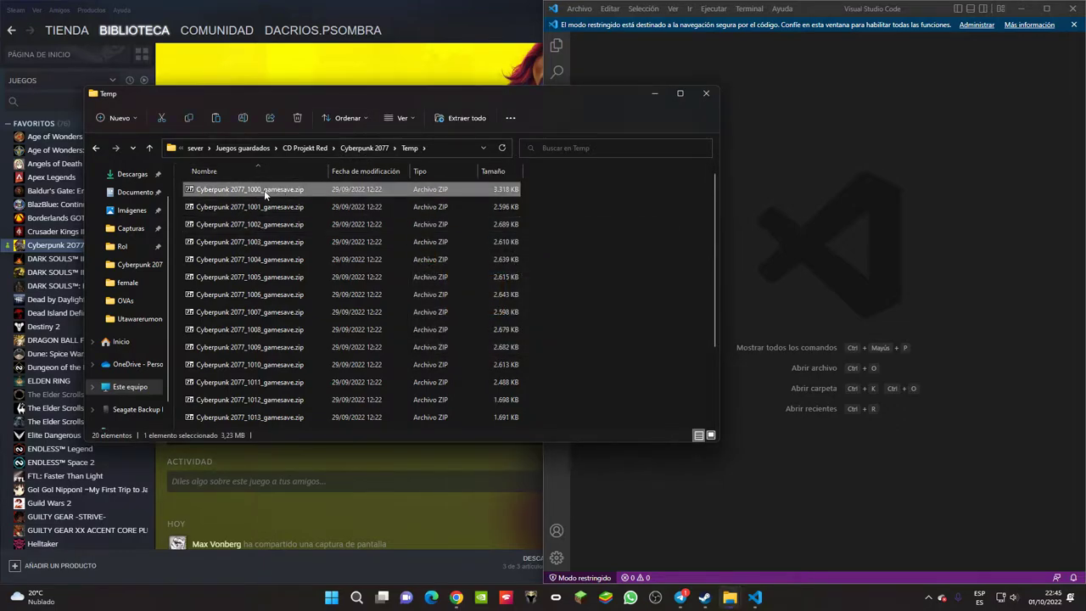
Extract Cyberpunk 2077_1000_gamesave.zip into its own folder with 7-Zip to check its contents, and delete both the folder and the zip.
{"action": "left_click_drag", "start_coordinate": [264, 190], "coordinate": [599, 209]}
{"action": "mouse_move", "coordinate": [648, 219]}
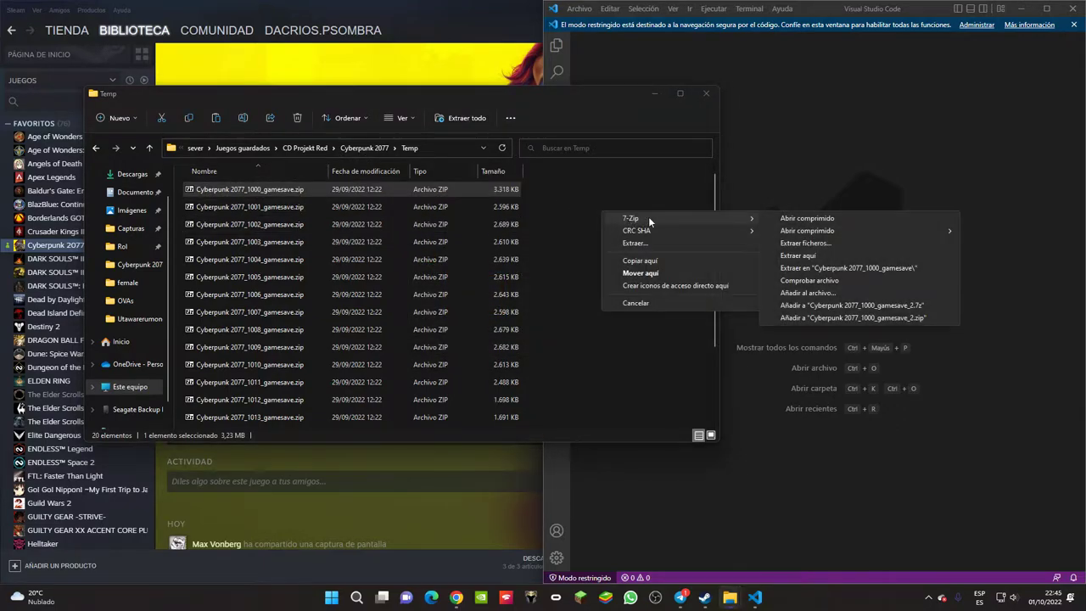
{"action": "left_click", "coordinate": [864, 268]}
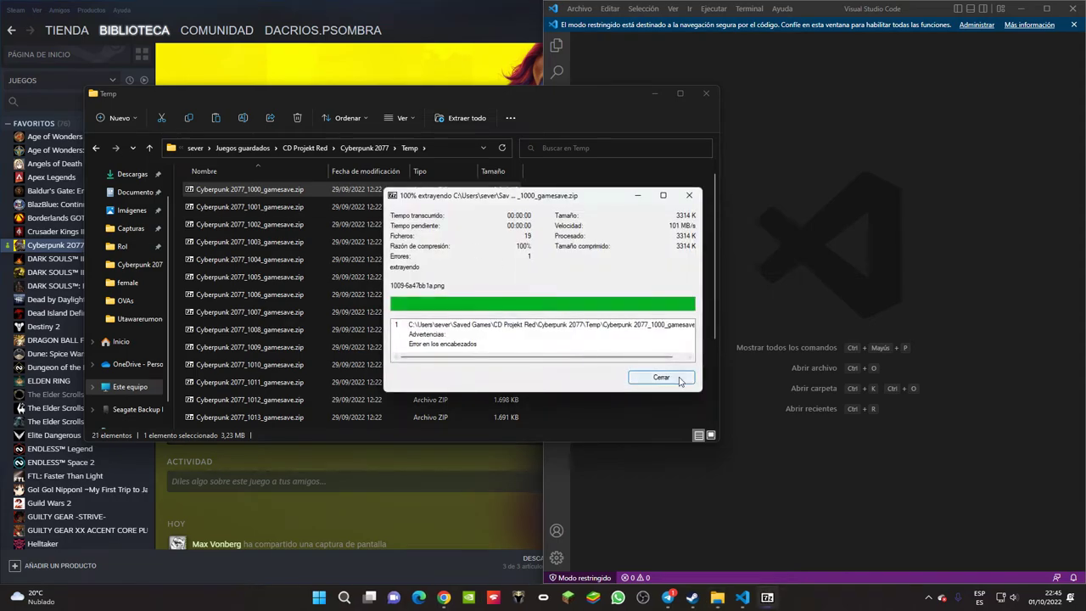
{"action": "double_click", "coordinate": [275, 191]}
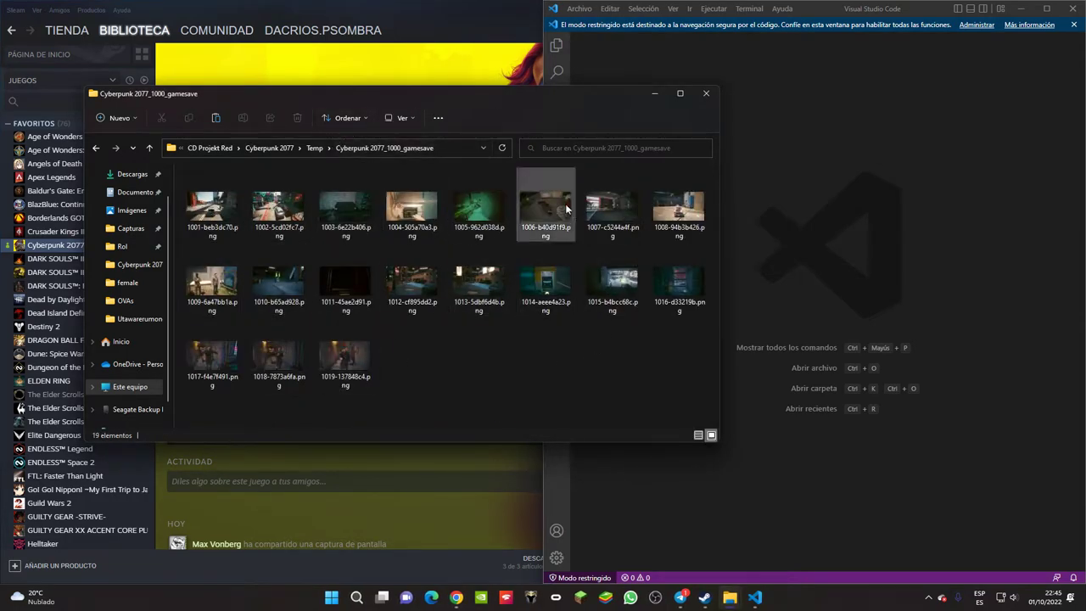
{"action": "left_click", "coordinate": [315, 149]}
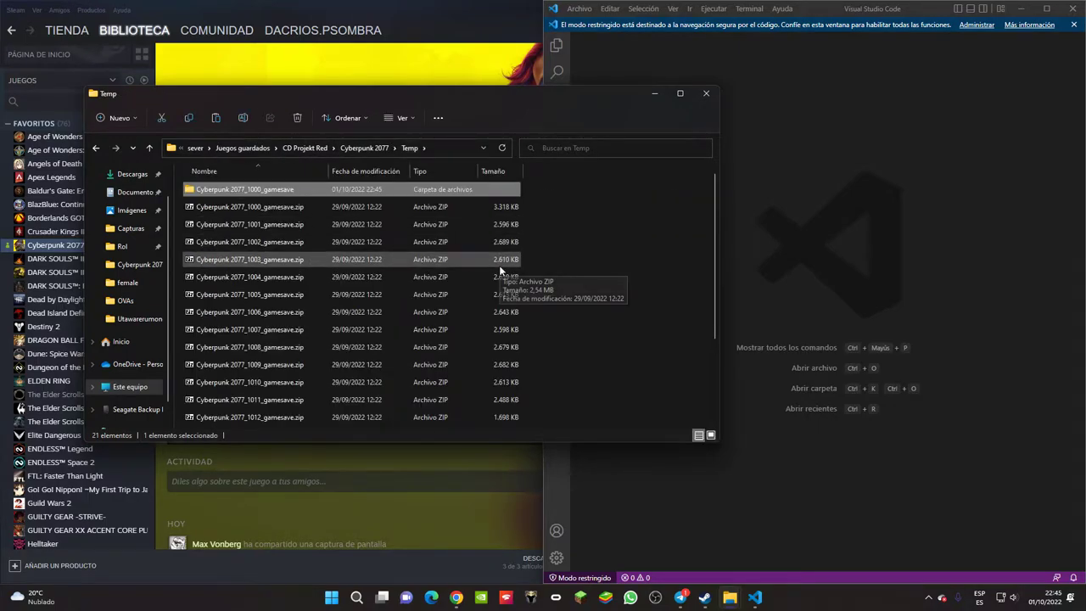
{"action": "key", "text": "shift+Down"}
{"action": "key", "text": "Delete"}
{"action": "key", "text": "Return"}
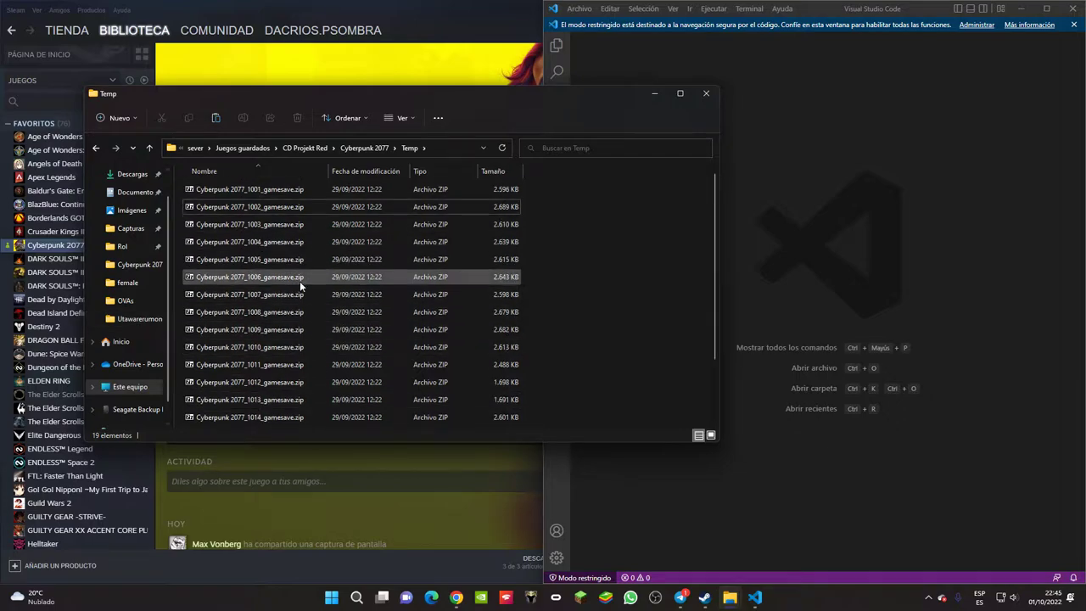
Extract Cyberpunk 2077_1001_gamesave.zip into its own folder with 7-Zip and open the extracted folder.
{"action": "left_click_drag", "start_coordinate": [254, 189], "coordinate": [582, 228]}
{"action": "mouse_move", "coordinate": [630, 234]}
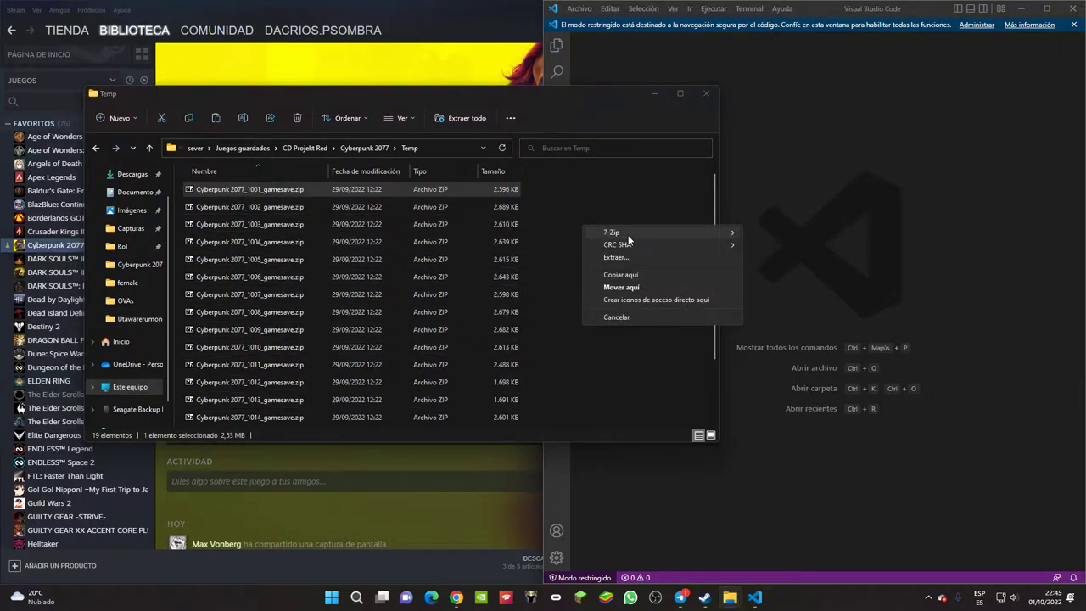
{"action": "left_click", "coordinate": [827, 284]}
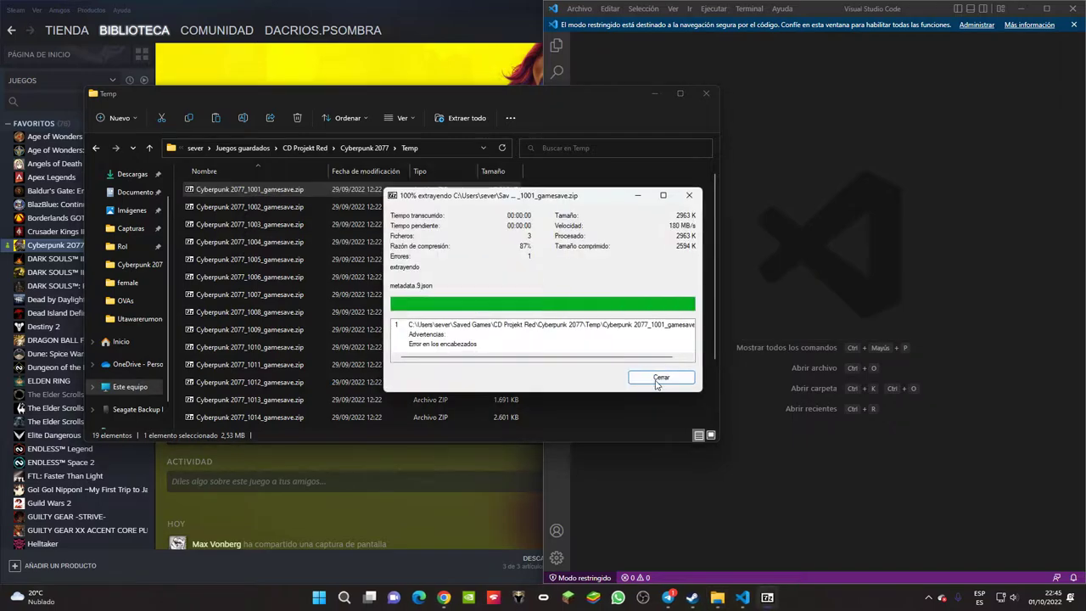
{"action": "double_click", "coordinate": [266, 191]}
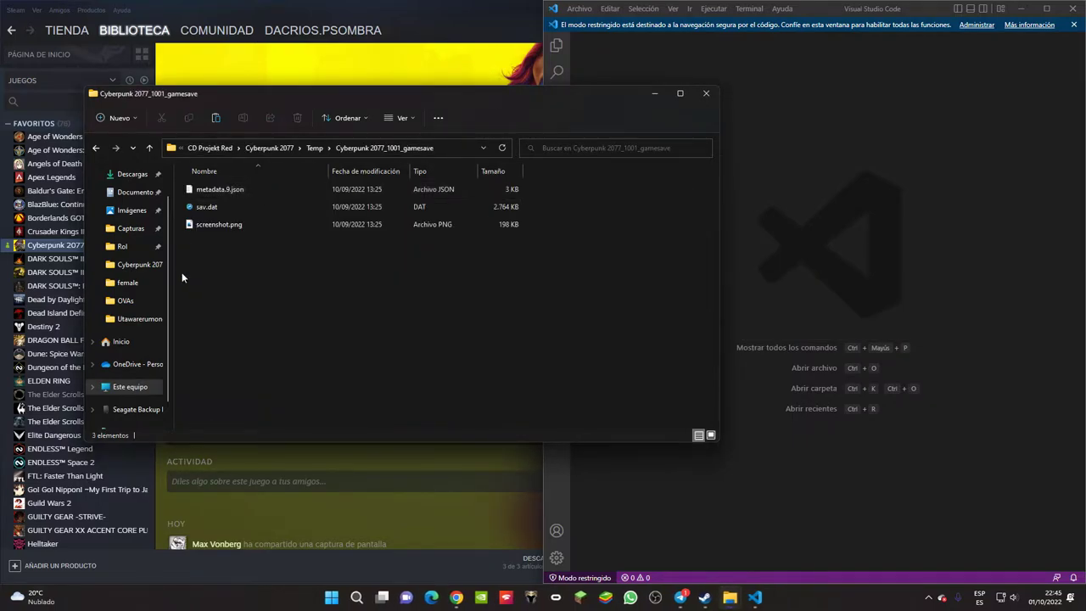
Examine the files inside the ManualSave-0 folder of Cyberpunk 2077 Old Saves.7z, and close the archive.
{"action": "left_click", "coordinate": [287, 147]}
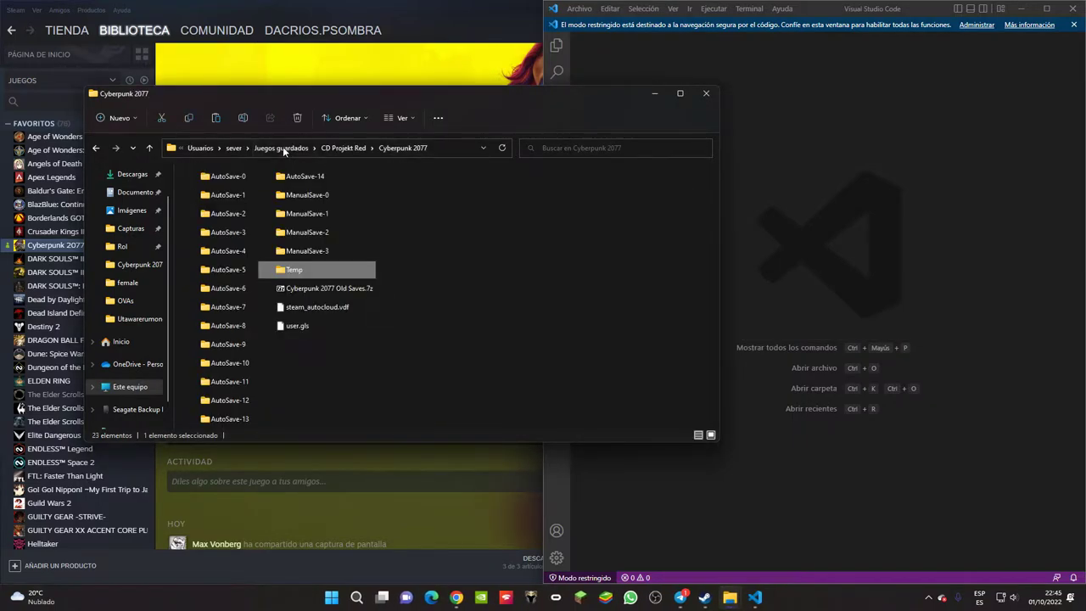
{"action": "left_click", "coordinate": [306, 288]}
{"action": "double_click", "coordinate": [306, 288]}
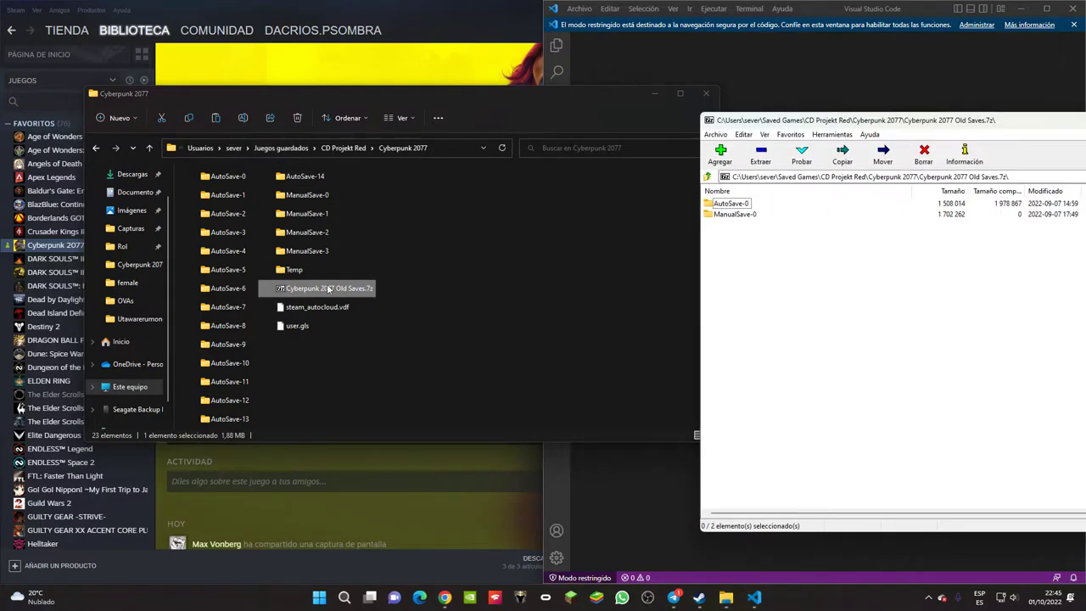
{"action": "left_click_drag", "start_coordinate": [755, 128], "coordinate": [491, 133]}
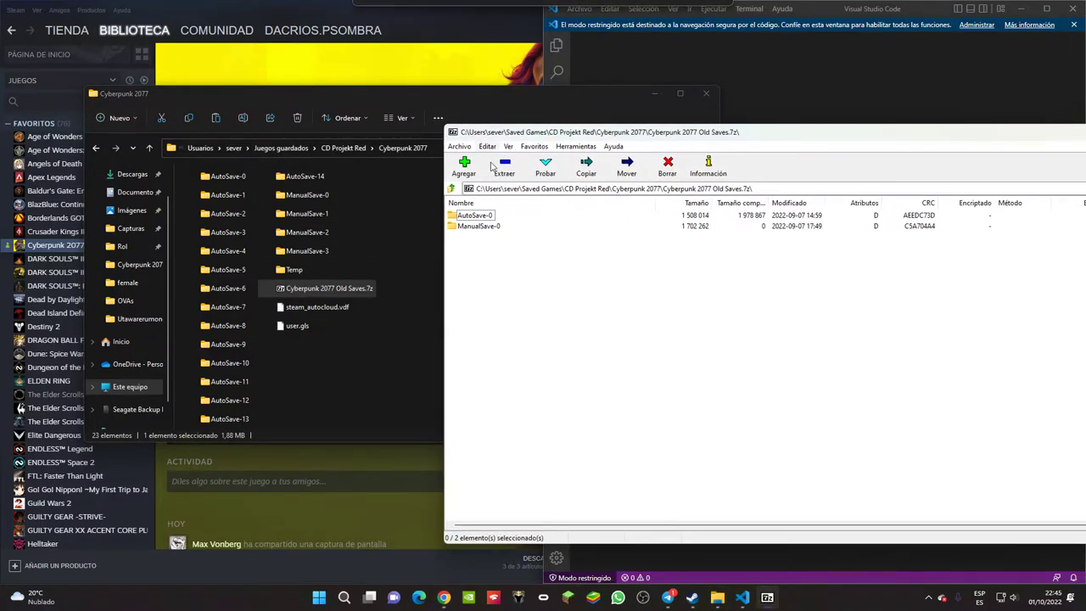
{"action": "double_click", "coordinate": [480, 225]}
{"action": "left_click", "coordinate": [489, 220]}
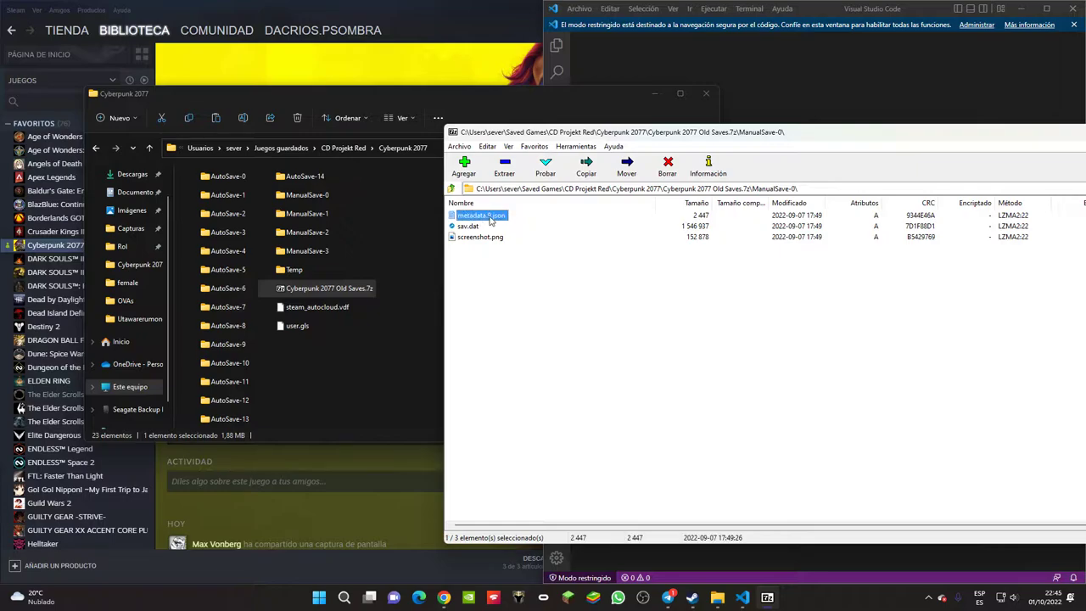
{"action": "left_click", "coordinate": [468, 227]}
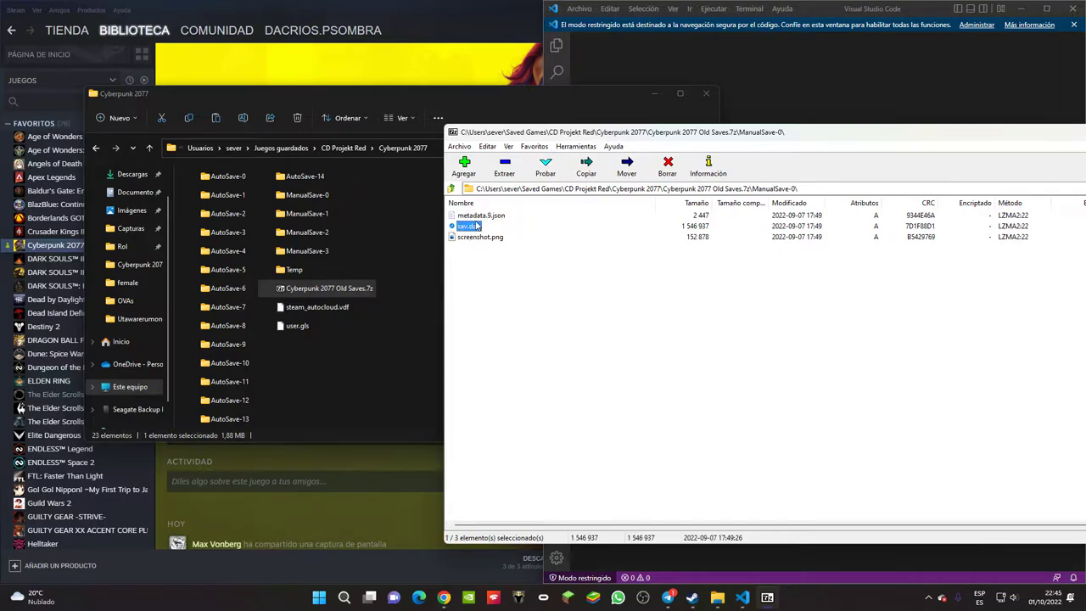
{"action": "left_click", "coordinate": [484, 239]}
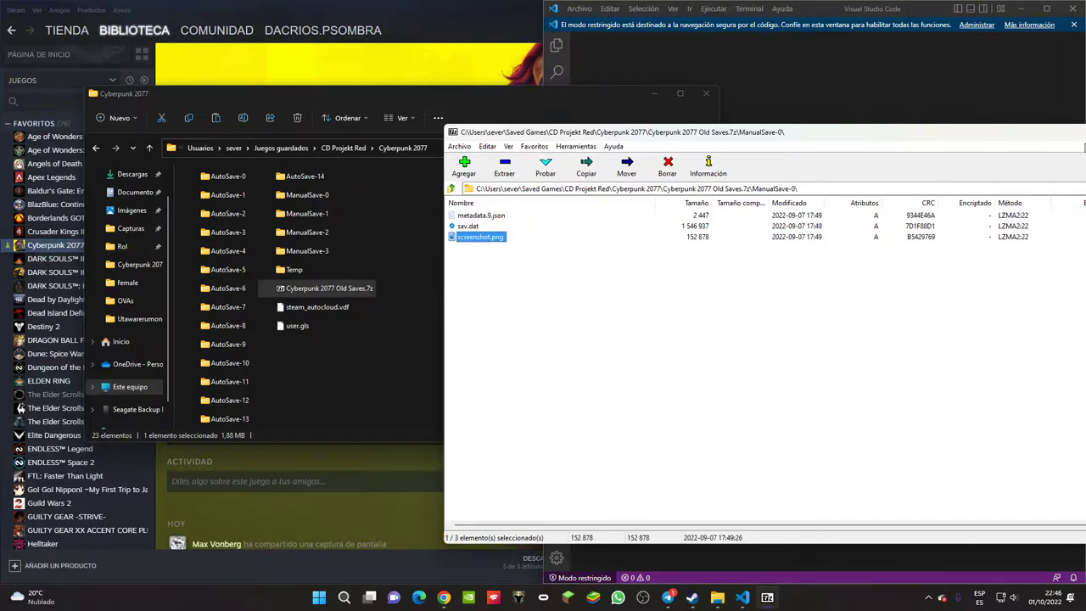
{"action": "left_click_drag", "start_coordinate": [1069, 141], "coordinate": [863, 132]}
{"action": "left_click", "coordinate": [937, 127]}
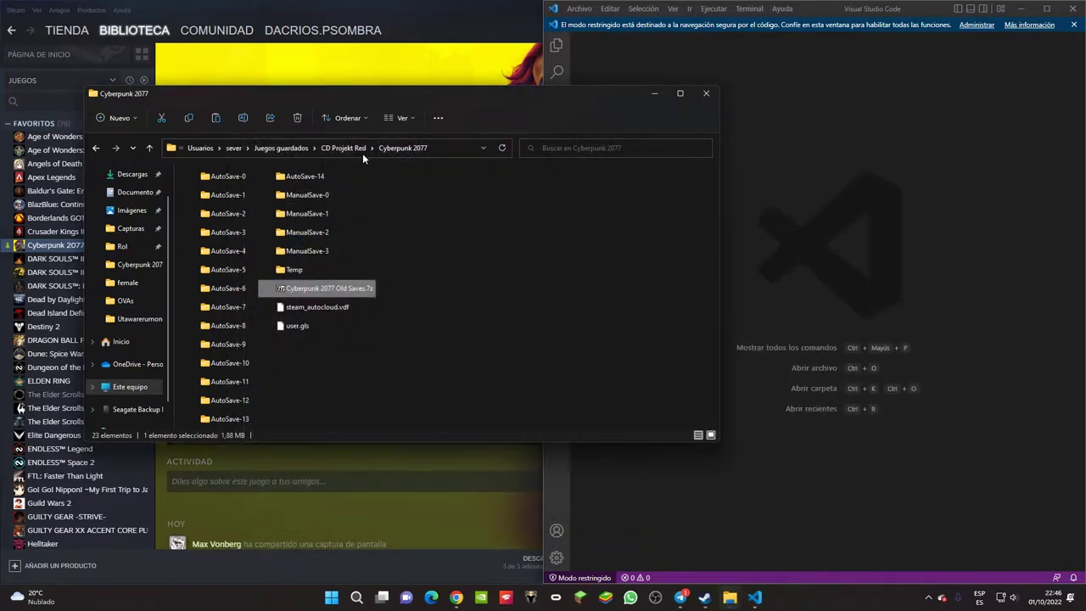
Examine metadata.9.json, sav.dat and screenshot.png in Temp's Cyberpunk 2077_1001_gamesave folder.
{"action": "double_click", "coordinate": [294, 269]}
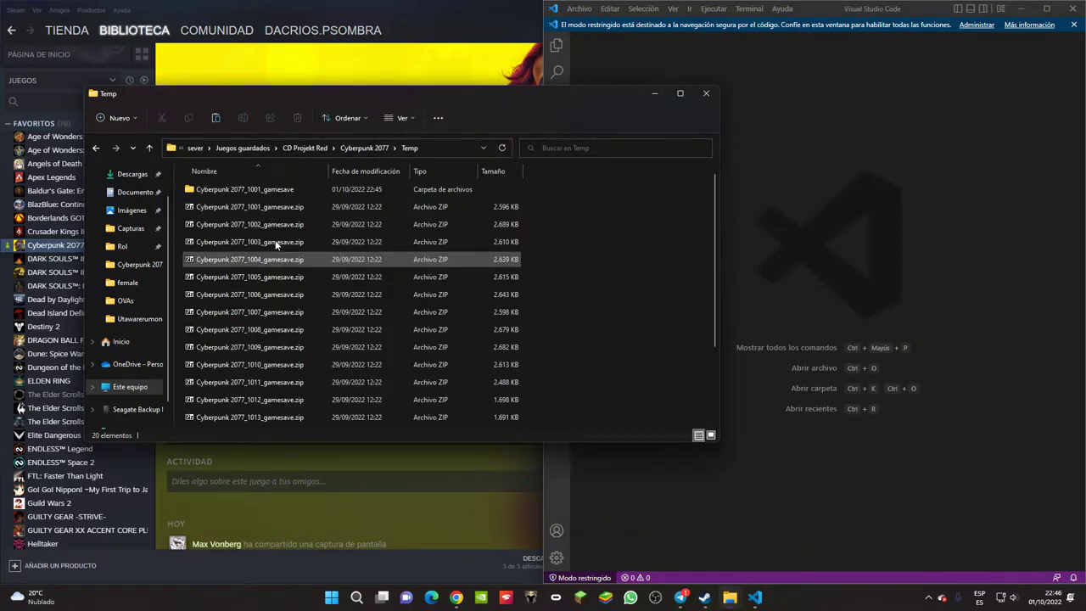
{"action": "double_click", "coordinate": [251, 193]}
{"action": "left_click", "coordinate": [216, 190]}
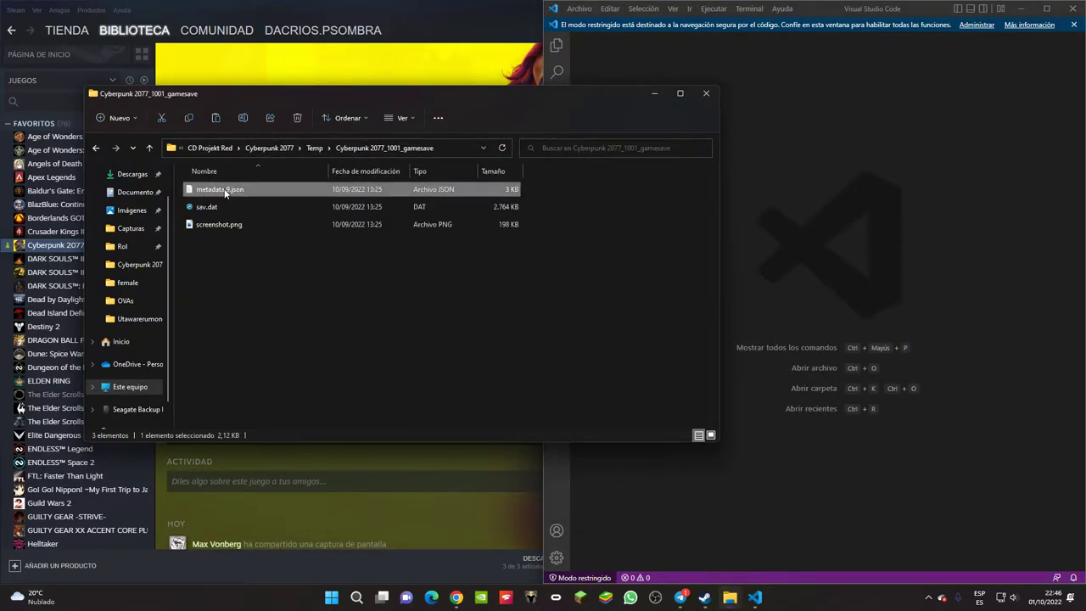
{"action": "left_click", "coordinate": [207, 212]}
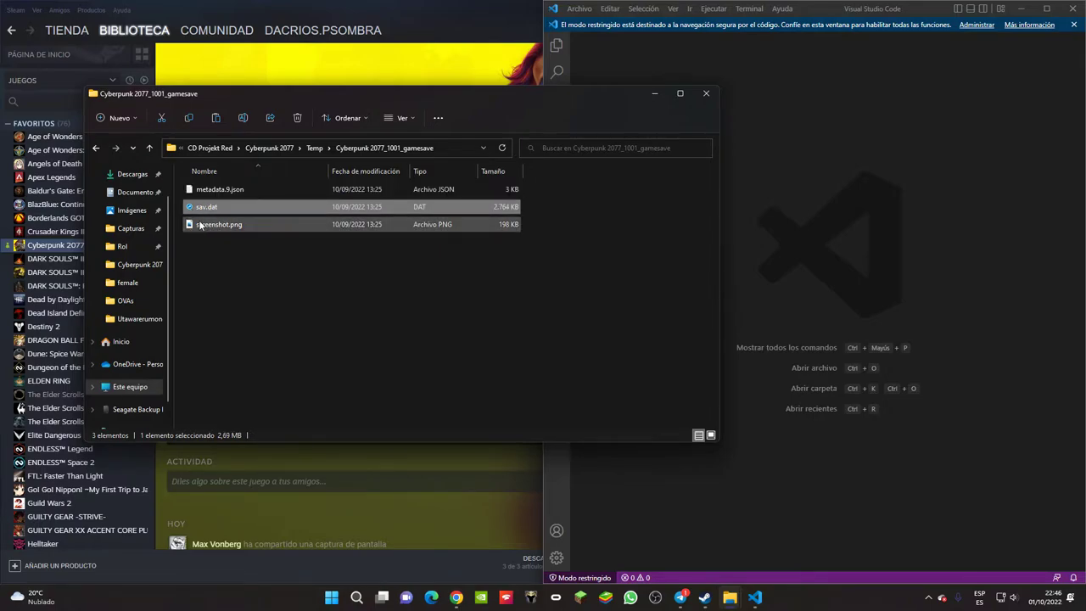
{"action": "left_click", "coordinate": [200, 225]}
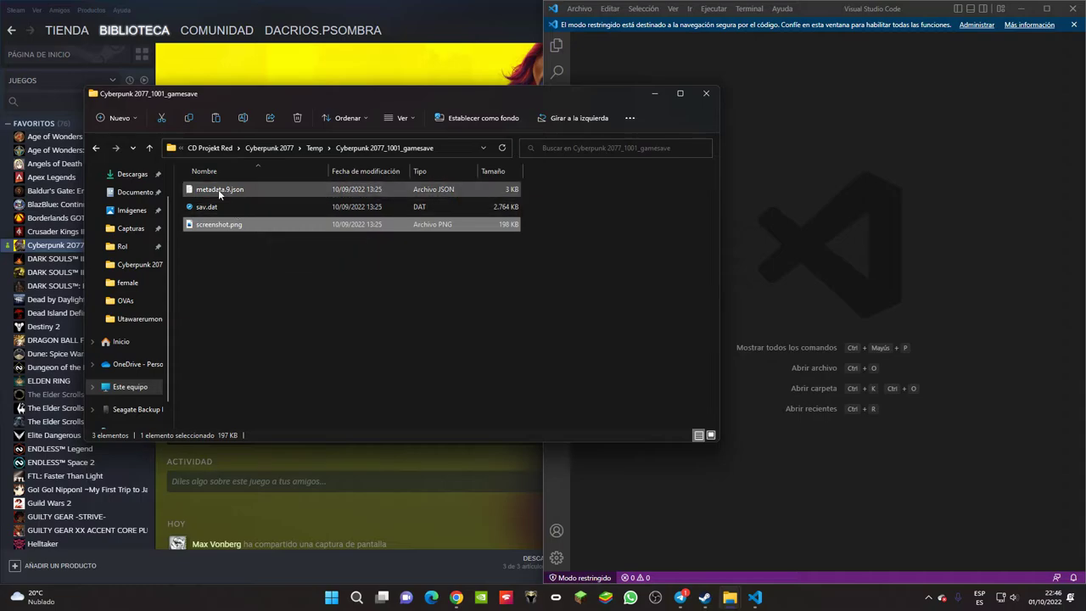
Check the save folder names in Cyberpunk 2077, and open metadata.9.json from Temp's Cyberpunk 2077_1001_gamesave folder in Visual Studio Code.
{"action": "left_click", "coordinate": [280, 149]}
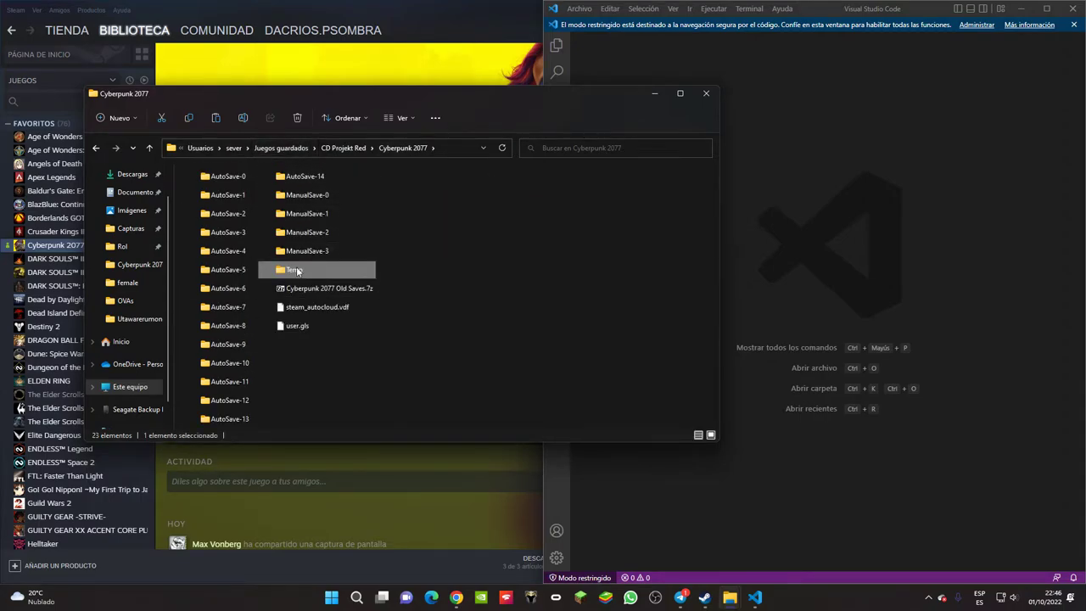
{"action": "double_click", "coordinate": [293, 270]}
{"action": "left_click", "coordinate": [266, 195]}
{"action": "double_click", "coordinate": [266, 194]}
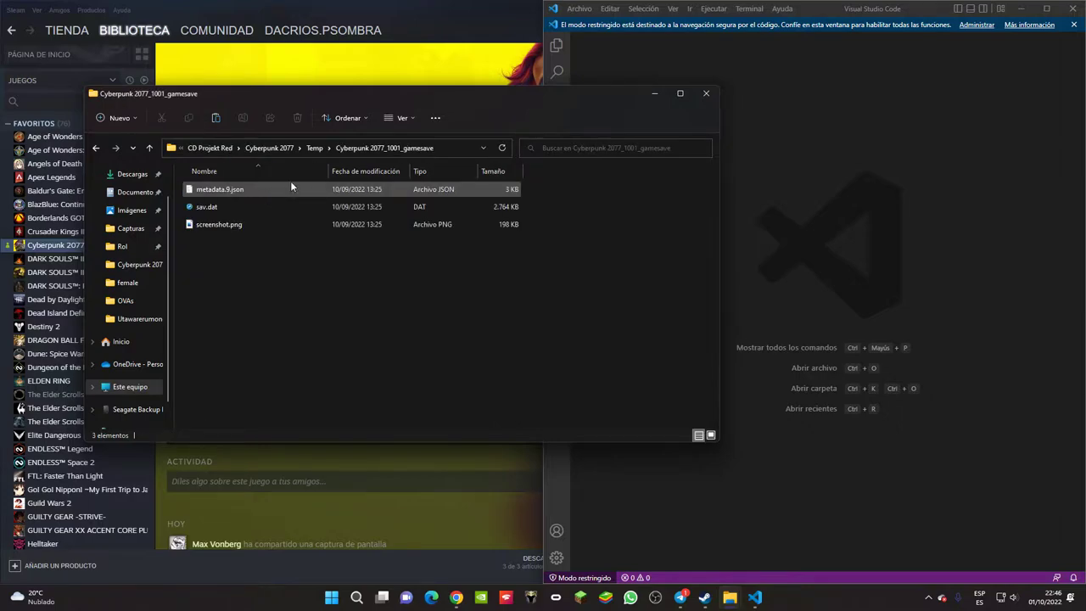
{"action": "double_click", "coordinate": [228, 191]}
{"action": "left_click", "coordinate": [760, 273]}
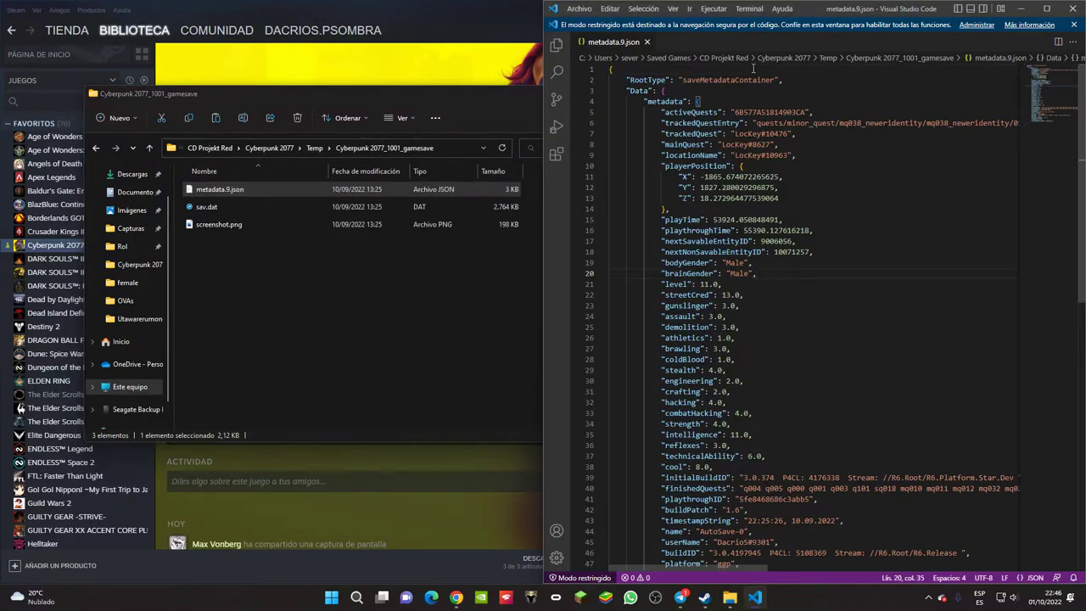
Find the name entry in metadata.9.json and copy its value, AutoSave-0.
{"action": "scroll", "coordinate": [820, 200], "scroll_direction": "down", "scroll_amount": 7}
{"action": "scroll", "coordinate": [784, 295], "scroll_direction": "up", "scroll_amount": 2}
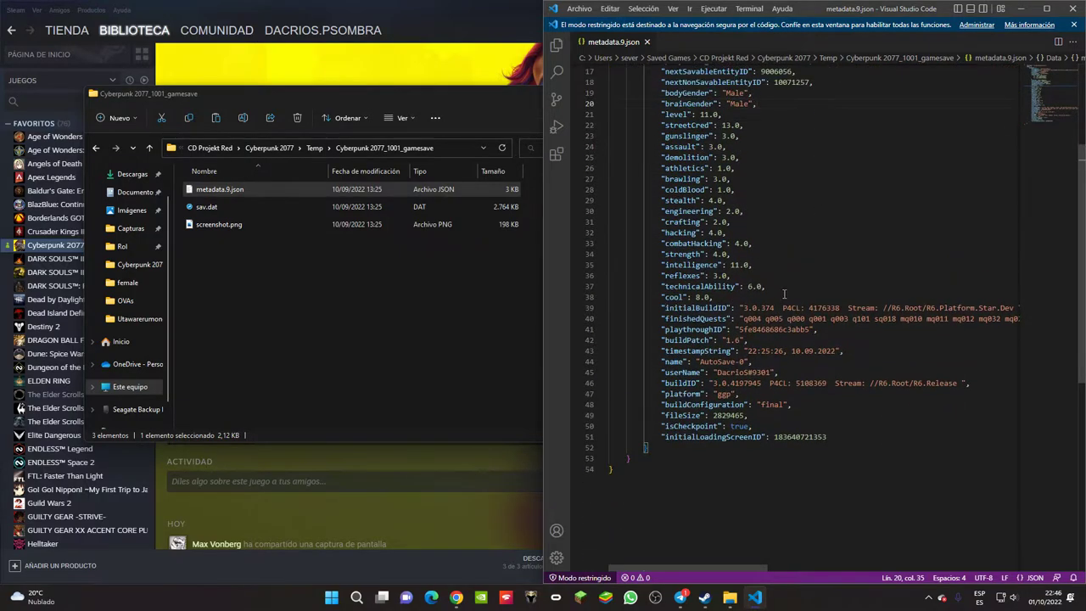
{"action": "left_click_drag", "start_coordinate": [700, 362], "coordinate": [754, 363]}
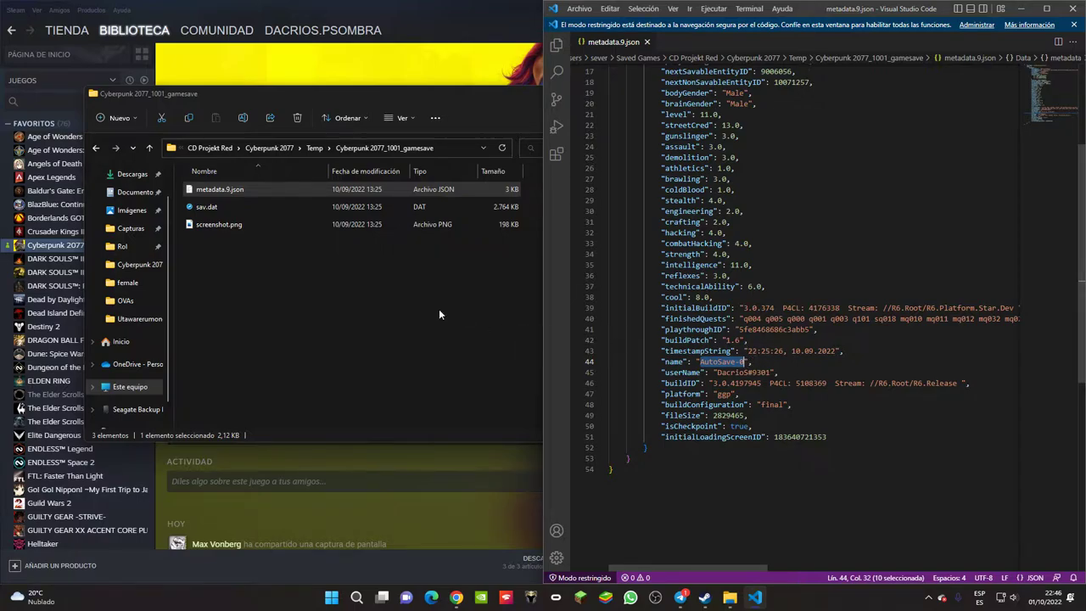
Rename Temp's extracted Cyberpunk 2077_1001_gamesave folder as AutoSave-0.
{"action": "left_click", "coordinate": [315, 147]}
{"action": "key", "text": "F2"}
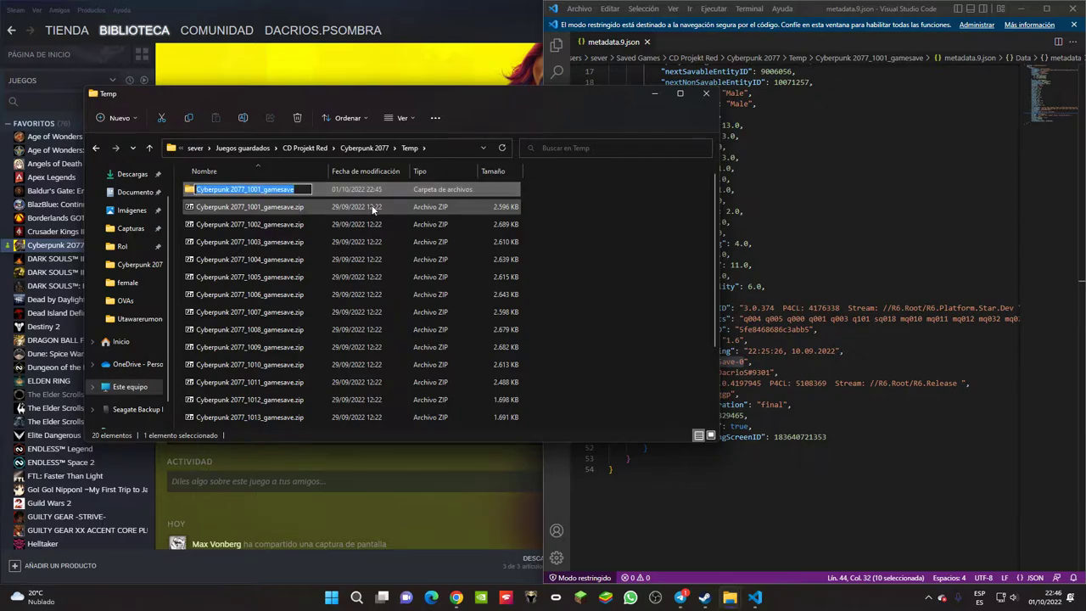
{"action": "key", "text": "Return"}
{"action": "left_click", "coordinate": [564, 258]}
Check the contents of Cyberpunk 2077_1019_gamesave.zip and extract it with 7-Zip into its own folder in Temp.
{"action": "scroll", "coordinate": [280, 327], "scroll_direction": "down", "scroll_amount": 2}
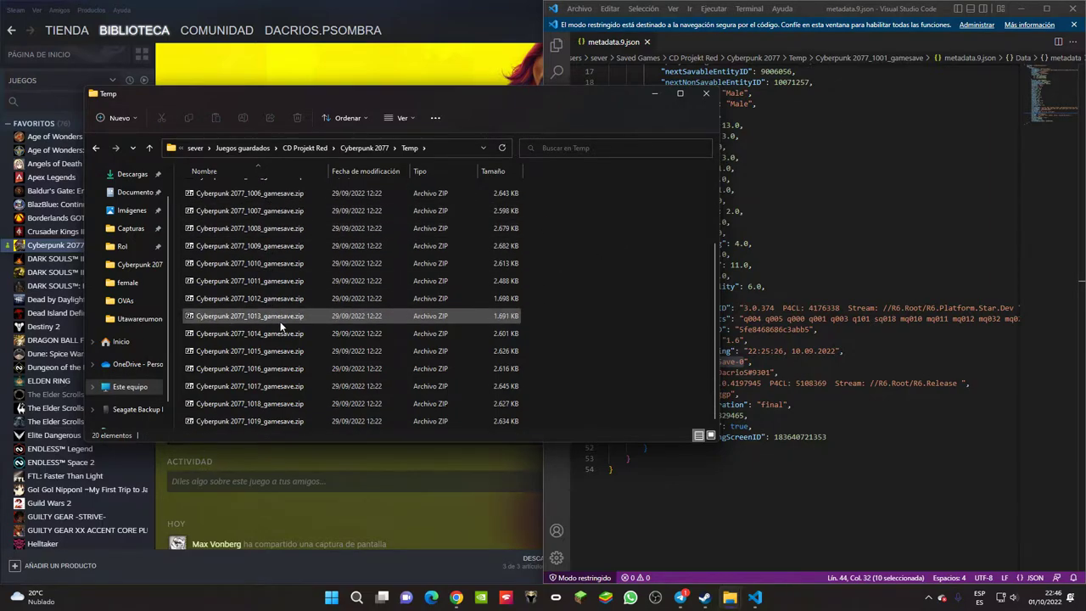
{"action": "double_click", "coordinate": [270, 420]}
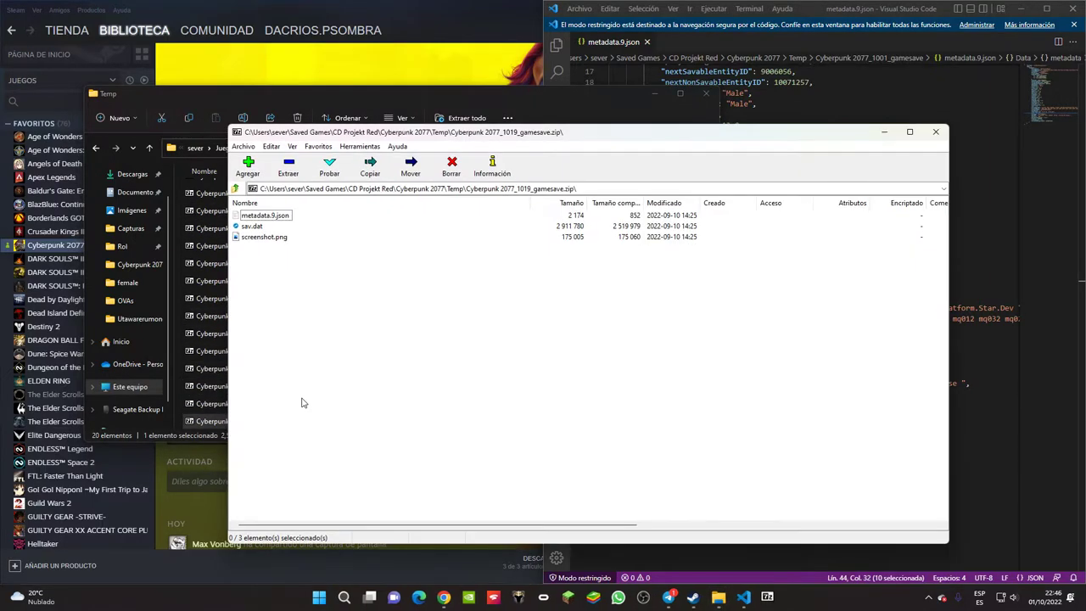
{"action": "left_click", "coordinate": [937, 133]}
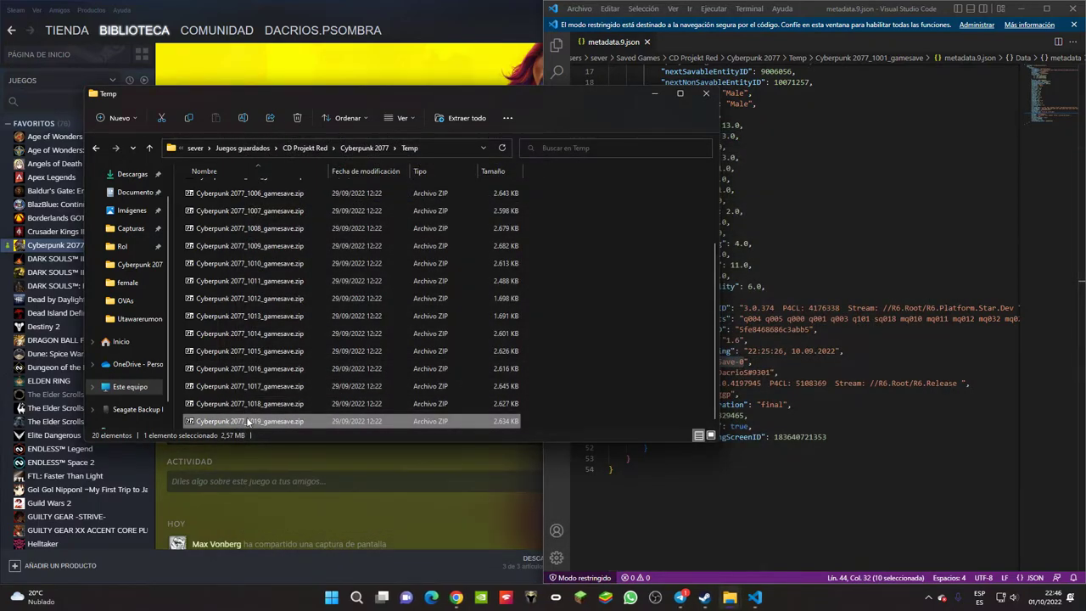
{"action": "left_click_drag", "start_coordinate": [251, 422], "coordinate": [613, 373]}
{"action": "mouse_move", "coordinate": [614, 373]}
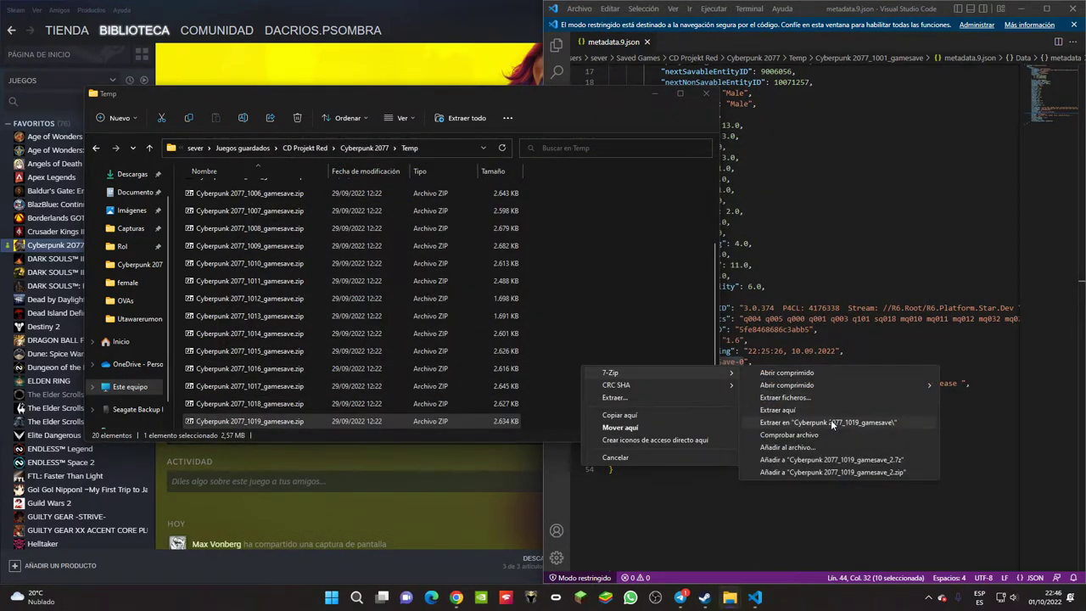
{"action": "left_click", "coordinate": [836, 423]}
{"action": "left_click", "coordinate": [661, 377]}
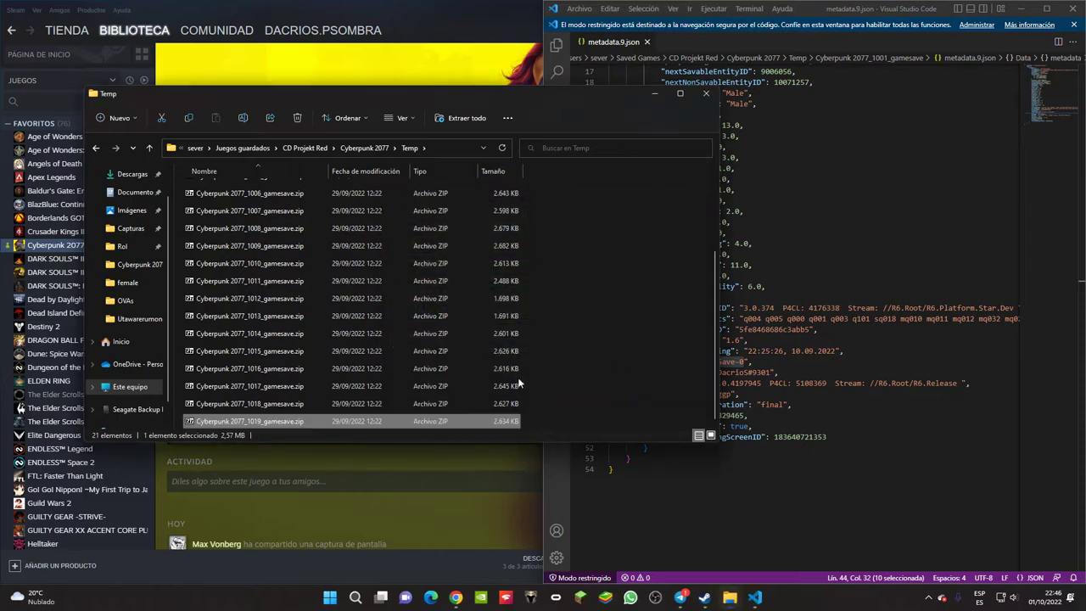
Open metadata.9.json from the Cyberpunk 2077_1019_gamesave folder and copy its name value, AutoSave-14.
{"action": "double_click", "coordinate": [287, 208]}
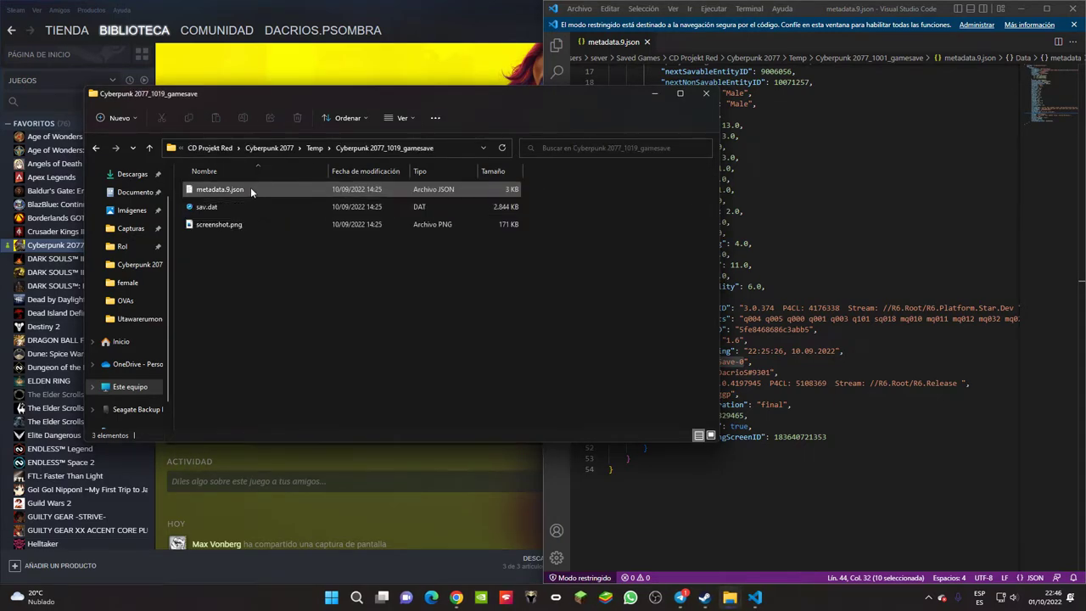
{"action": "double_click", "coordinate": [251, 188]}
{"action": "scroll", "coordinate": [752, 355], "scroll_direction": "down", "scroll_amount": 6}
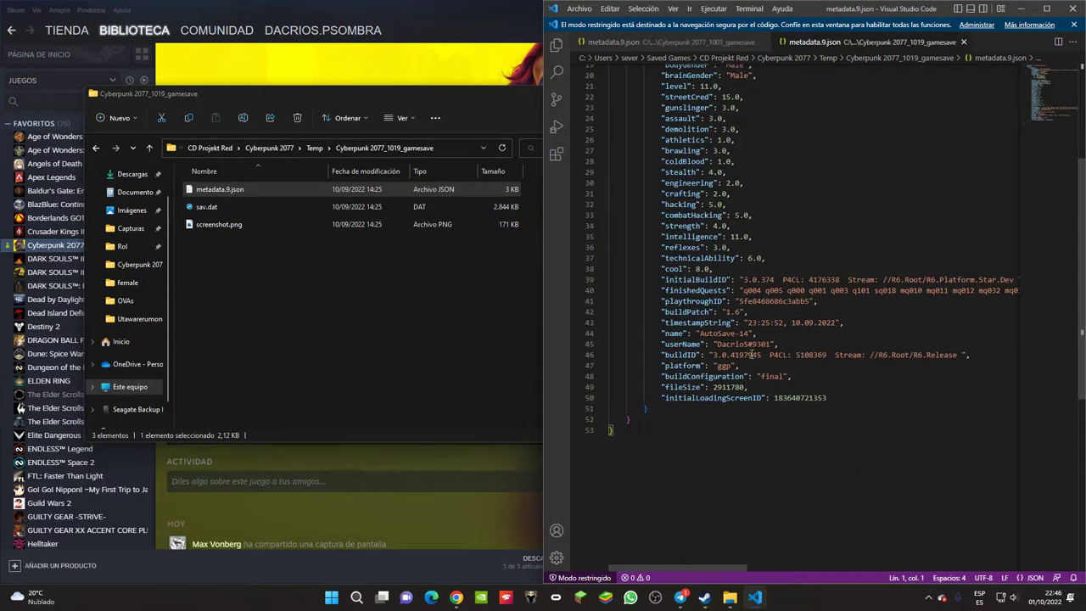
{"action": "left_click_drag", "start_coordinate": [751, 334], "coordinate": [711, 333]}
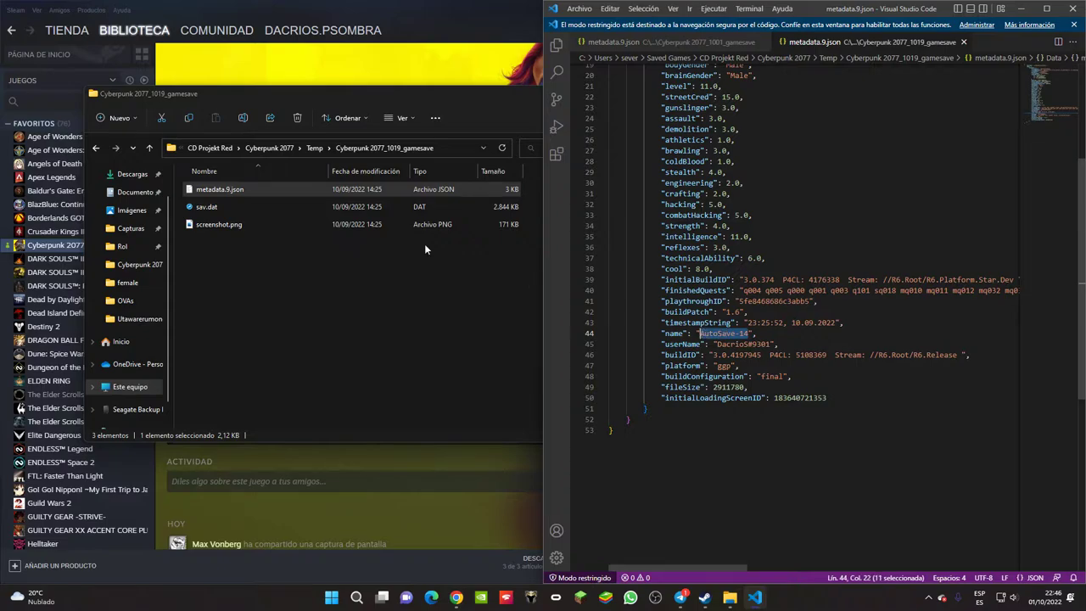
Rename Temp's extracted Cyberpunk 2077_1019_gamesave folder as AutoSave-14.
{"action": "left_click", "coordinate": [314, 147]}
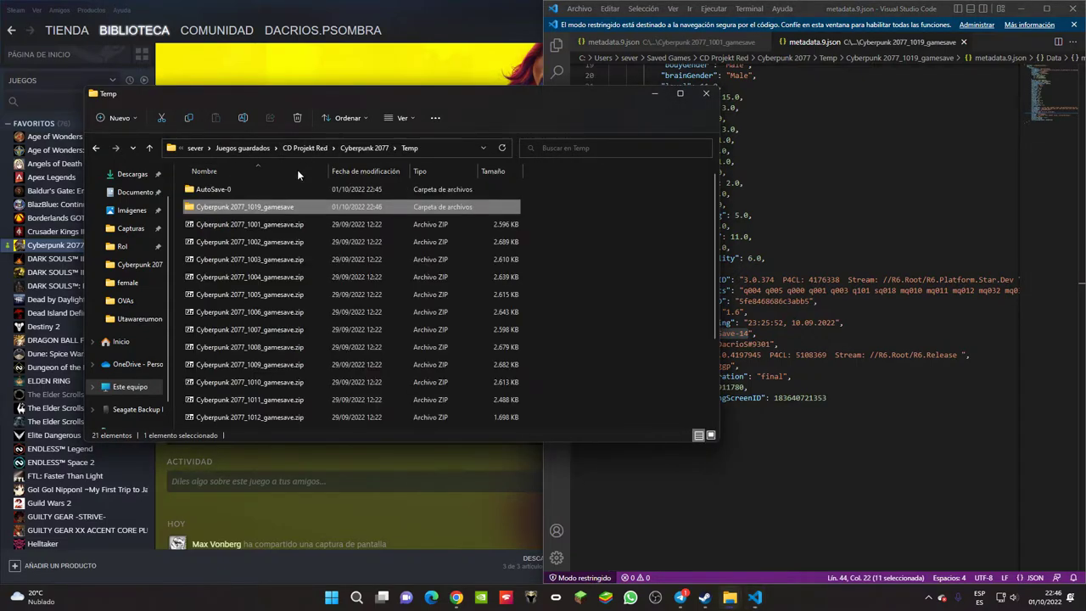
{"action": "left_click", "coordinate": [214, 213]}
{"action": "type", "text": "AutoSave-14"}
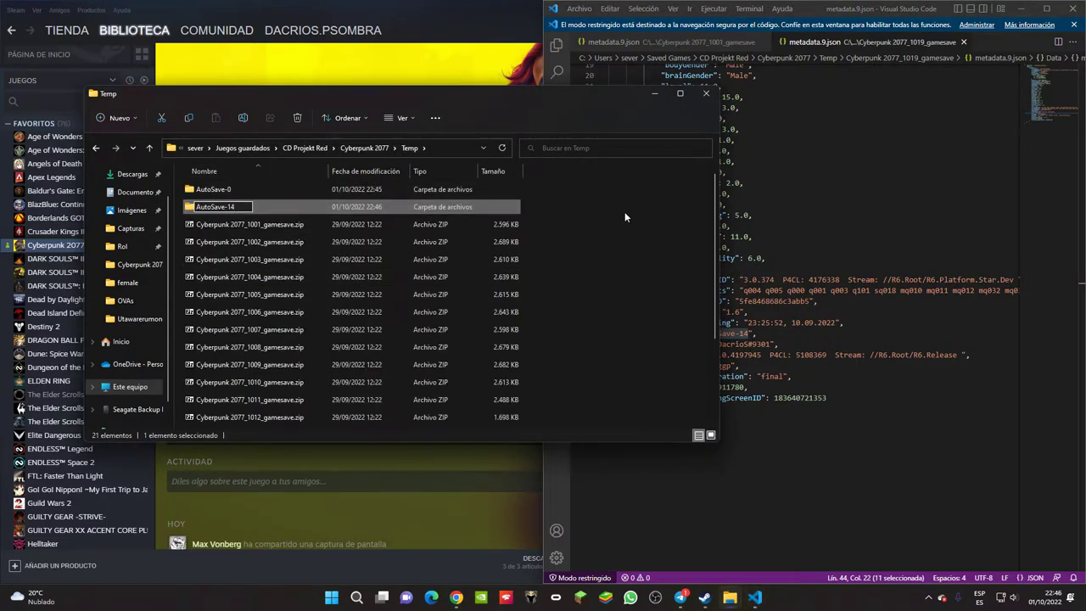
{"action": "key", "text": "Return"}
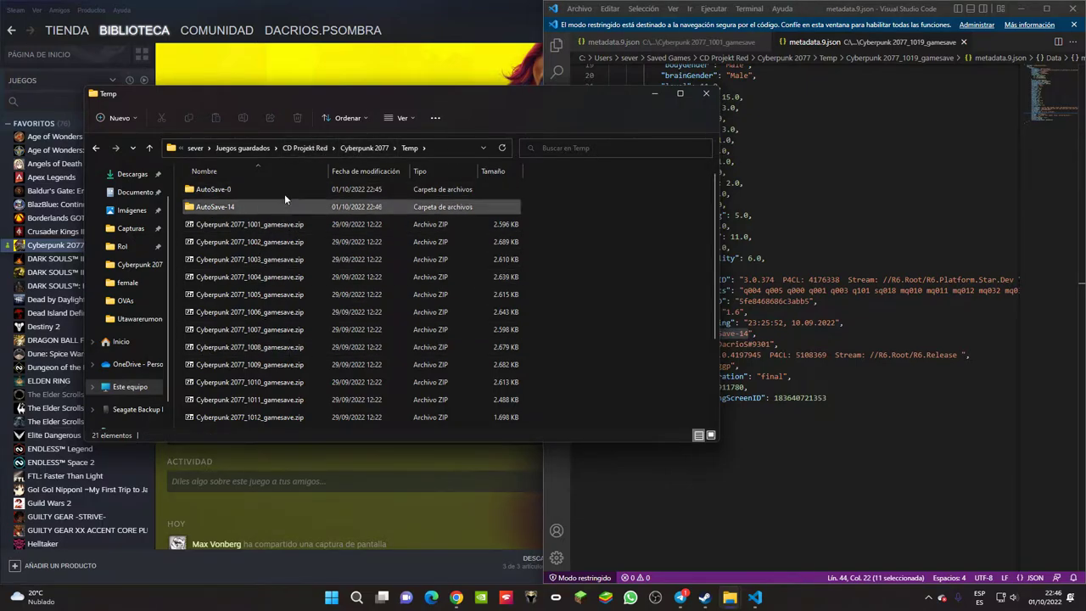
Go up to Juegos guardados and view the save folders in CD Projekt Red's Cyberpunk 2077 folder.
{"action": "left_click", "coordinate": [314, 149]}
{"action": "left_click", "coordinate": [347, 148]}
{"action": "left_click", "coordinate": [309, 147]}
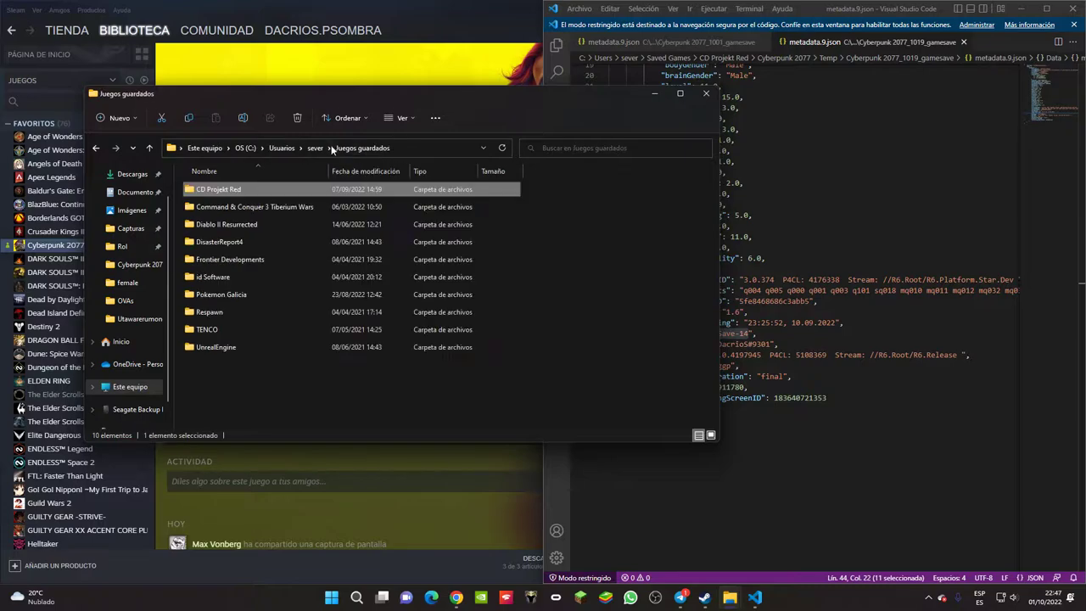
{"action": "double_click", "coordinate": [216, 186]}
{"action": "double_click", "coordinate": [216, 186]}
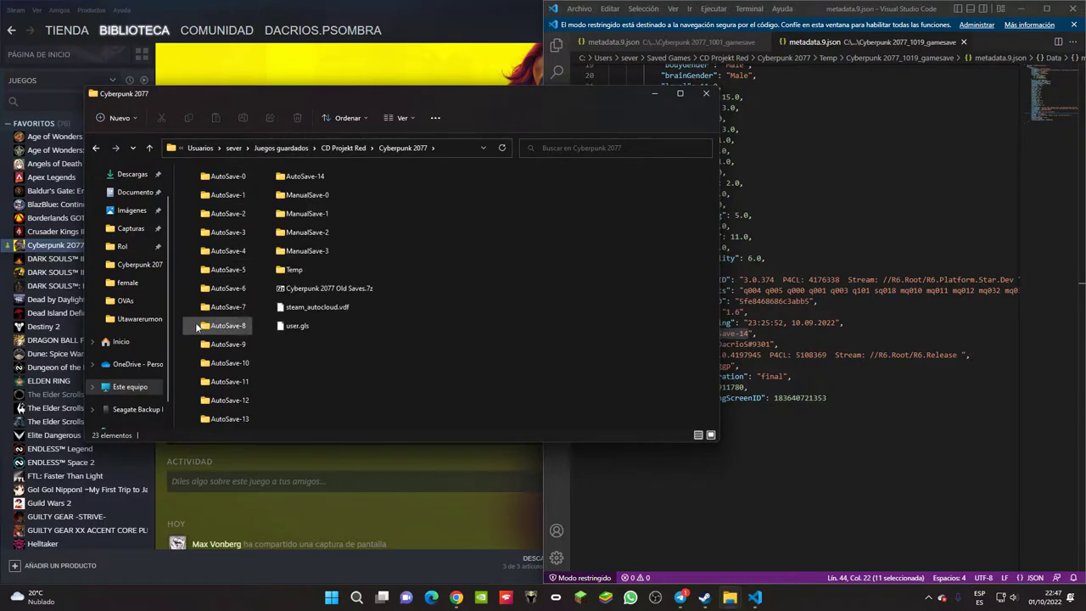
Close both metadata.9.json files and exit Visual Studio Code.
{"action": "left_click", "coordinate": [964, 42]}
{"action": "left_click", "coordinate": [646, 41]}
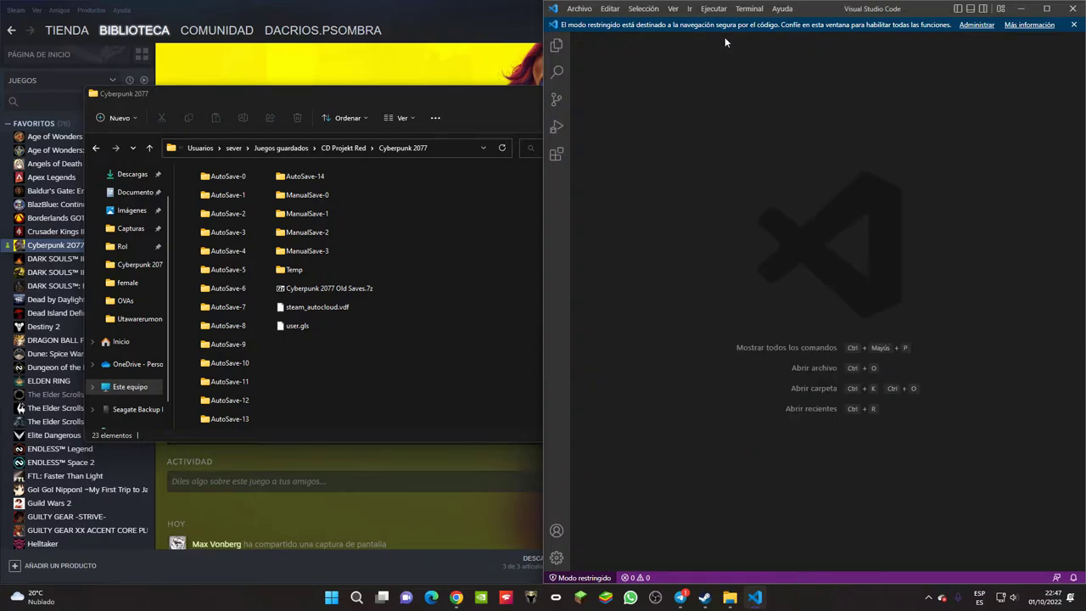
{"action": "left_click", "coordinate": [1076, 9]}
Switch to Steam, launch Cyberpunk 2077 and allow it through the Windows Defender firewall on public networks.
{"action": "left_click", "coordinate": [318, 253]}
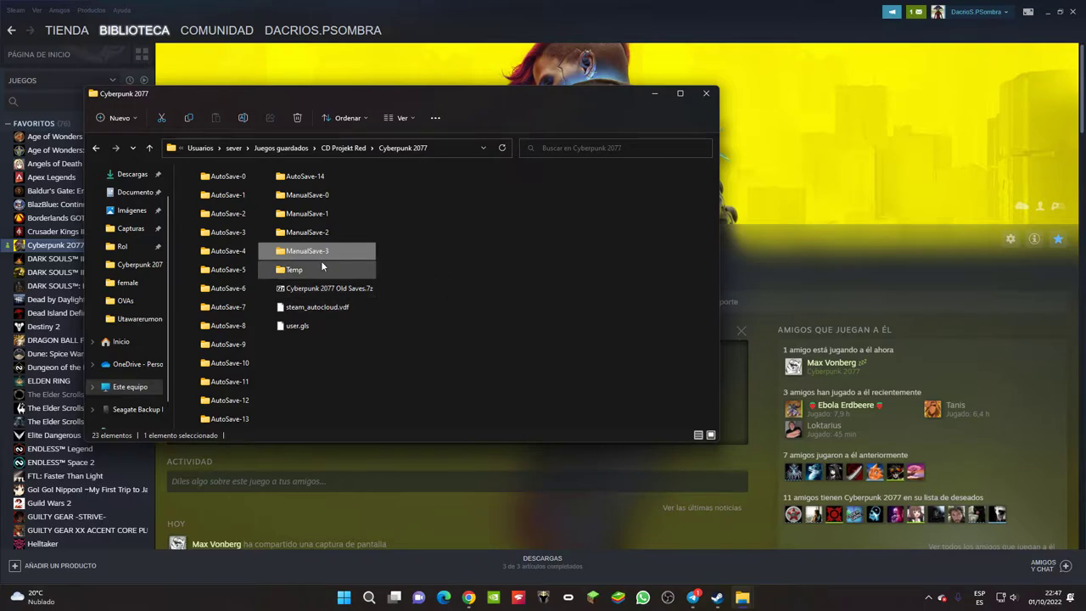
{"action": "left_click", "coordinate": [465, 9]}
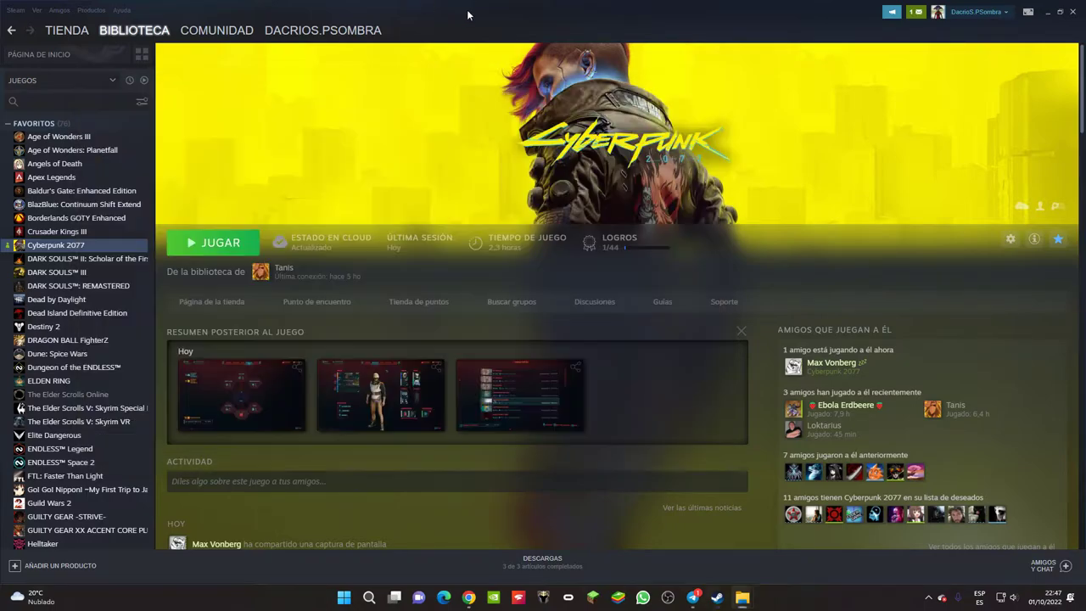
{"action": "left_click", "coordinate": [225, 247]}
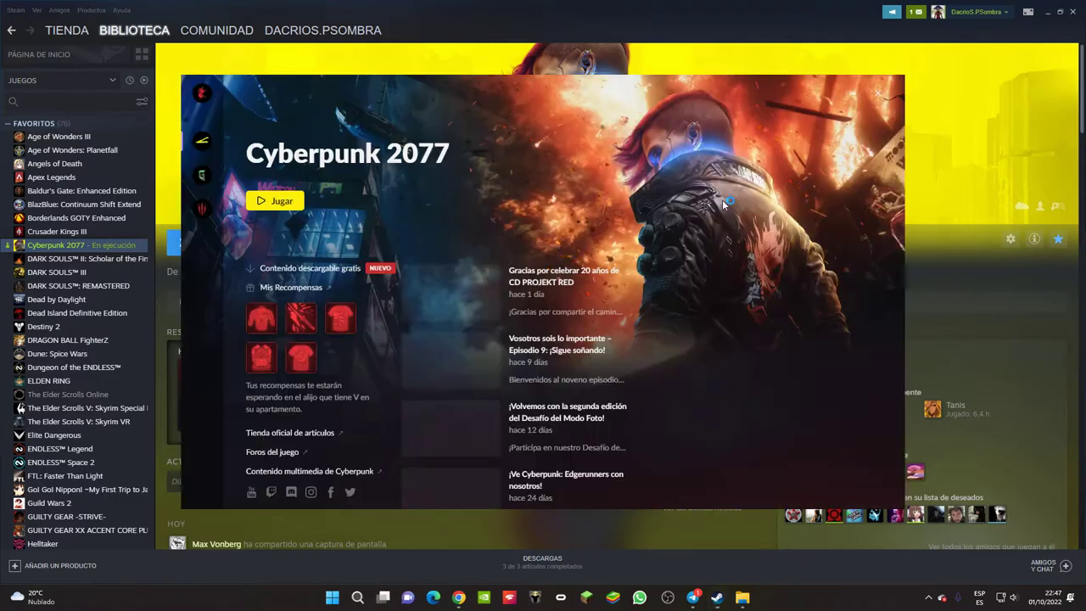
{"action": "left_click", "coordinate": [265, 200]}
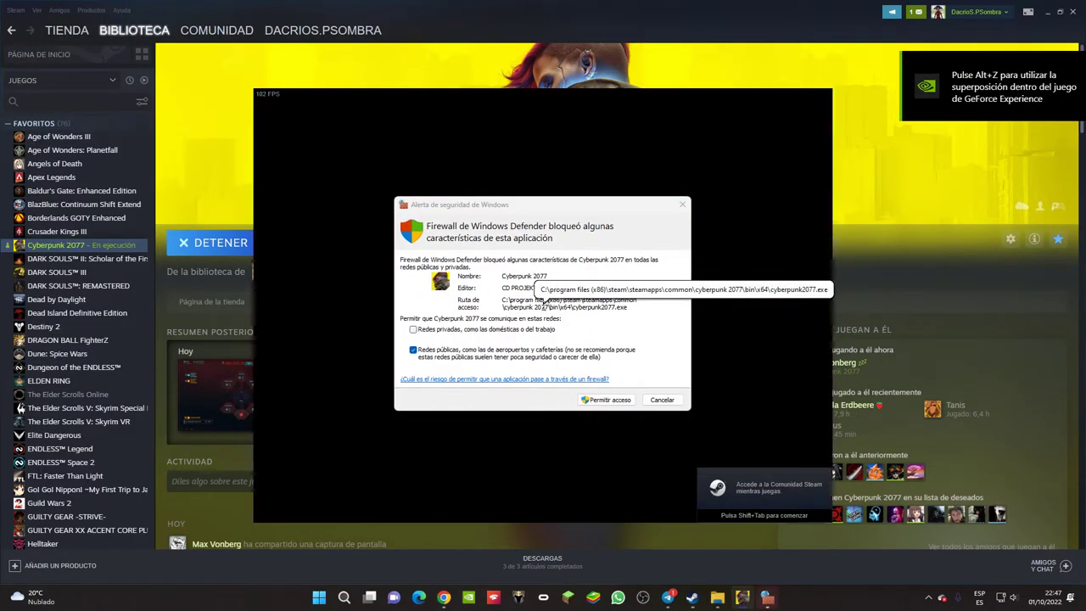
{"action": "key", "text": "alt+Tab"}
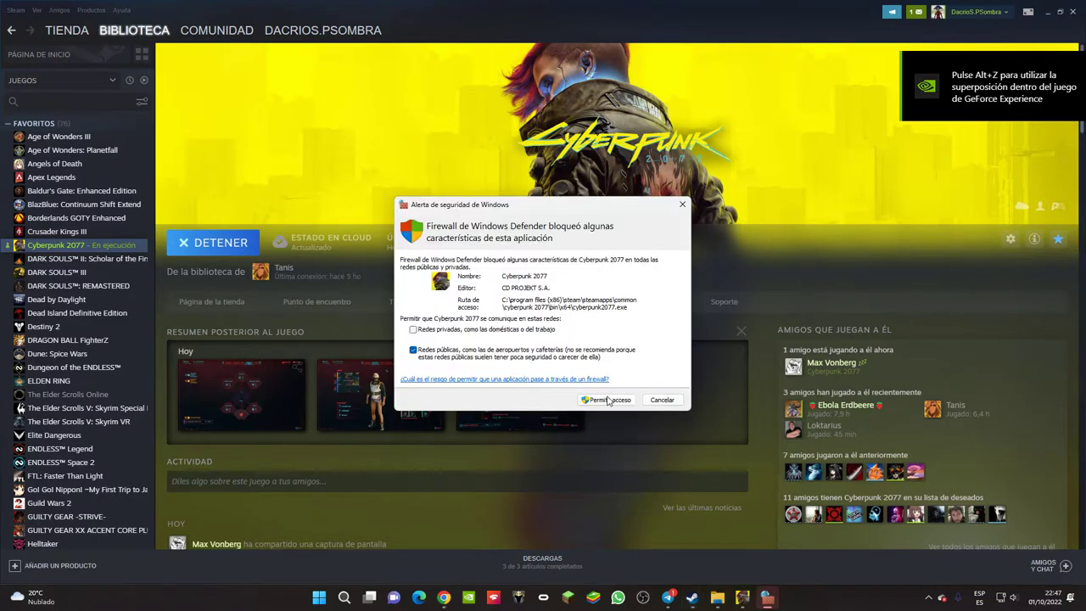
{"action": "left_click", "coordinate": [608, 401]}
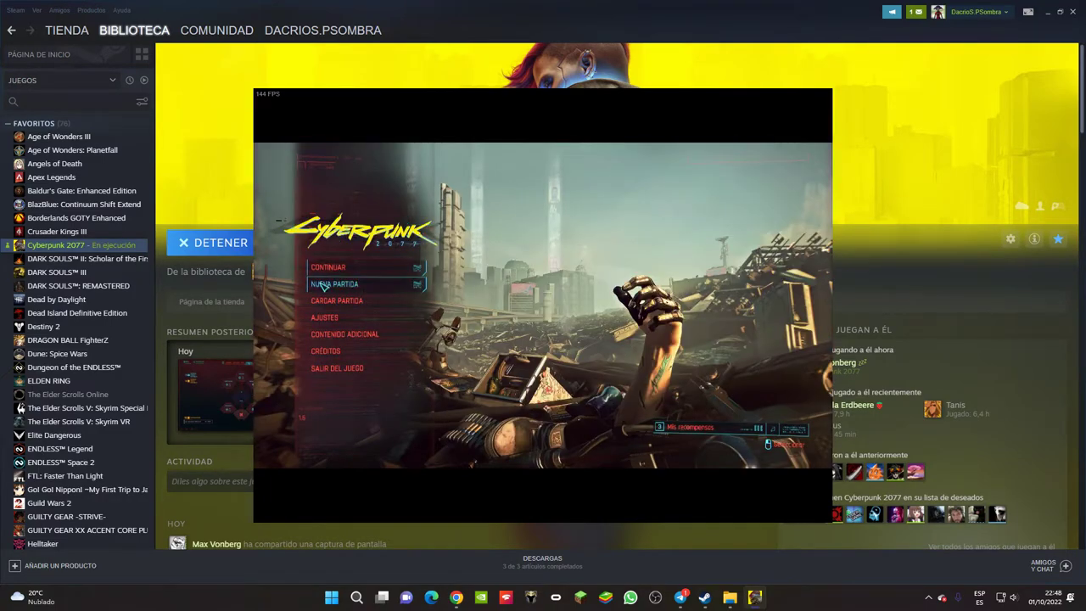
Examine the whole list of saved games in Cyberpunk 2077's Cargar partida screen.
{"action": "left_click", "coordinate": [338, 303]}
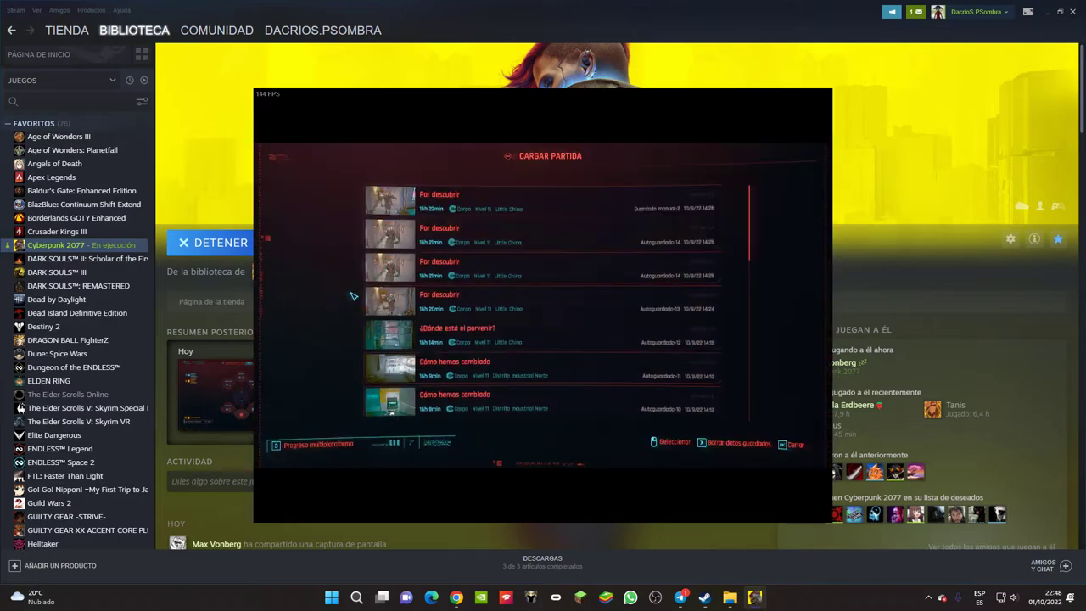
{"action": "scroll", "coordinate": [526, 280], "scroll_direction": "down", "scroll_amount": 3}
{"action": "scroll", "coordinate": [532, 335], "scroll_direction": "down", "scroll_amount": 8}
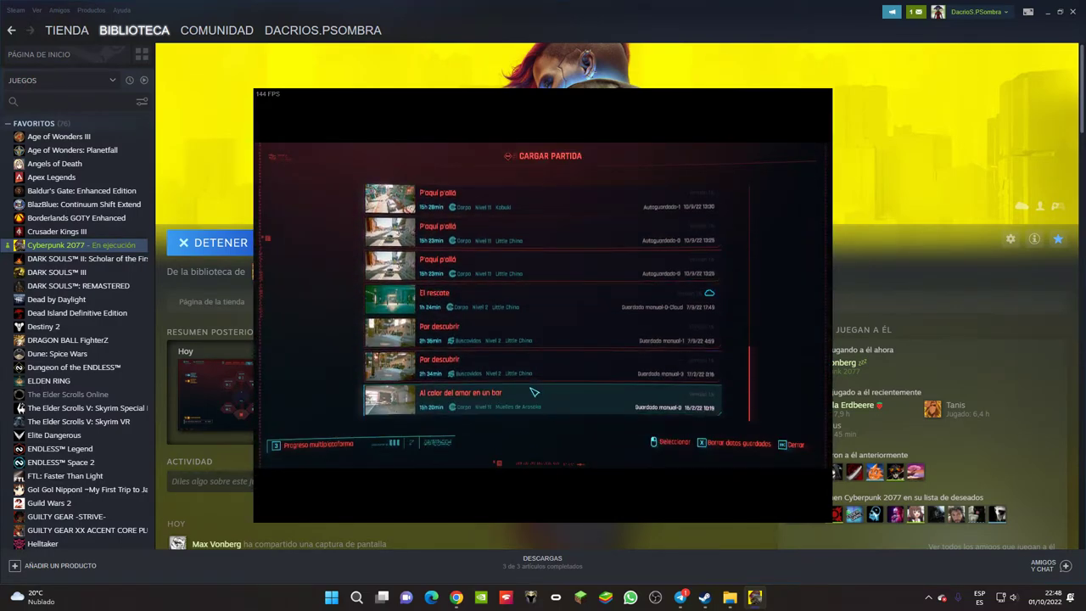
{"action": "scroll", "coordinate": [534, 392], "scroll_direction": "up", "scroll_amount": 5}
{"action": "mouse_move", "coordinate": [314, 444]}
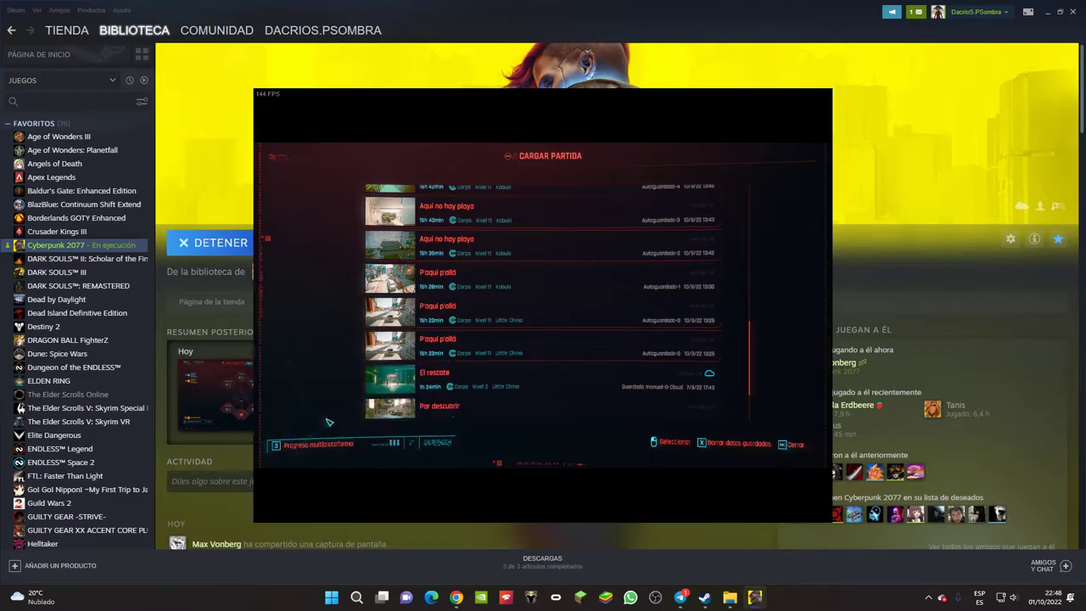
{"action": "scroll", "coordinate": [500, 360], "scroll_direction": "up", "scroll_amount": 10}
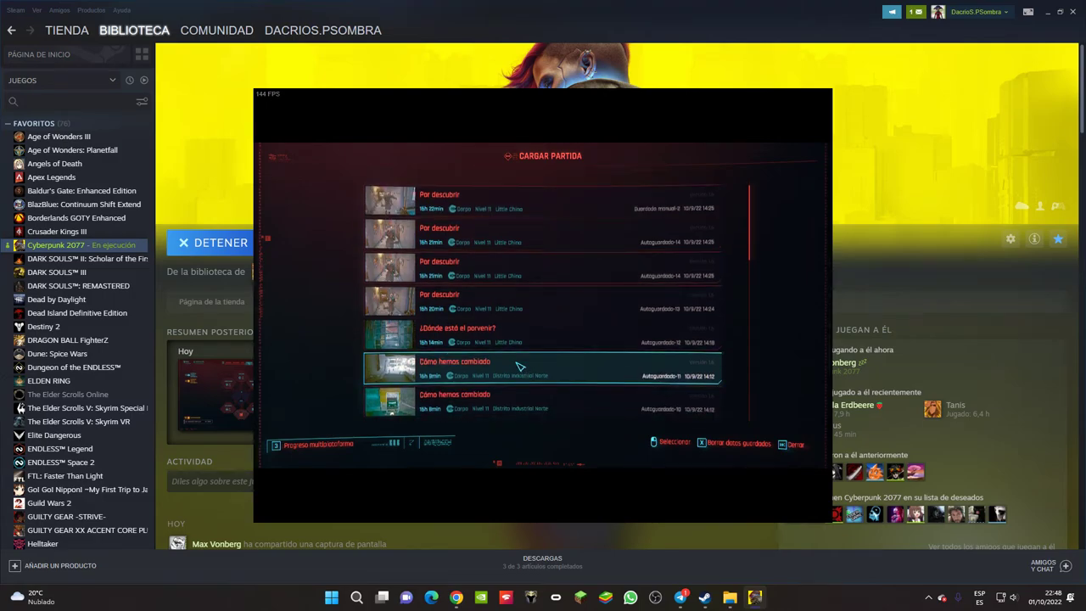
{"action": "scroll", "coordinate": [520, 365], "scroll_direction": "down", "scroll_amount": 10}
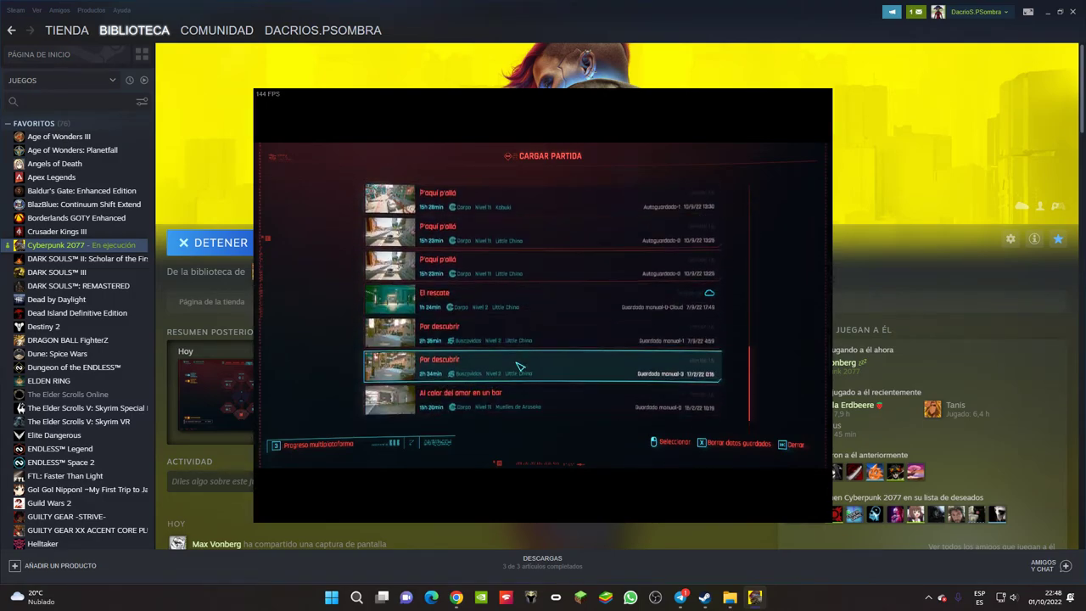
{"action": "scroll", "coordinate": [441, 314], "scroll_direction": "up", "scroll_amount": 3}
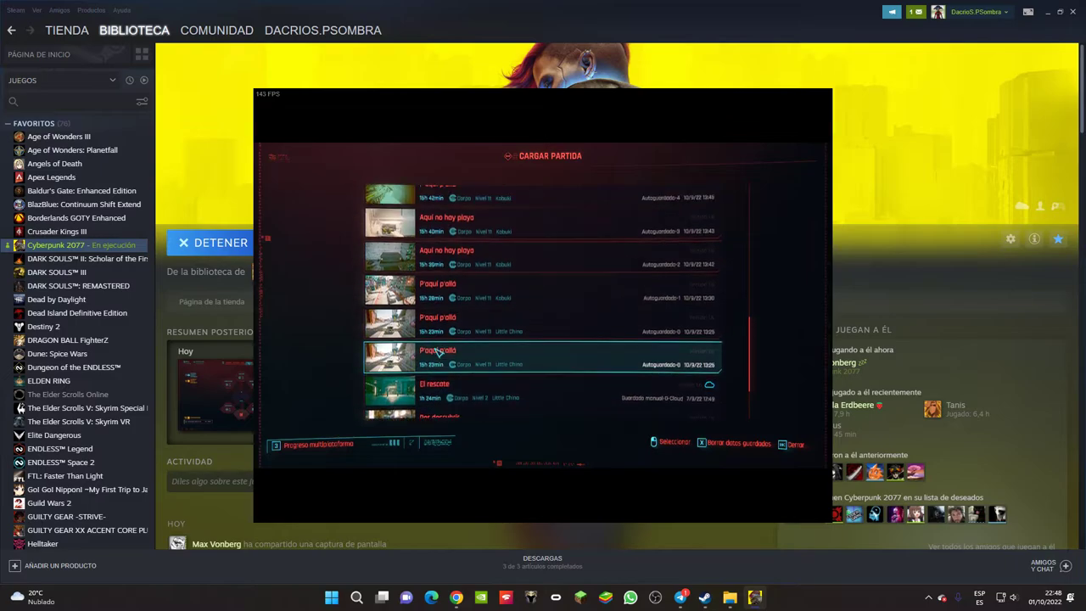
{"action": "scroll", "coordinate": [443, 307], "scroll_direction": "up", "scroll_amount": 9}
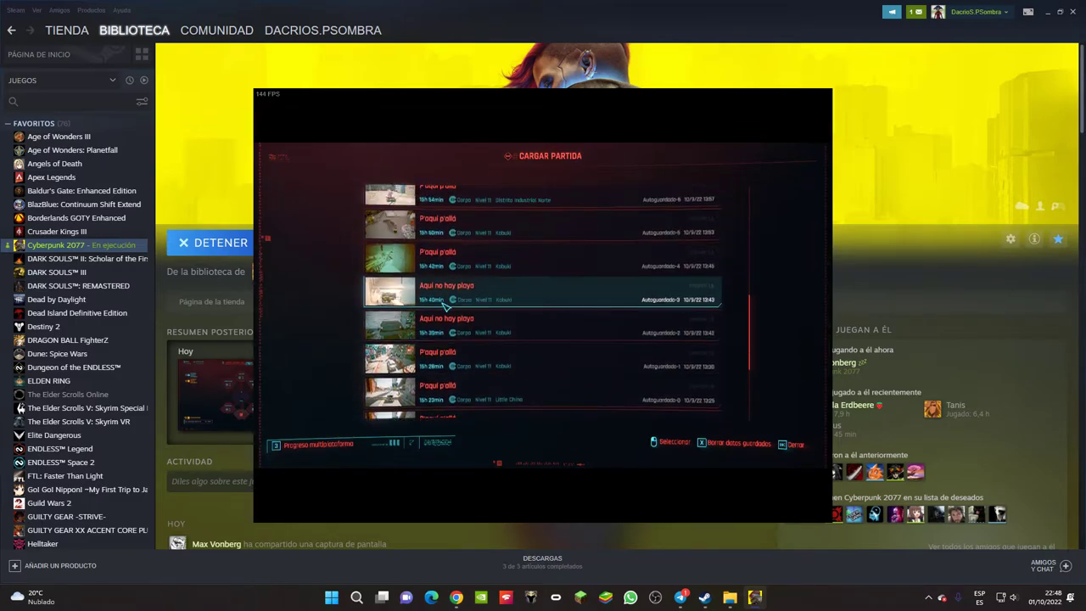
{"action": "scroll", "coordinate": [445, 305], "scroll_direction": "up", "scroll_amount": 3}
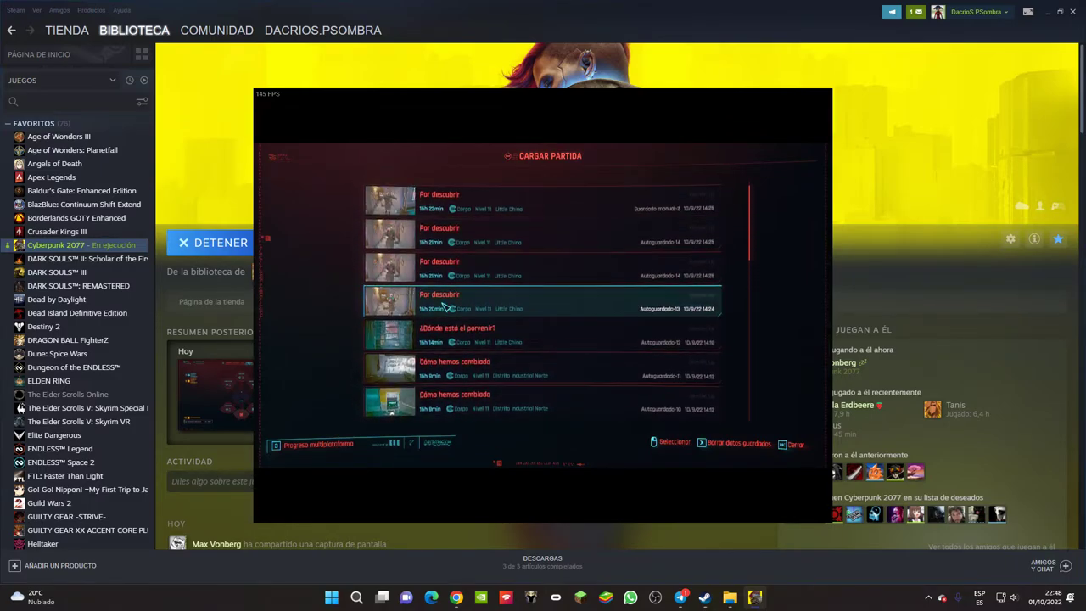
{"action": "scroll", "coordinate": [443, 307], "scroll_direction": "down", "scroll_amount": 15}
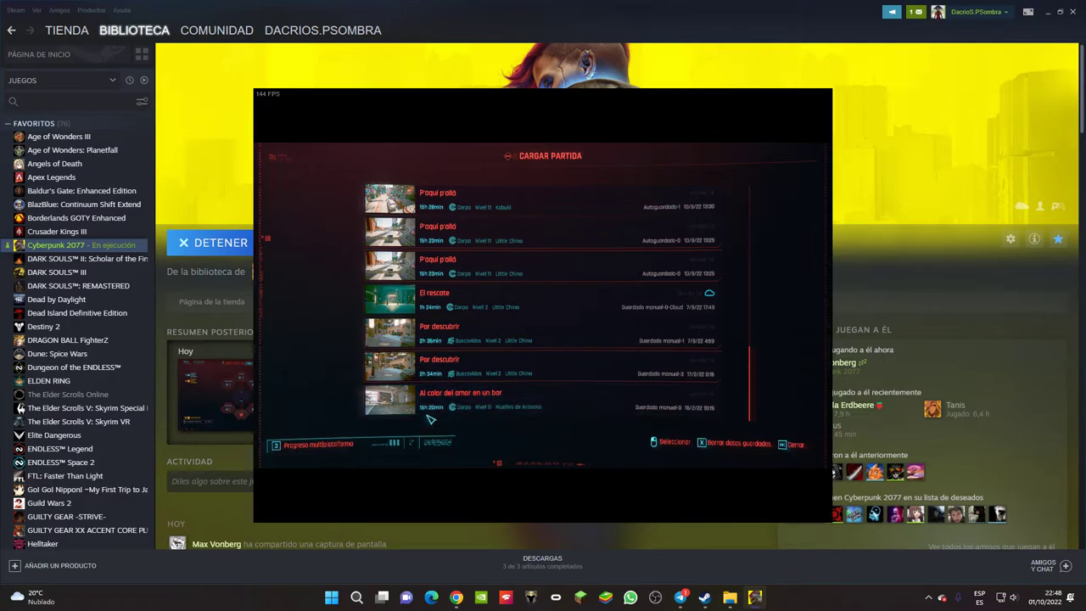
{"action": "scroll", "coordinate": [510, 414], "scroll_direction": "up", "scroll_amount": 10}
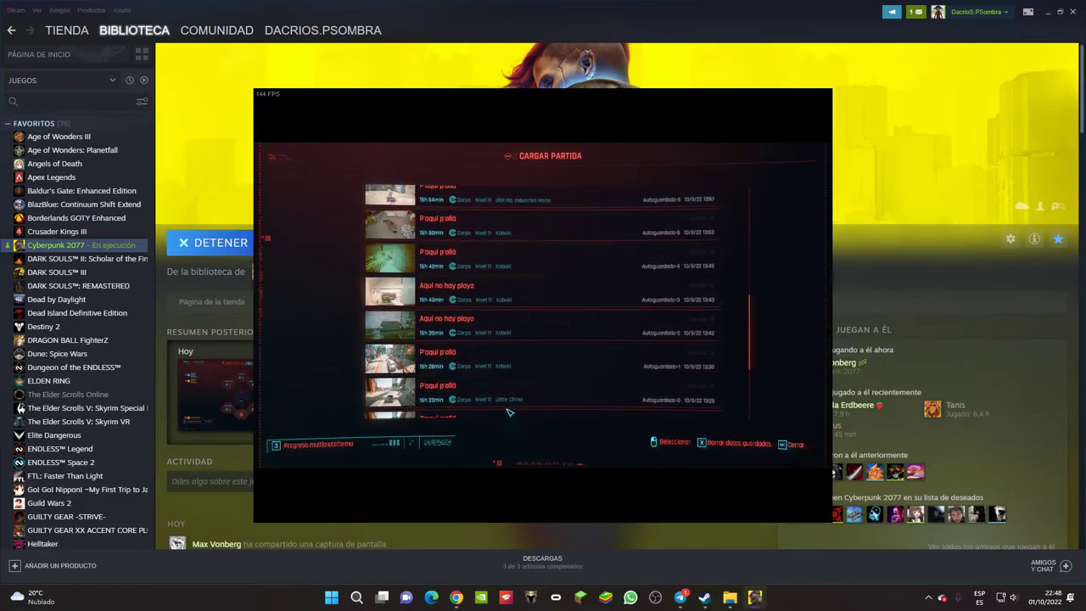
{"action": "scroll", "coordinate": [503, 404], "scroll_direction": "down", "scroll_amount": 10}
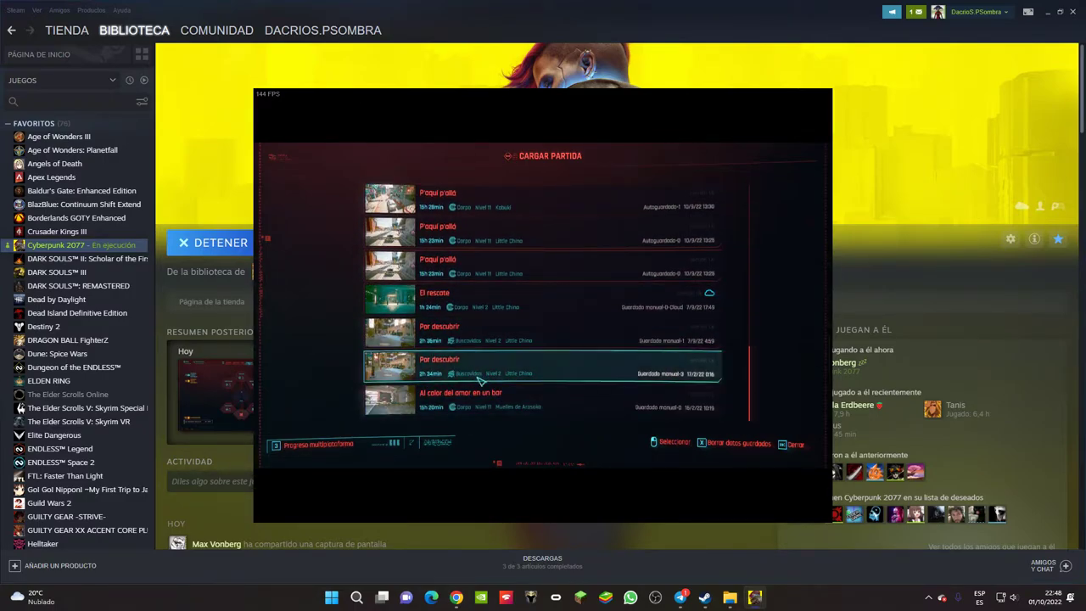
Load the level 2 Buscavidas save Guardado manual-3, continue into the game and open the pause menu.
{"action": "left_click", "coordinate": [482, 374]}
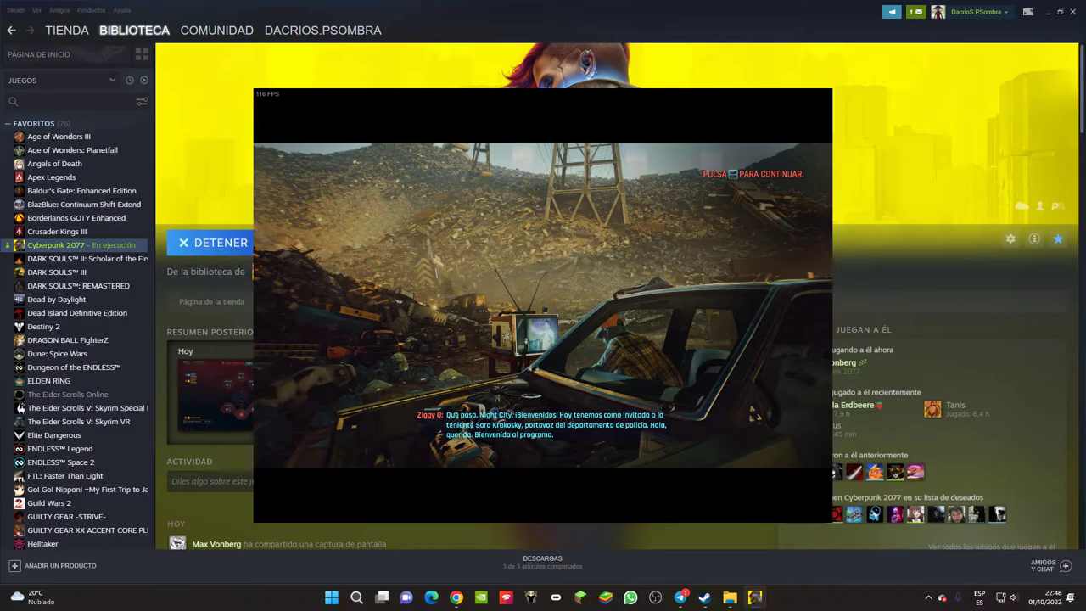
{"action": "key", "text": "space"}
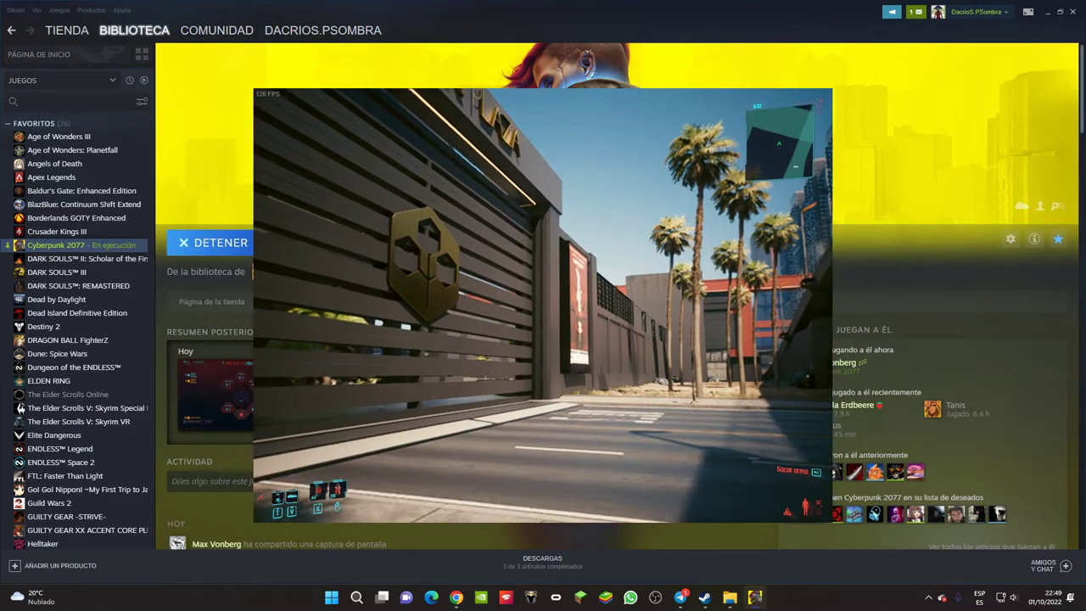
{"action": "key", "text": "Escape"}
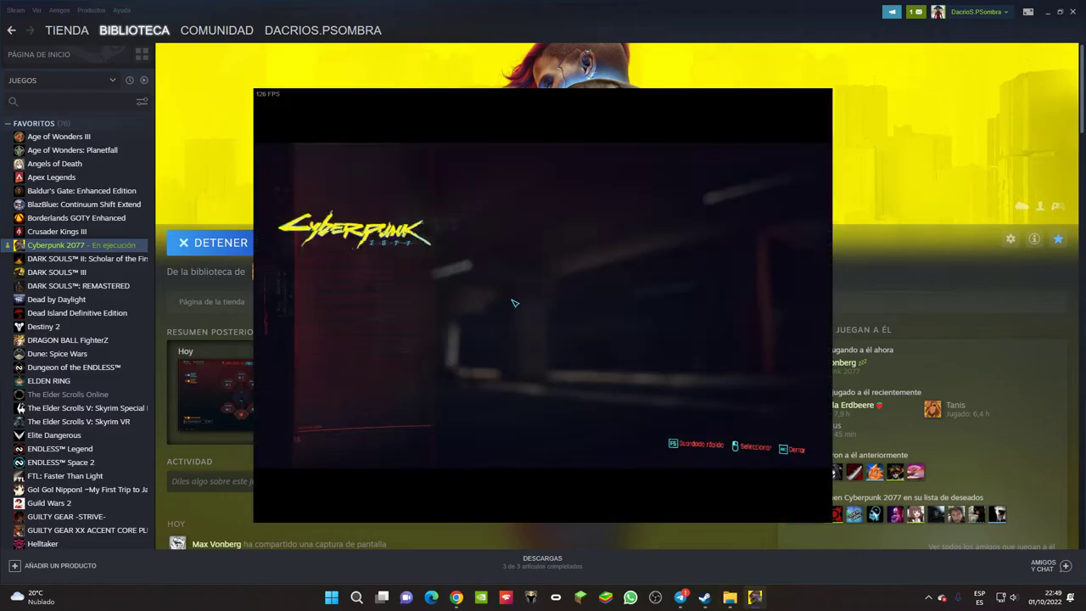
Examine the game's sound, graphics, gameplay and video settings, then return to the pause menu.
{"action": "left_click", "coordinate": [357, 322]}
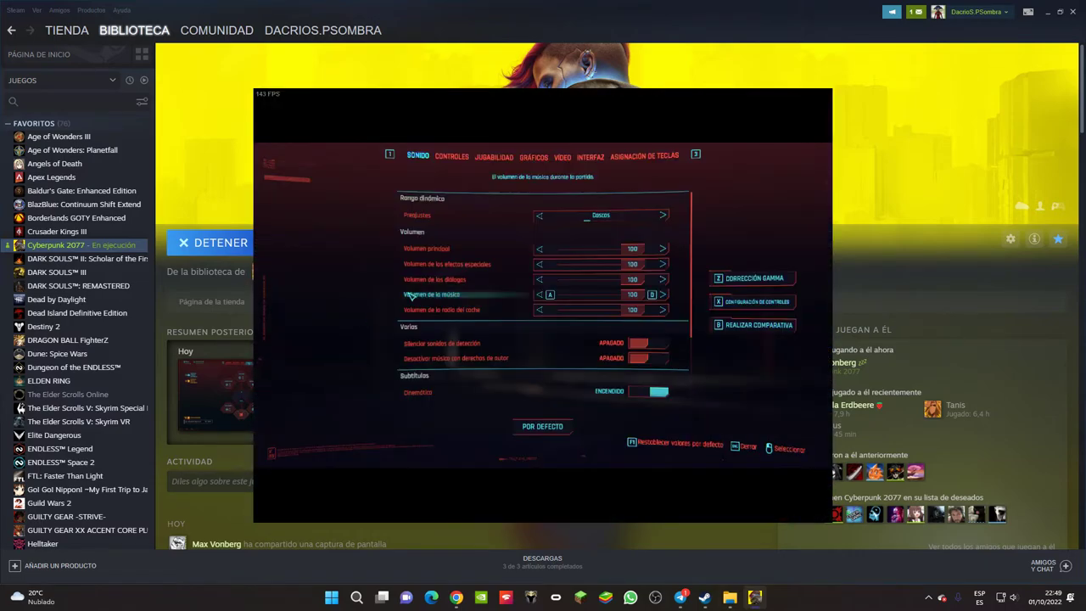
{"action": "scroll", "coordinate": [632, 294], "scroll_direction": "down", "scroll_amount": 3}
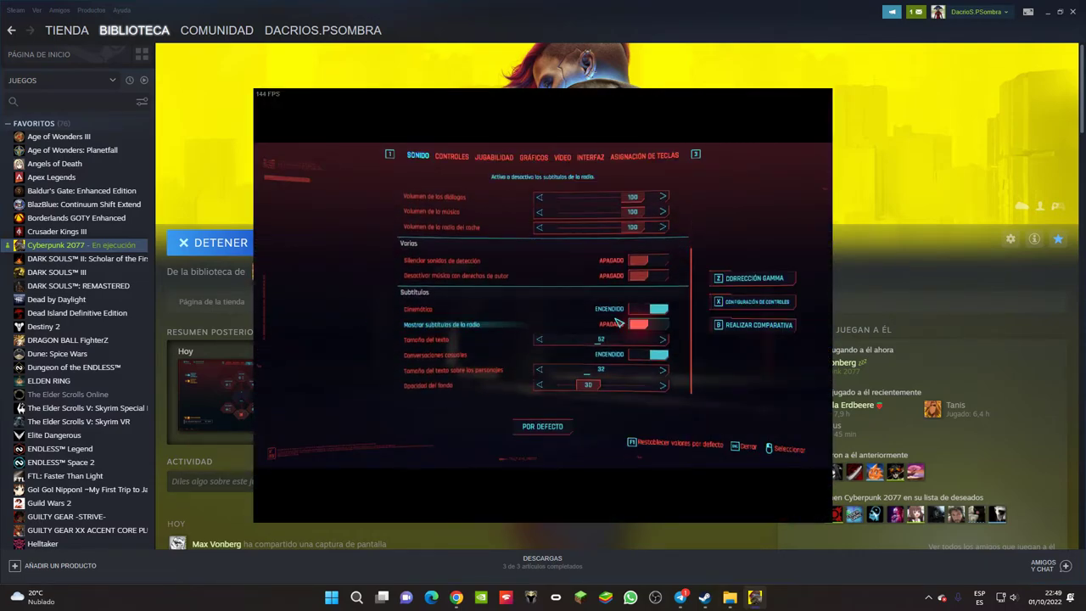
{"action": "scroll", "coordinate": [589, 318], "scroll_direction": "up", "scroll_amount": 3}
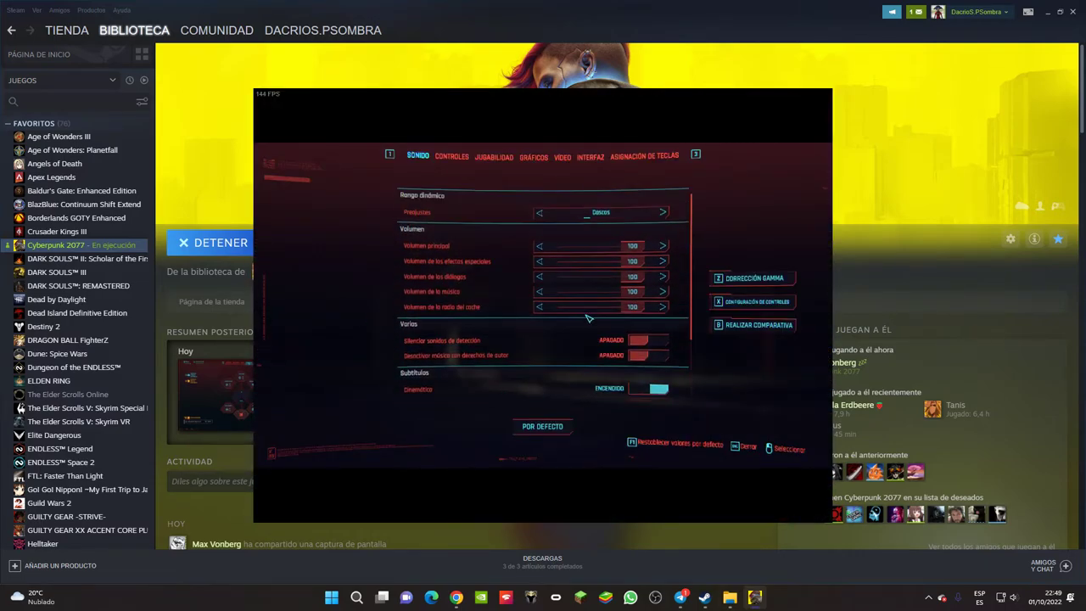
{"action": "left_click", "coordinate": [535, 157]}
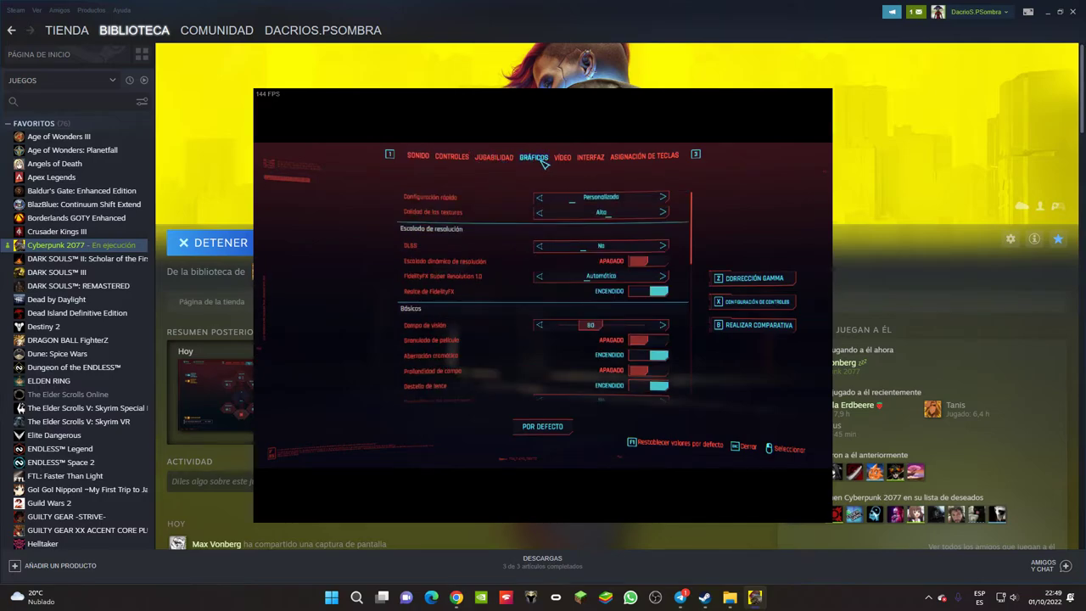
{"action": "left_click", "coordinate": [495, 159]}
{"action": "left_click", "coordinate": [564, 160]}
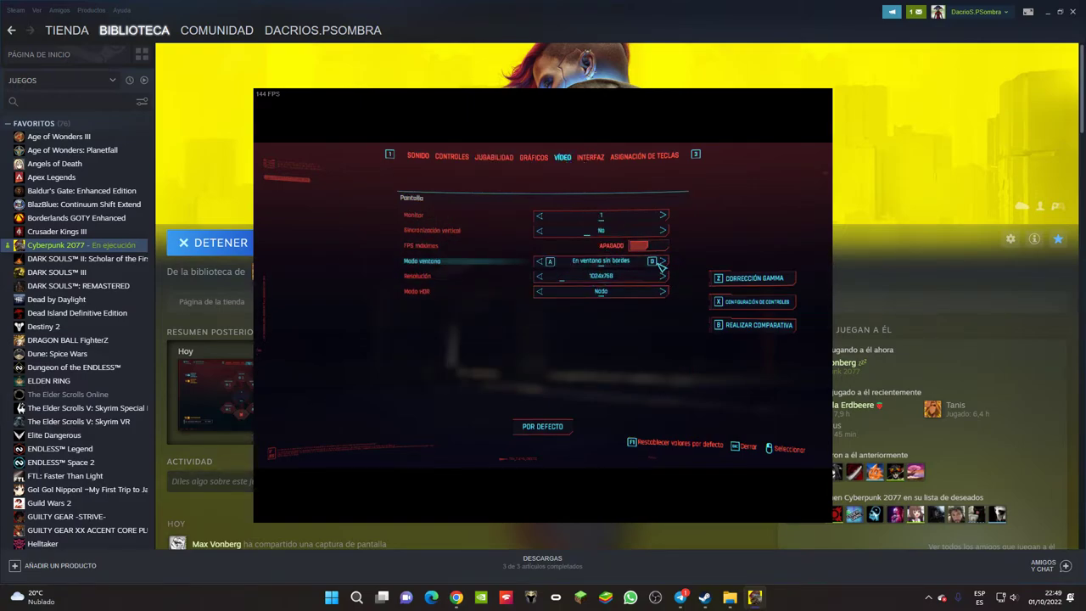
{"action": "key", "text": "Escape"}
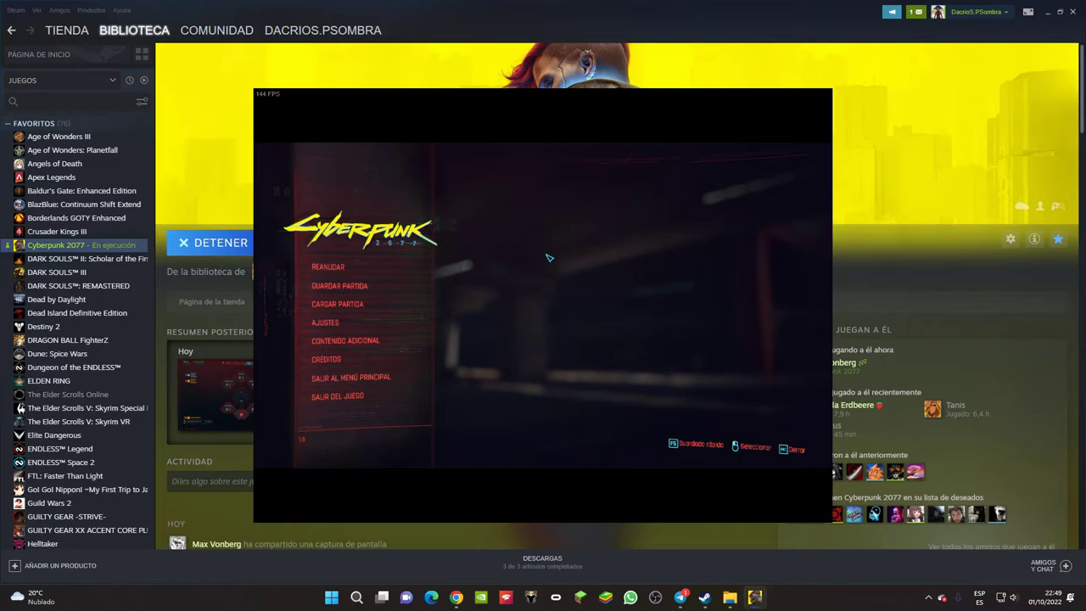
Quit Cyberpunk 2077, confirming the exit, and switch to the GAME_SAVE folder in File Explorer.
{"action": "left_click", "coordinate": [367, 398]}
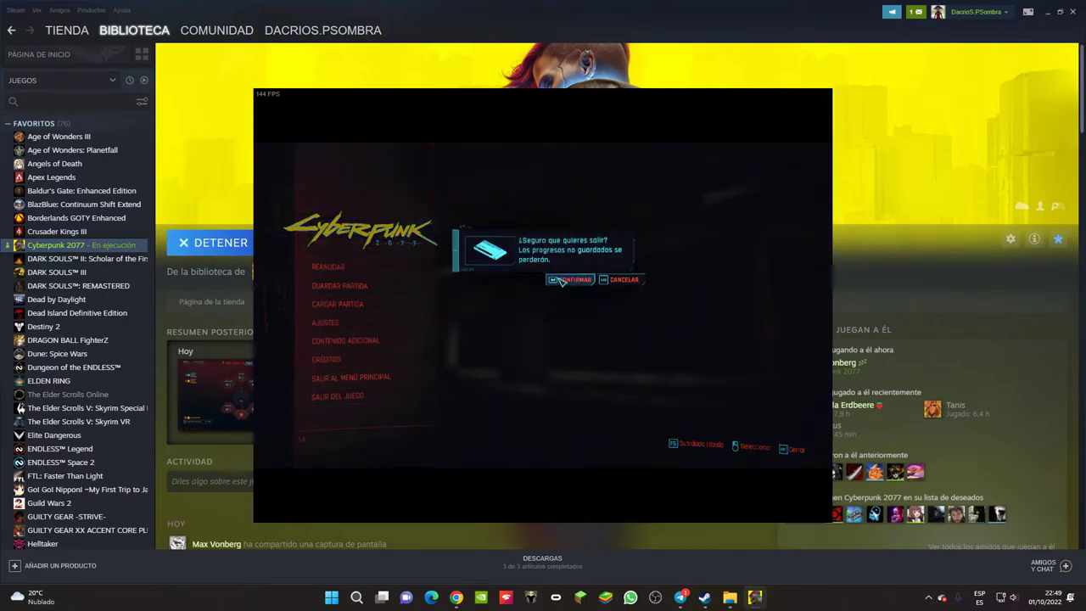
{"action": "left_click", "coordinate": [568, 284]}
{"action": "mouse_move", "coordinate": [751, 603]}
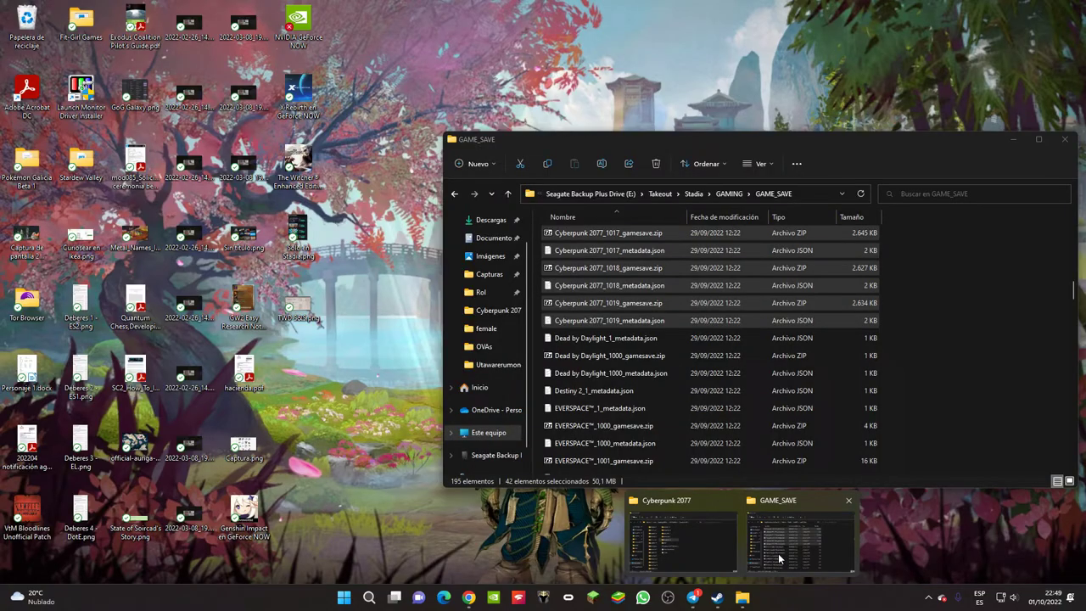
{"action": "left_click", "coordinate": [778, 553]}
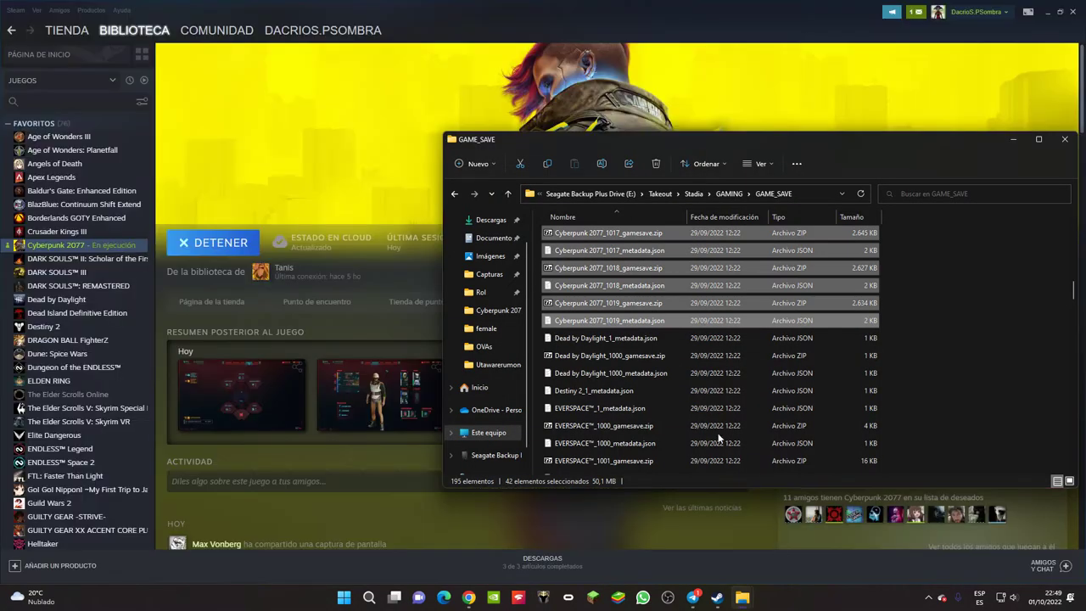
Examine the exported Dead by Daylight, Bloodstained: Ritual of the Night and Borderlands 3 save files in GAME_SAVE.
{"action": "left_click", "coordinate": [628, 373]}
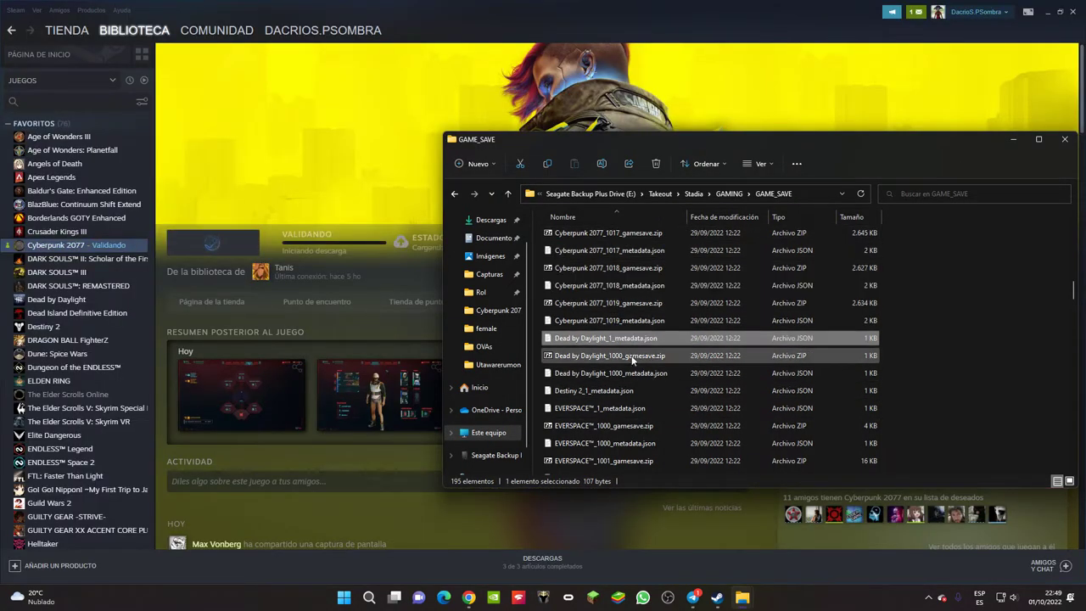
{"action": "left_click", "coordinate": [632, 343], "text": "shift"}
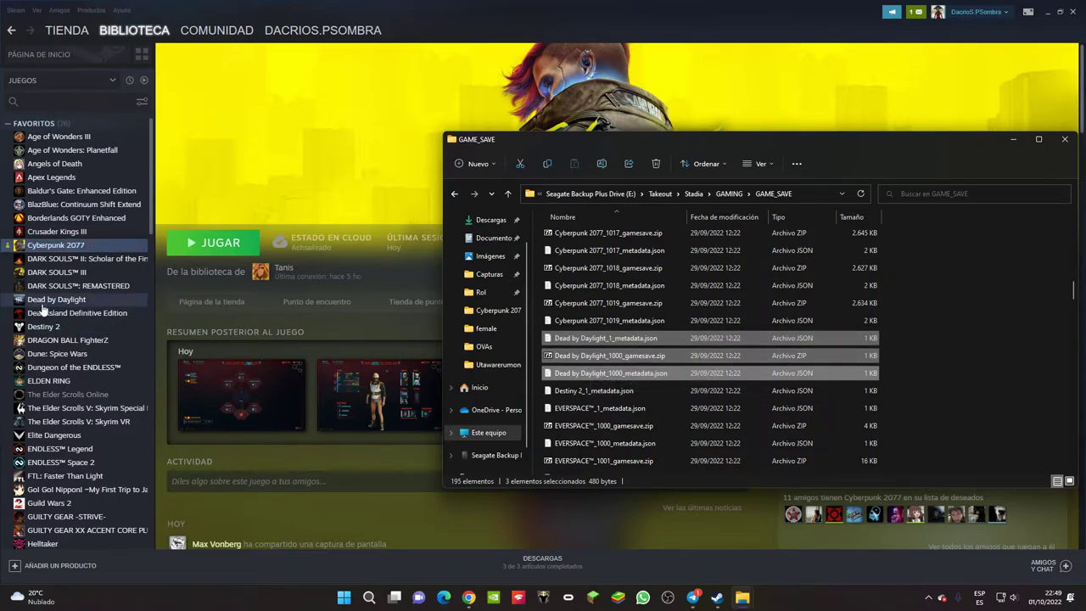
{"action": "scroll", "coordinate": [660, 354], "scroll_direction": "up", "scroll_amount": 10}
{"action": "scroll", "coordinate": [660, 353], "scroll_direction": "down", "scroll_amount": 10}
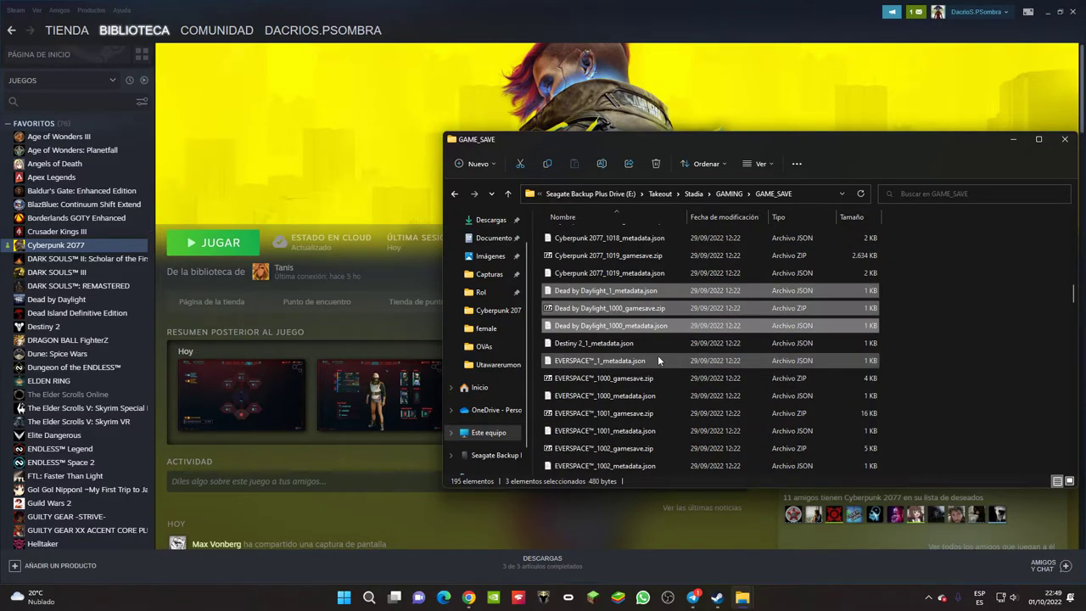
{"action": "scroll", "coordinate": [601, 340], "scroll_direction": "up", "scroll_amount": 13}
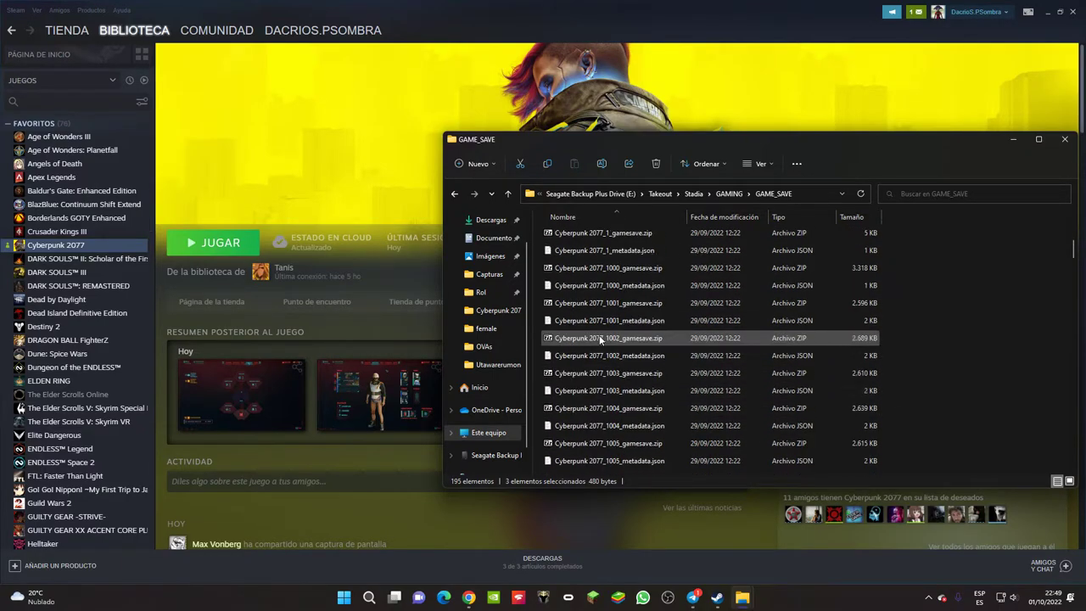
{"action": "scroll", "coordinate": [601, 339], "scroll_direction": "up", "scroll_amount": 5}
{"action": "left_click", "coordinate": [594, 239]}
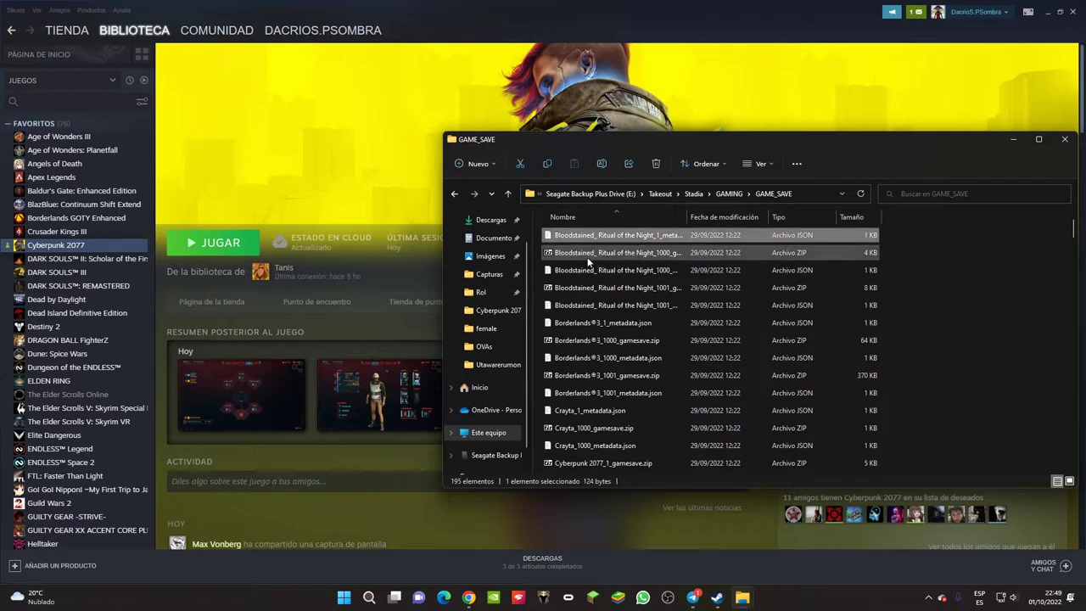
{"action": "left_click", "coordinate": [590, 253]}
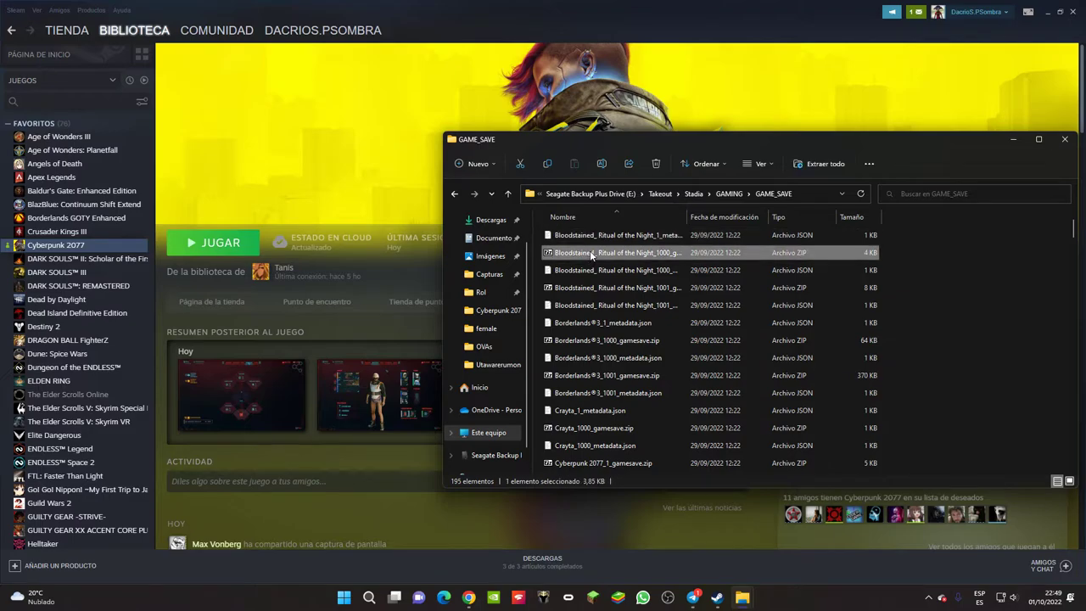
{"action": "left_click", "coordinate": [609, 339]}
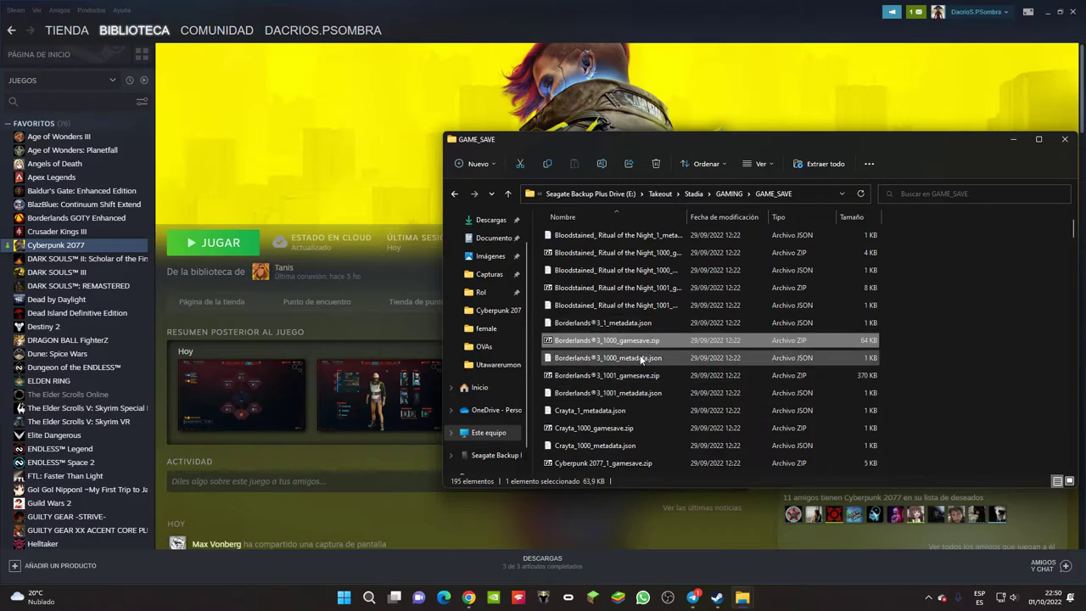
Examine the Crayta save files, the Destiny 2 metadata file and the EVERSPACE files in the GAME_SAVE folder.
{"action": "scroll", "coordinate": [641, 353], "scroll_direction": "down", "scroll_amount": 2}
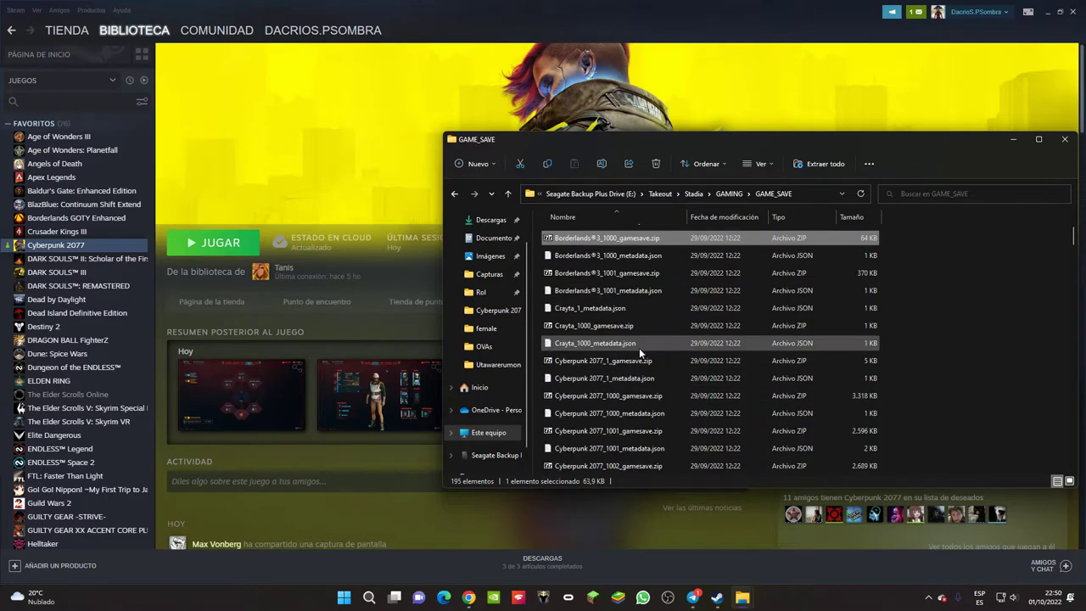
{"action": "left_click", "coordinate": [618, 311]}
{"action": "left_click", "coordinate": [604, 343], "text": "shift"}
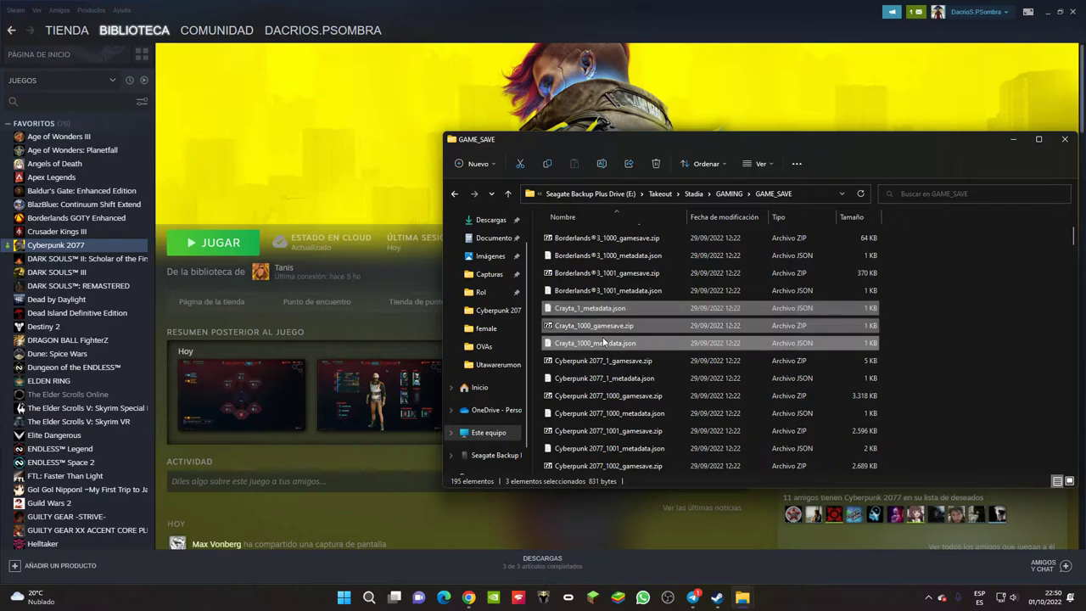
{"action": "scroll", "coordinate": [672, 358], "scroll_direction": "down", "scroll_amount": 13}
{"action": "scroll", "coordinate": [672, 355], "scroll_direction": "down", "scroll_amount": 3}
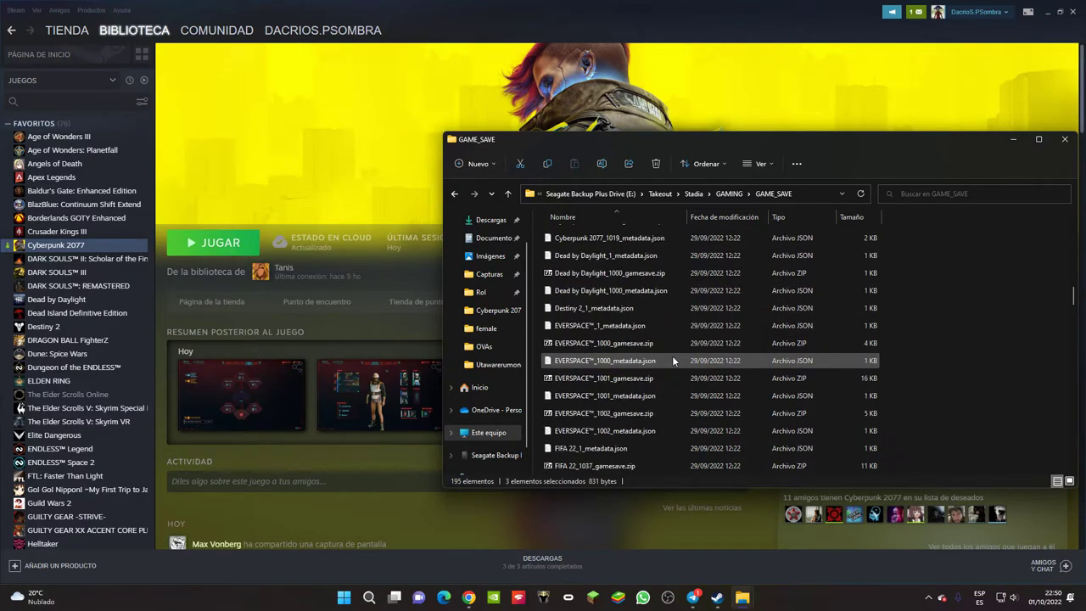
{"action": "left_click", "coordinate": [623, 310]}
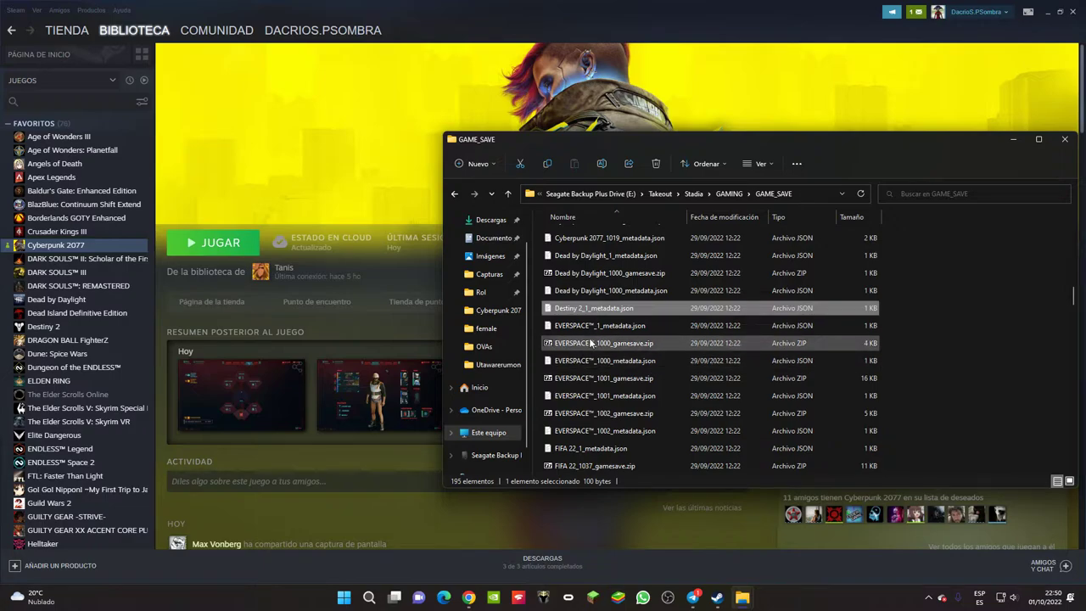
{"action": "left_click", "coordinate": [596, 329]}
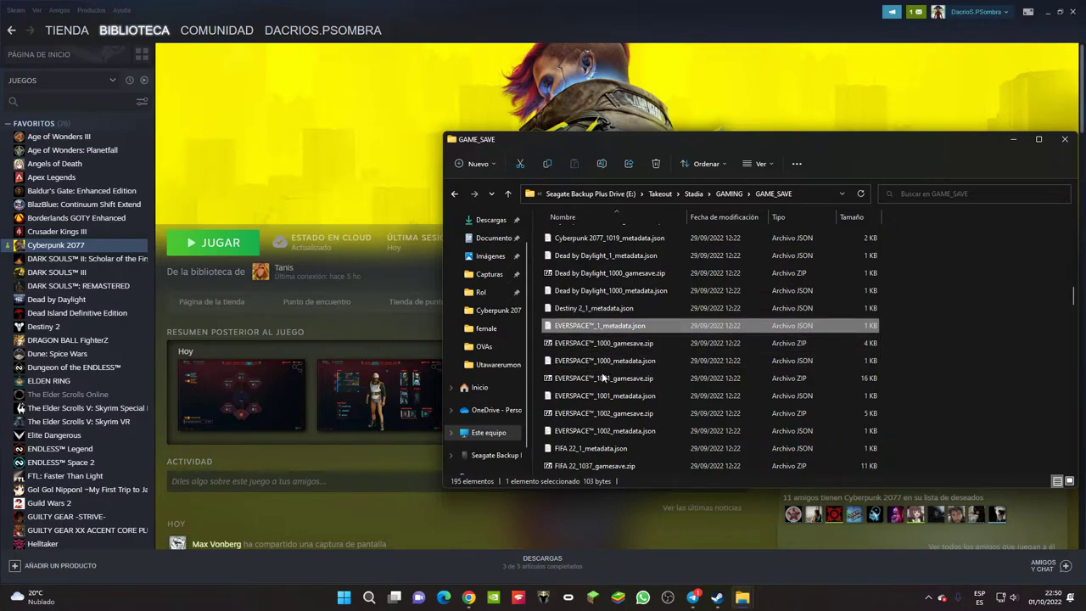
{"action": "mouse_move", "coordinate": [89, 43]}
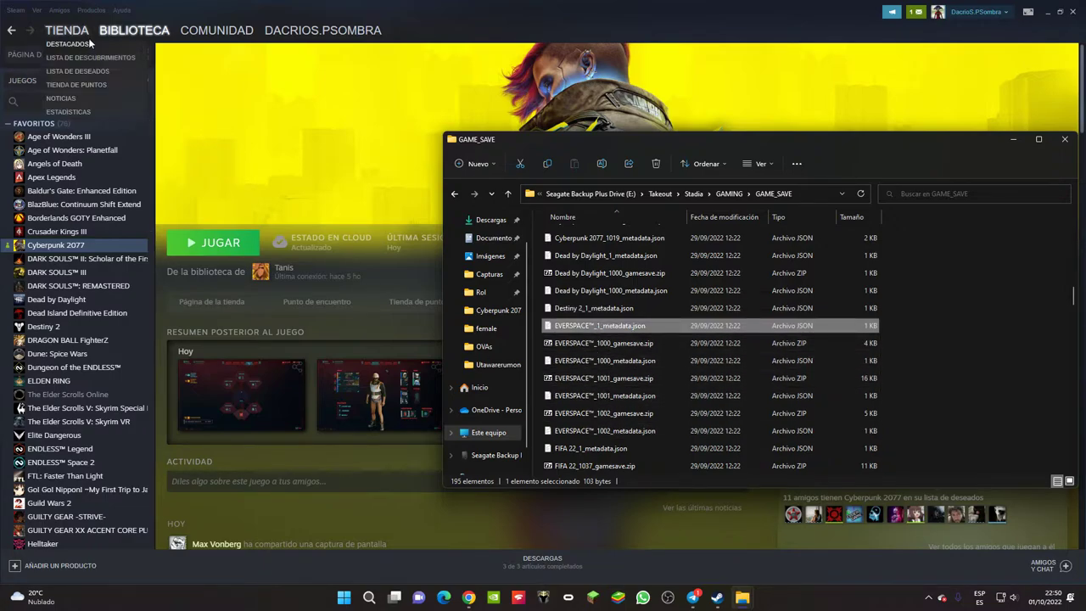
Examine the FIFA 22 and GRID save and metadata files, selecting each game's group of files.
{"action": "scroll", "coordinate": [685, 318], "scroll_direction": "down", "scroll_amount": 3}
{"action": "left_click", "coordinate": [611, 290]}
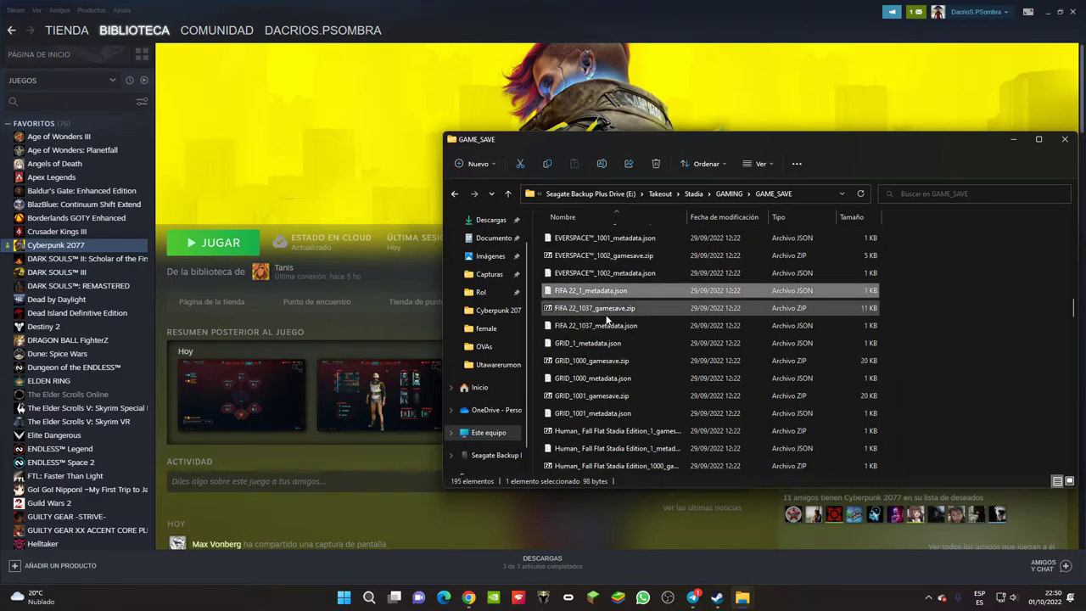
{"action": "left_click", "coordinate": [651, 323], "text": "shift"}
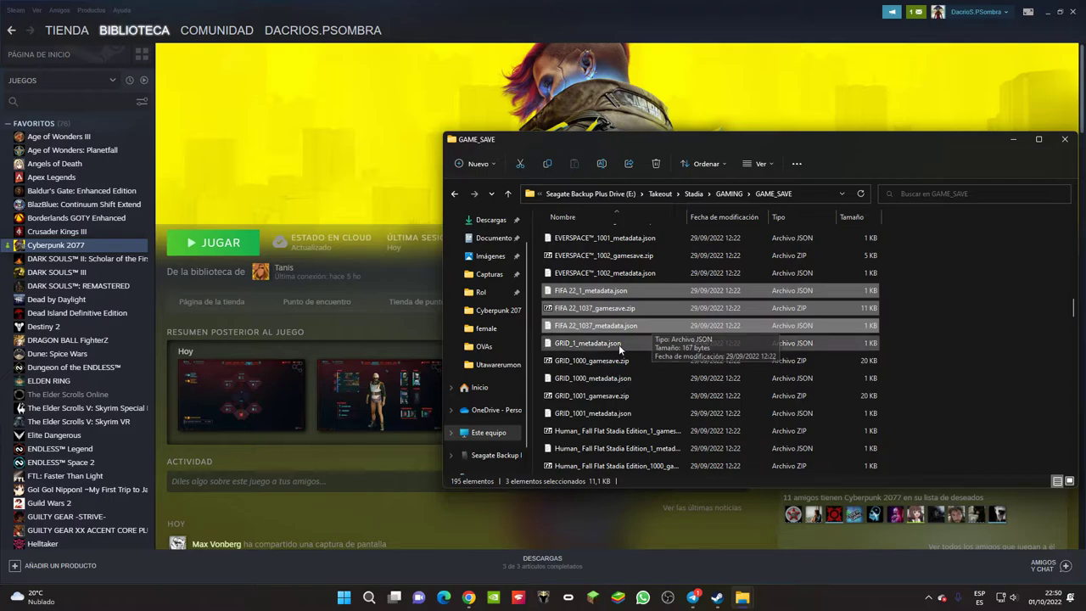
{"action": "left_click", "coordinate": [622, 345]}
{"action": "scroll", "coordinate": [624, 350], "scroll_direction": "down", "scroll_amount": 2}
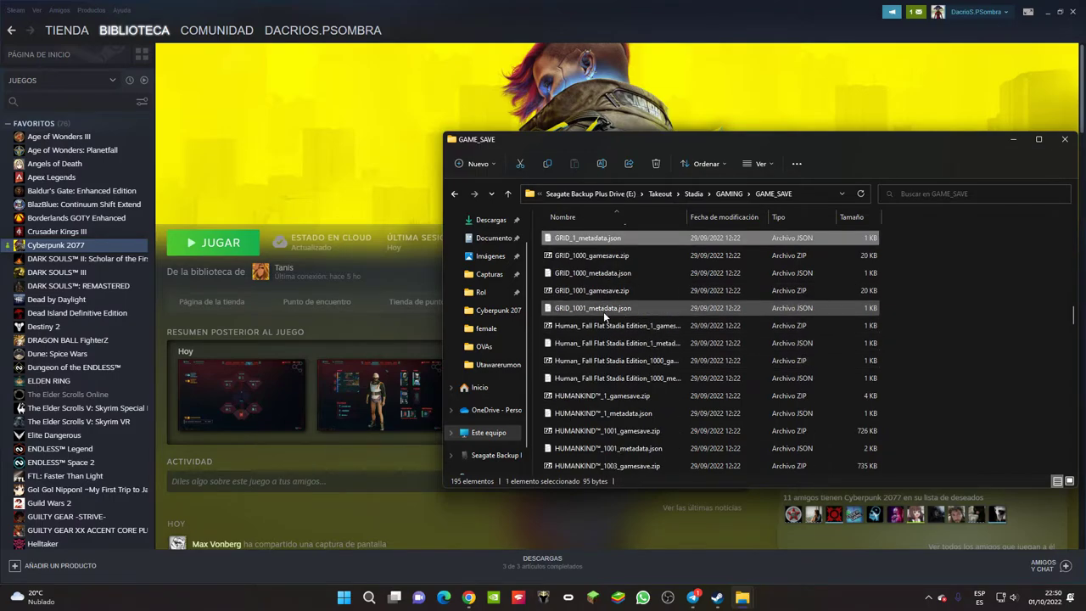
{"action": "left_click", "coordinate": [603, 309], "text": "shift"}
Examine the Human Fall Flat Stadia Edition and HUMANKIND save files, selecting each game's full set.
{"action": "left_click", "coordinate": [659, 331]}
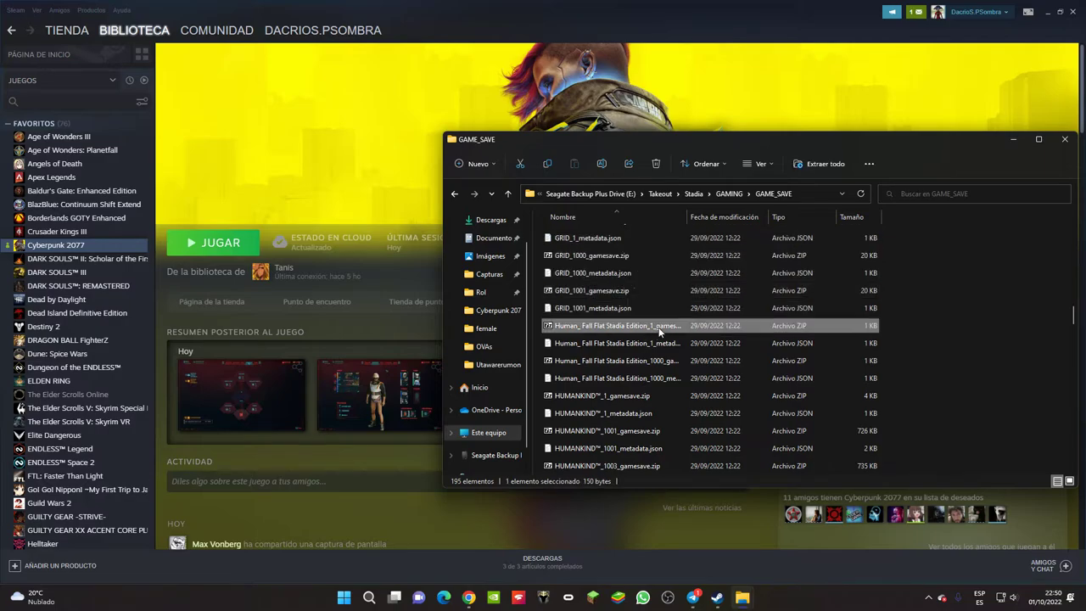
{"action": "left_click", "coordinate": [629, 379], "text": "shift"}
{"action": "scroll", "coordinate": [629, 379], "scroll_direction": "down", "scroll_amount": 4}
{"action": "scroll", "coordinate": [629, 379], "scroll_direction": "up", "scroll_amount": 1}
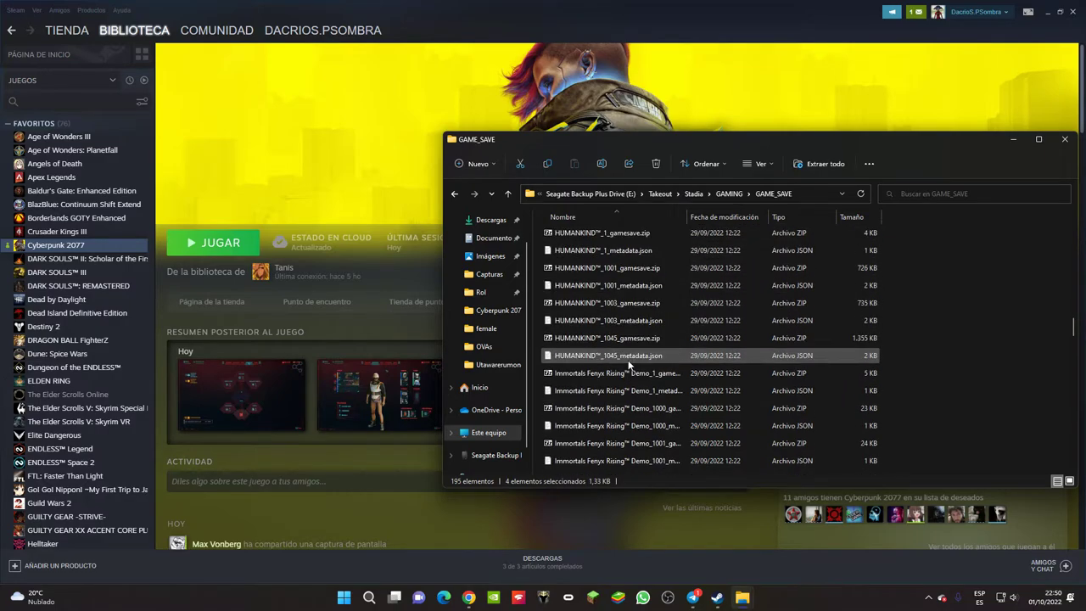
{"action": "left_click", "coordinate": [634, 271]}
{"action": "scroll", "coordinate": [634, 278], "scroll_direction": "up", "scroll_amount": 1}
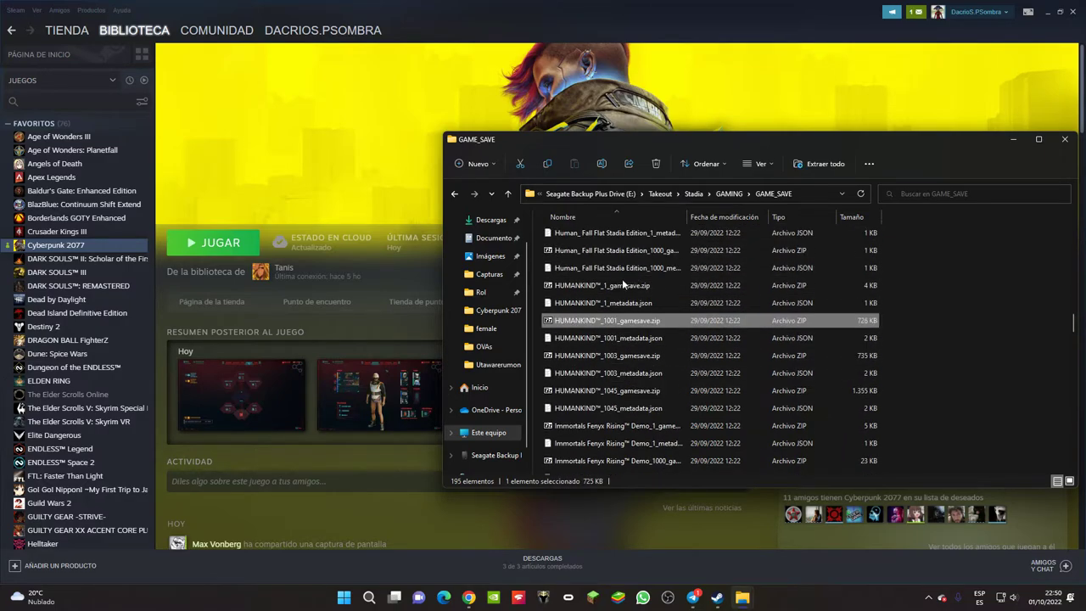
{"action": "left_click", "coordinate": [622, 285]}
{"action": "left_click", "coordinate": [639, 407], "text": "shift"}
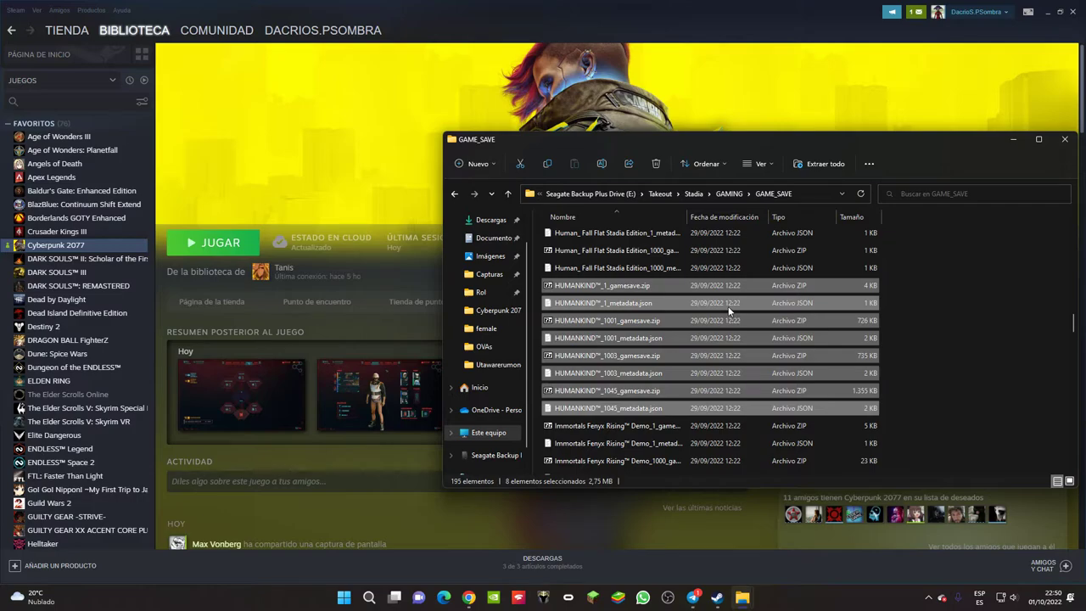
Delete all Immortals Fenyx Rising Demo save and metadata files, from Demo_1 through Demo_1004, from the GAME_SAVE folder.
{"action": "scroll", "coordinate": [728, 311], "scroll_direction": "down", "scroll_amount": 2}
{"action": "scroll", "coordinate": [717, 310], "scroll_direction": "up", "scroll_amount": 1}
{"action": "scroll", "coordinate": [709, 311], "scroll_direction": "down", "scroll_amount": 1}
{"action": "left_click", "coordinate": [644, 326]}
{"action": "scroll", "coordinate": [644, 328], "scroll_direction": "down", "scroll_amount": 5}
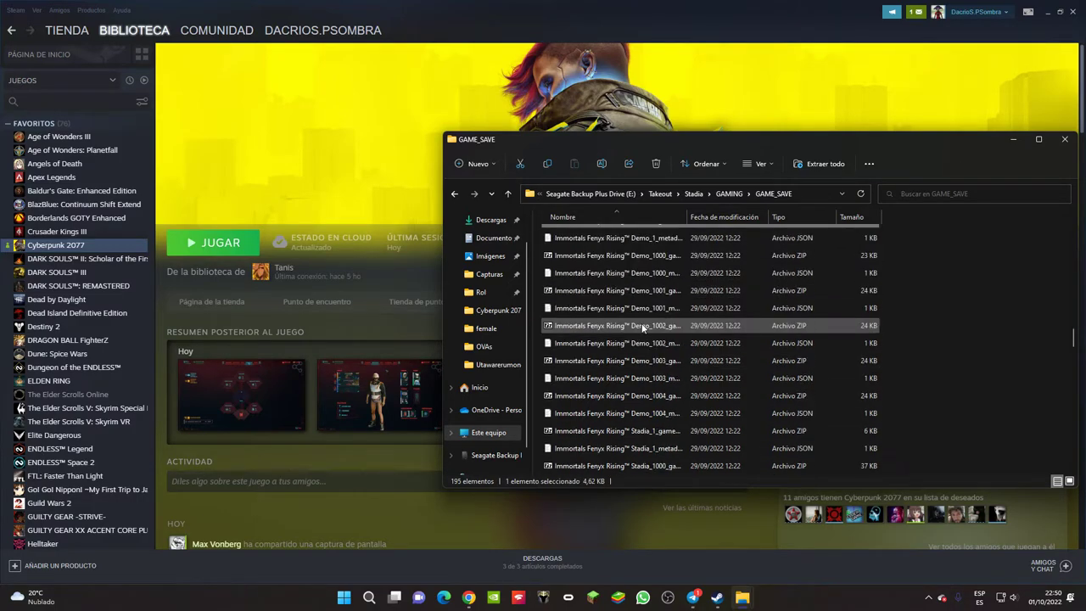
{"action": "scroll", "coordinate": [643, 326], "scroll_direction": "up", "scroll_amount": 3}
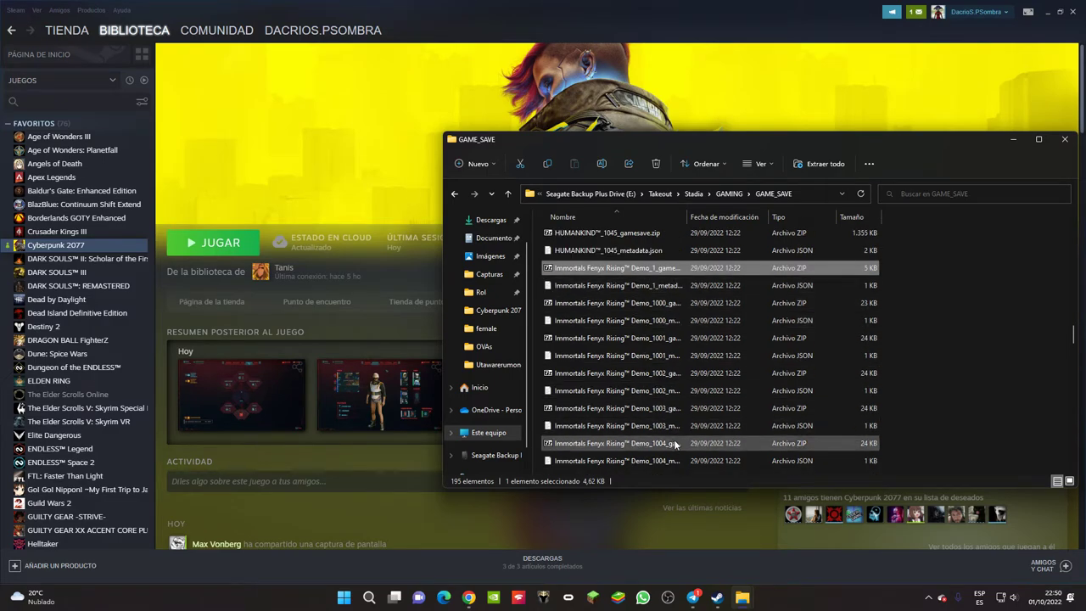
{"action": "left_click", "coordinate": [652, 416], "text": "shift"}
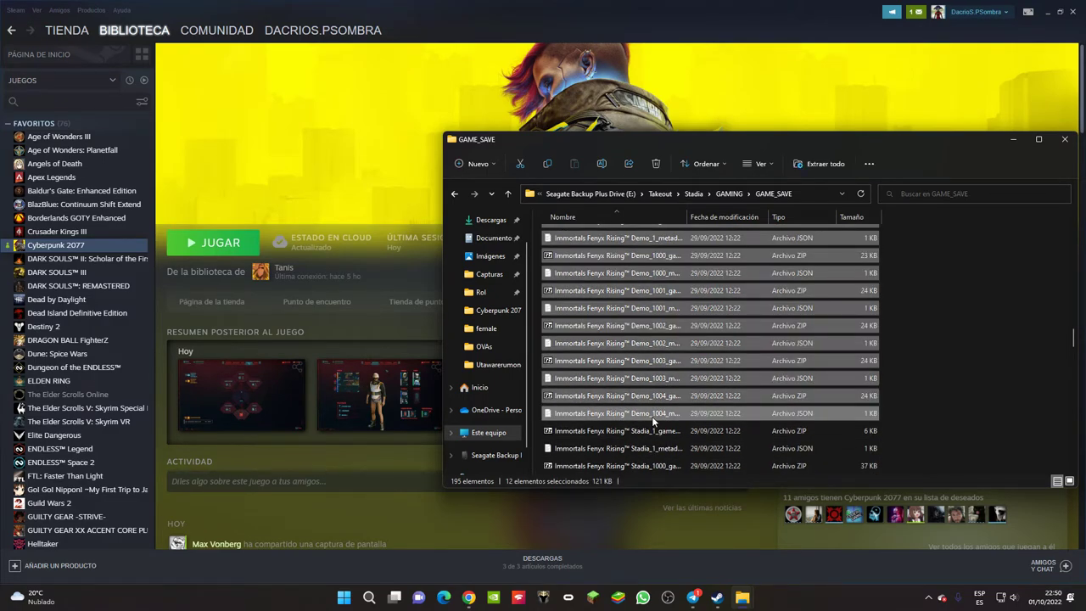
{"action": "key", "text": "Delete"}
{"action": "key", "text": "Return"}
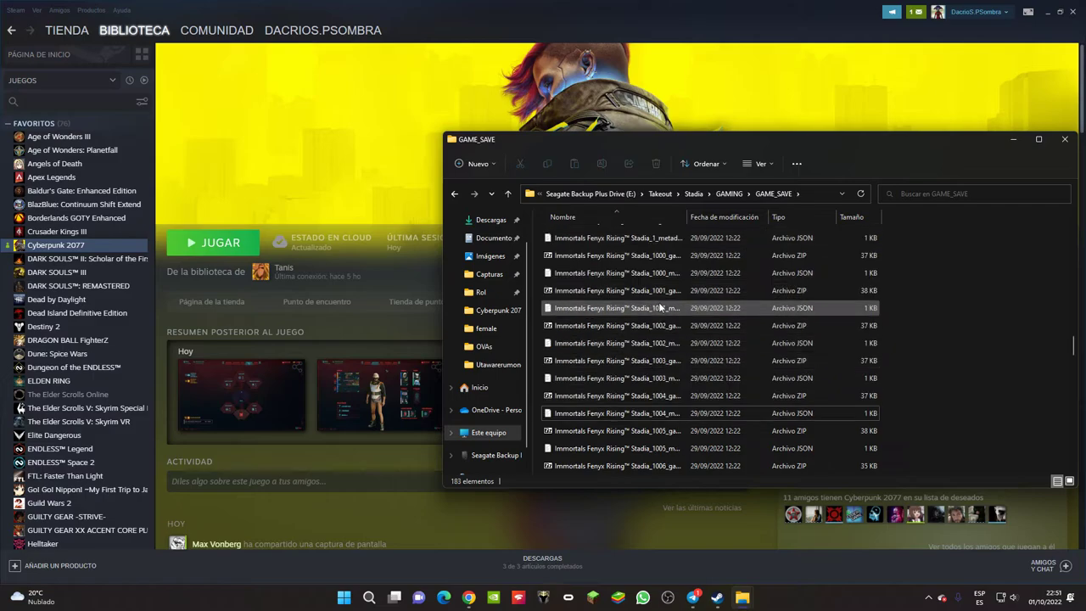
Inspect the AutoSave04 file inside the Immortals Fenyx Rising Stadia_1003 gamesave archive, and close the archive.
{"action": "left_click", "coordinate": [645, 272]}
{"action": "left_click", "coordinate": [632, 324]}
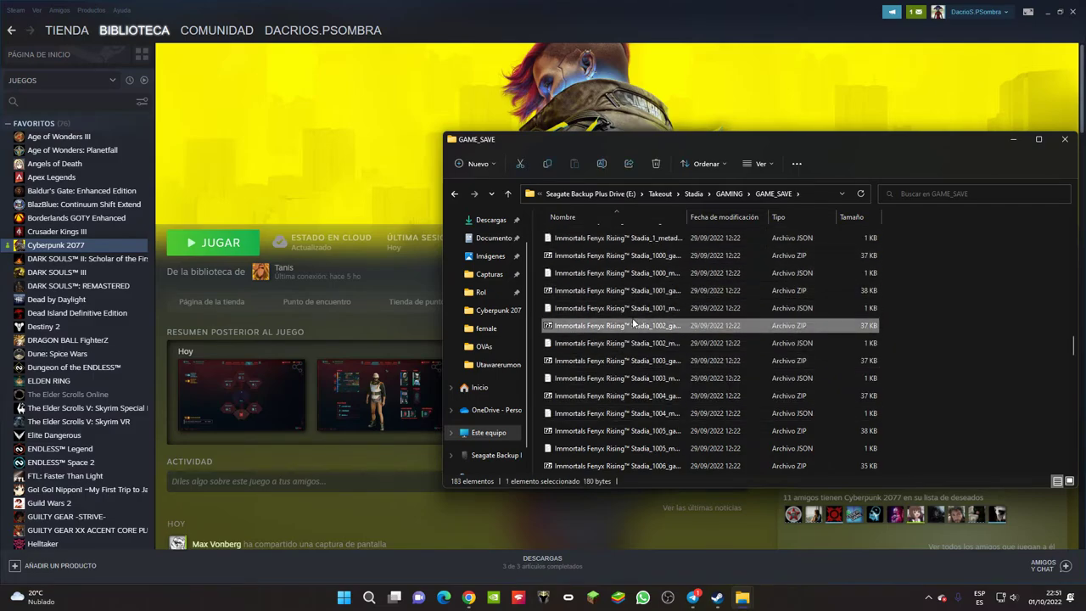
{"action": "left_click", "coordinate": [632, 360]}
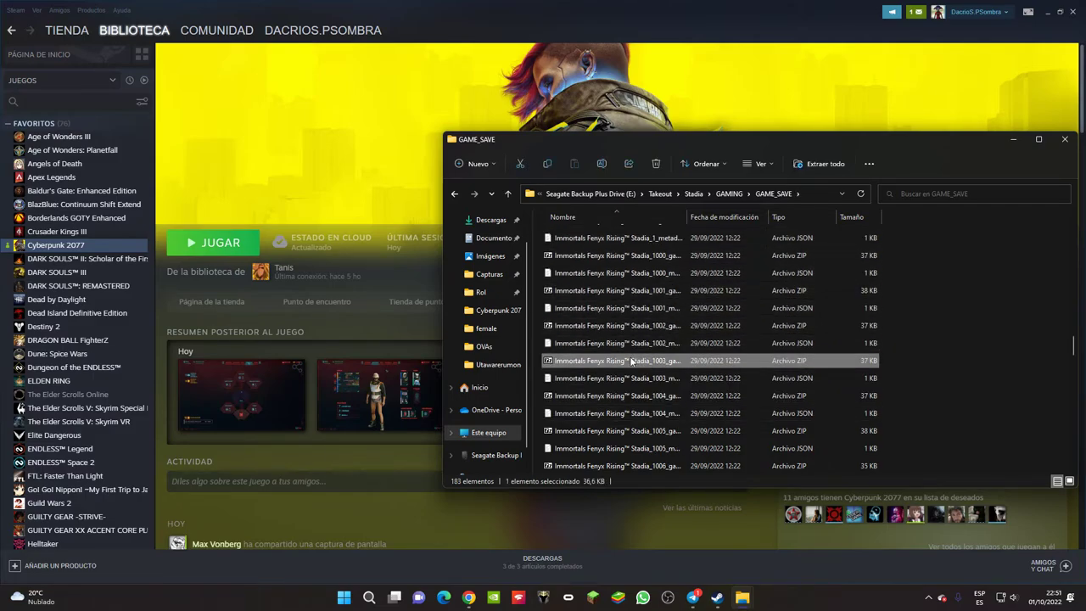
{"action": "double_click", "coordinate": [632, 360]}
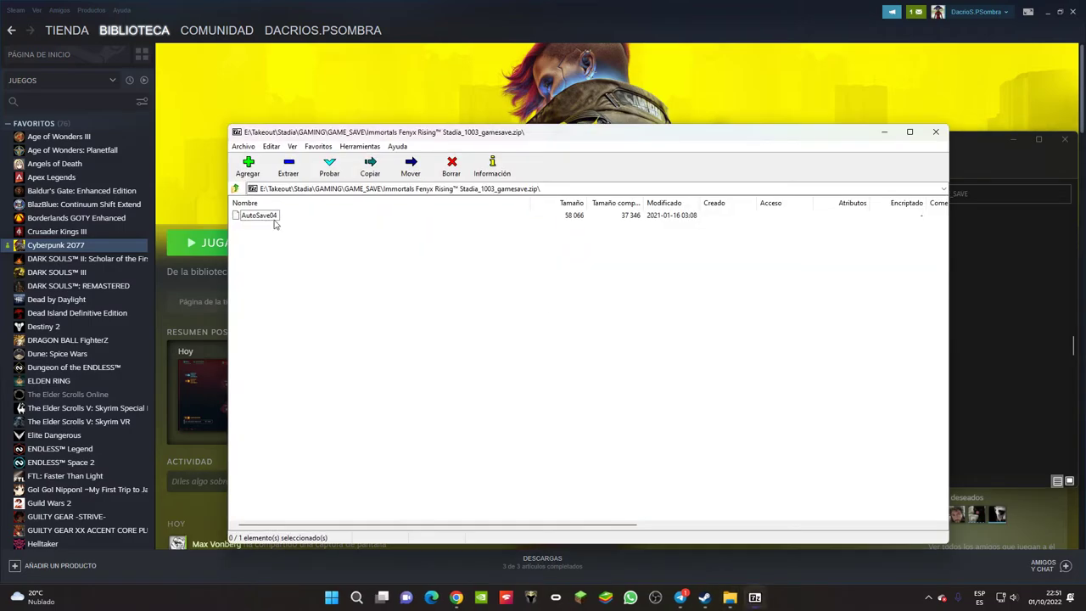
{"action": "left_click", "coordinate": [271, 217]}
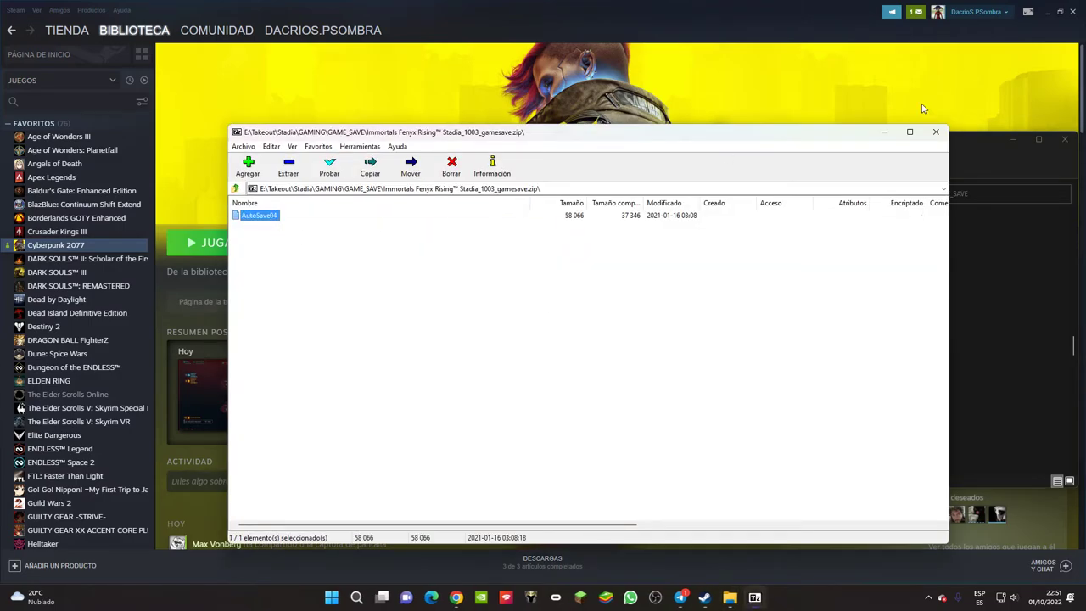
{"action": "left_click", "coordinate": [936, 131]}
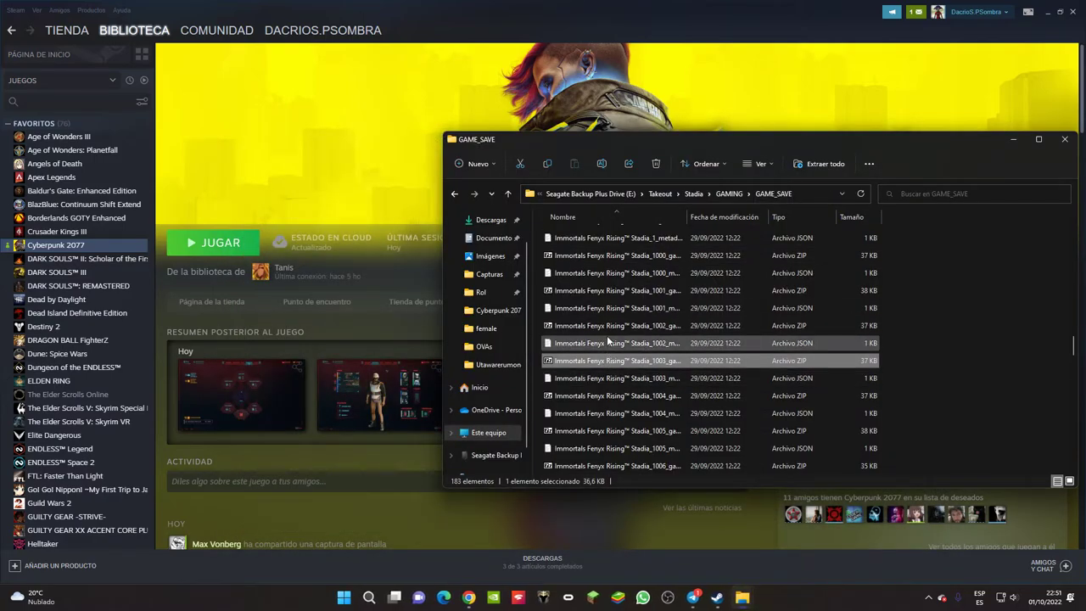
Examine the Jotun Valhalla Edition and Life is Strange Remastered files, and select the full set of both PAW Patrol games' files.
{"action": "scroll", "coordinate": [607, 339], "scroll_direction": "down", "scroll_amount": 4}
{"action": "scroll", "coordinate": [607, 340], "scroll_direction": "up", "scroll_amount": 2}
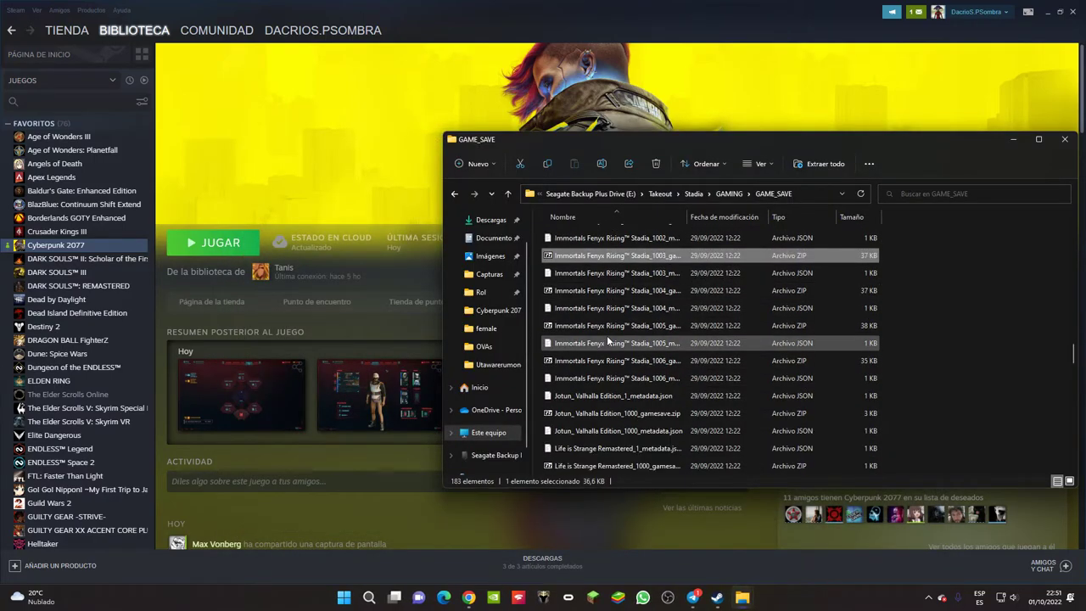
{"action": "scroll", "coordinate": [607, 336], "scroll_direction": "down", "scroll_amount": 2}
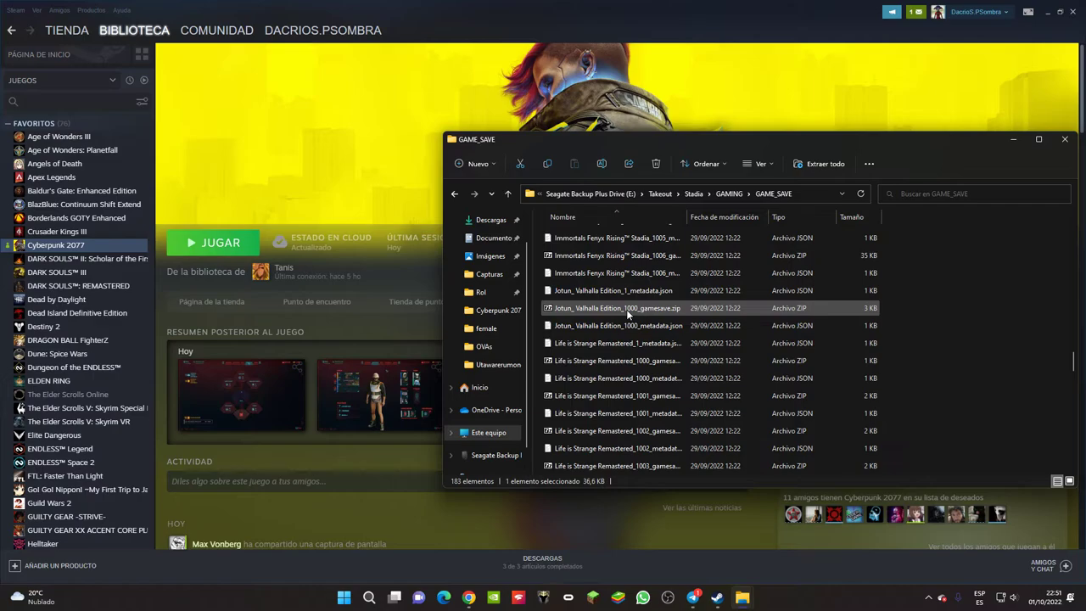
{"action": "left_click", "coordinate": [626, 309]}
{"action": "scroll", "coordinate": [624, 312], "scroll_direction": "down", "scroll_amount": 1}
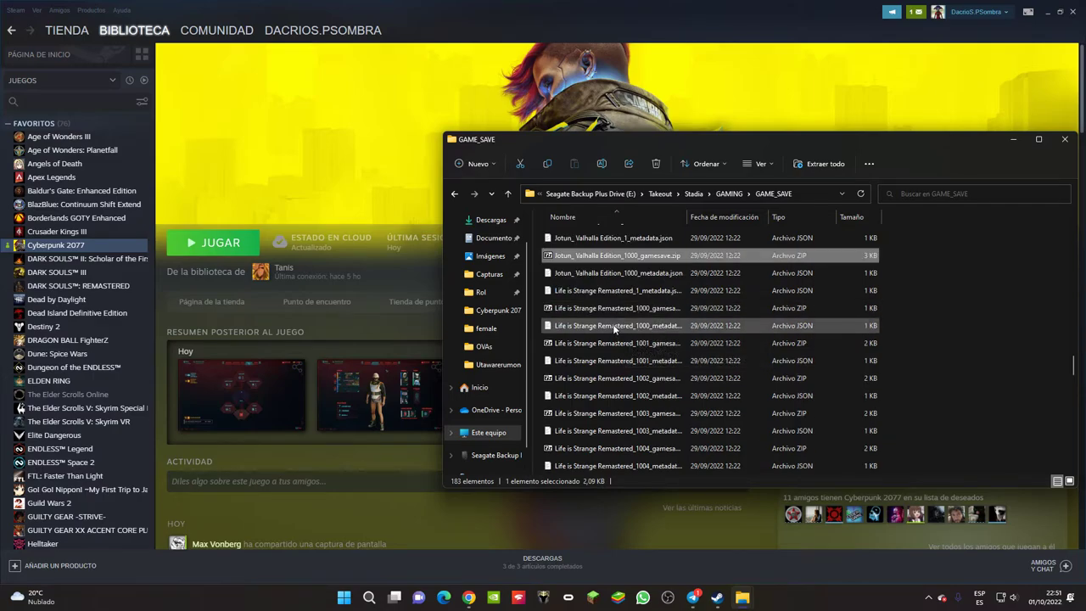
{"action": "left_click", "coordinate": [615, 330]}
{"action": "scroll", "coordinate": [624, 306], "scroll_direction": "down", "scroll_amount": 4}
{"action": "left_click", "coordinate": [626, 308]}
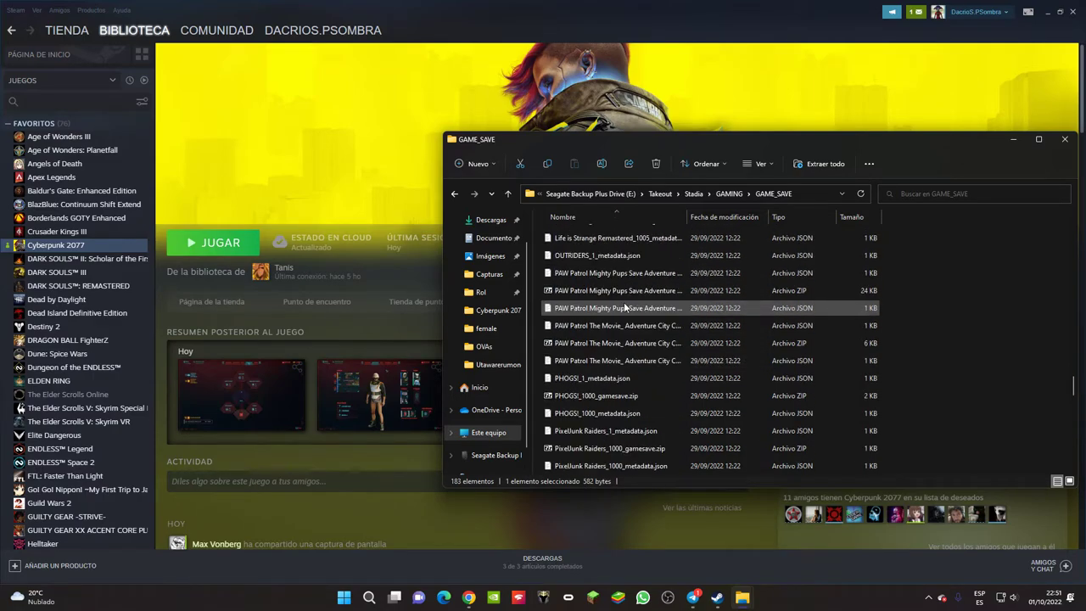
{"action": "left_click", "coordinate": [631, 276]}
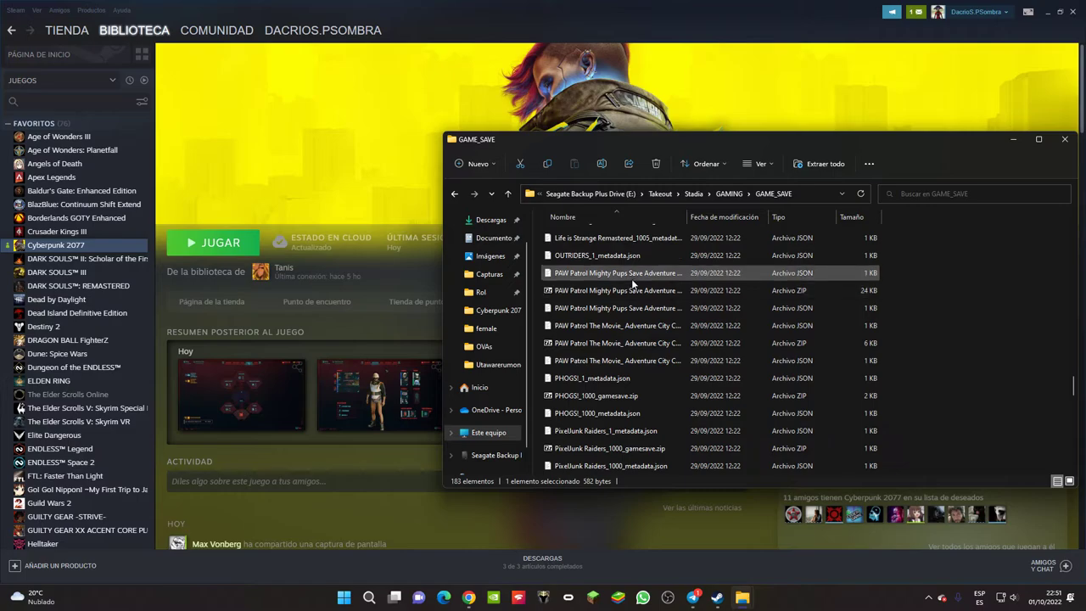
{"action": "left_click", "coordinate": [608, 360], "text": "shift"}
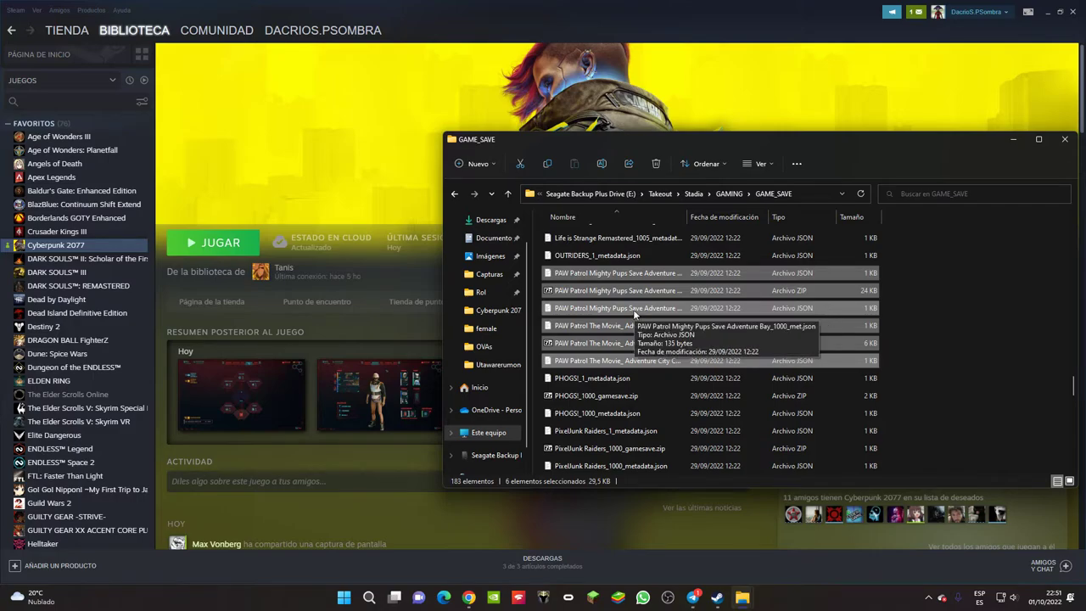
Read the contents of OUTRIDERS_1_metadata.json, close the file and bring the GAME_SAVE folder window back into view.
{"action": "scroll", "coordinate": [636, 315], "scroll_direction": "up", "scroll_amount": 1}
{"action": "left_click", "coordinate": [637, 304]}
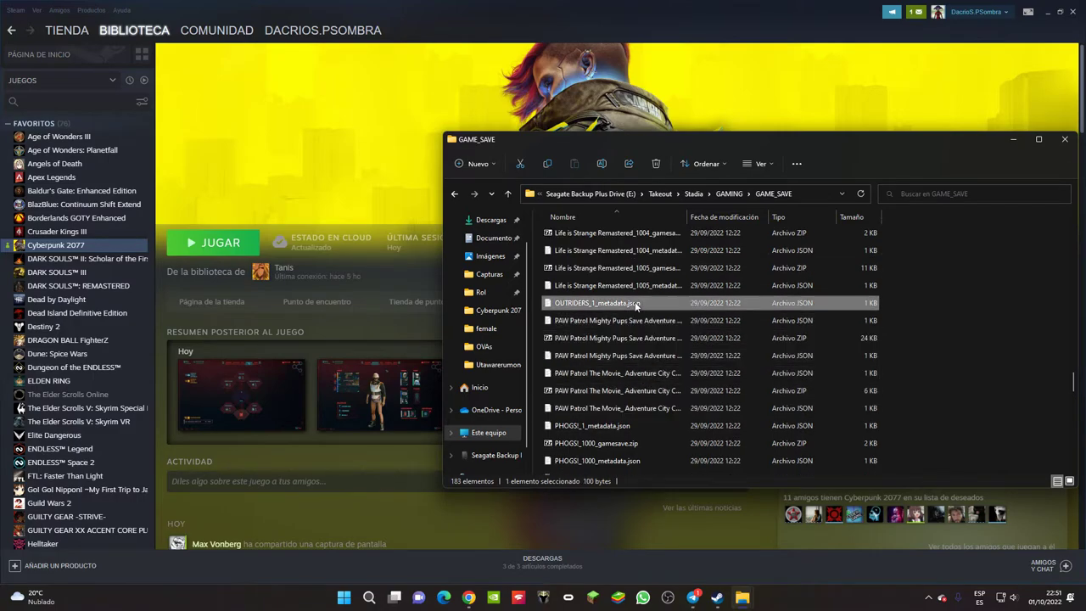
{"action": "double_click", "coordinate": [637, 303]}
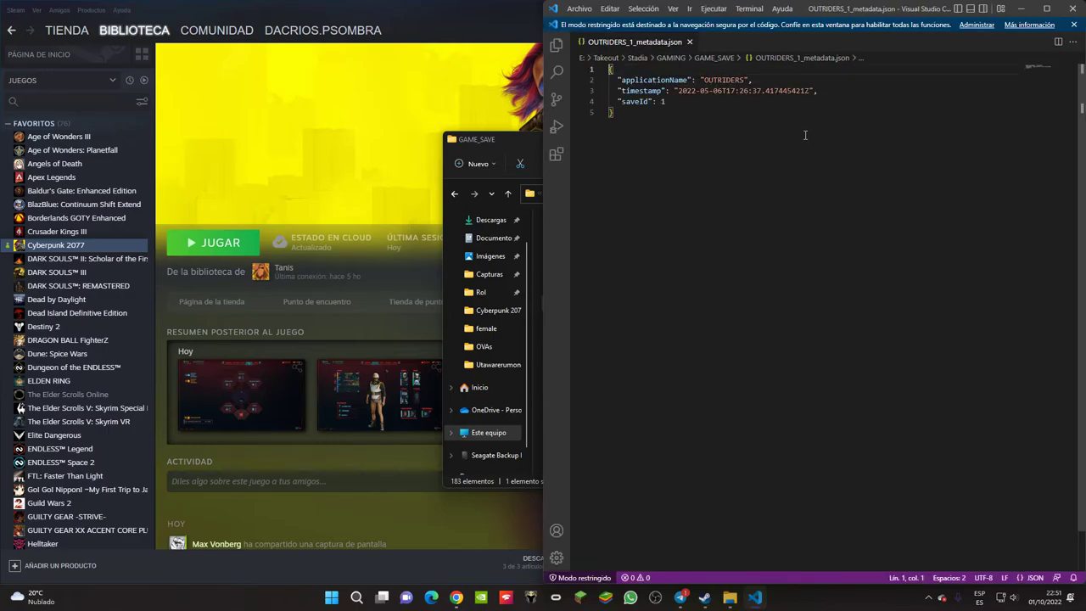
{"action": "left_click", "coordinate": [689, 41]}
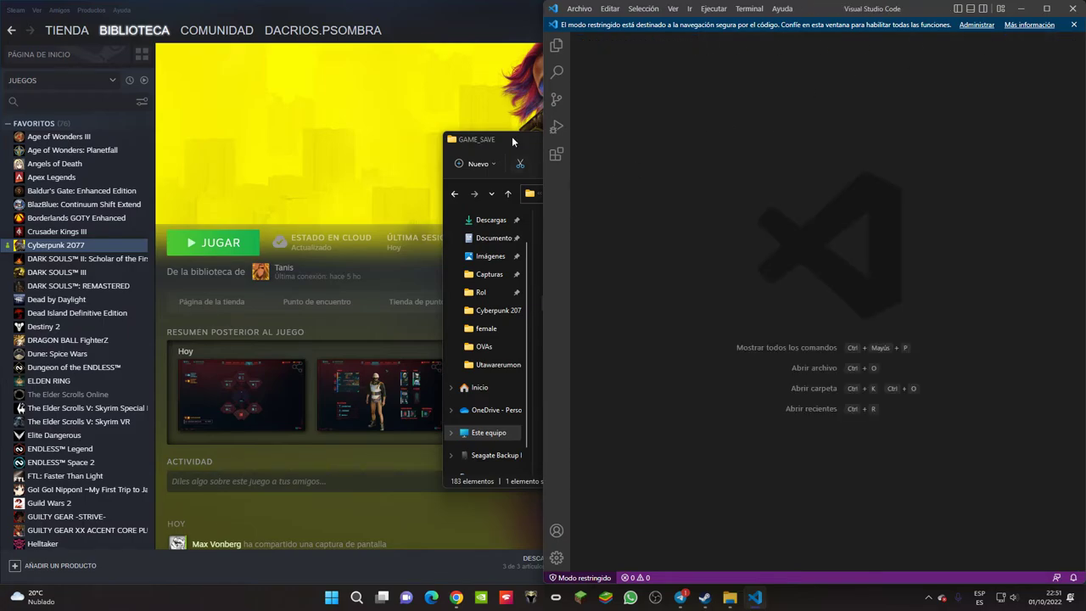
{"action": "left_click_drag", "start_coordinate": [512, 136], "coordinate": [368, 127]}
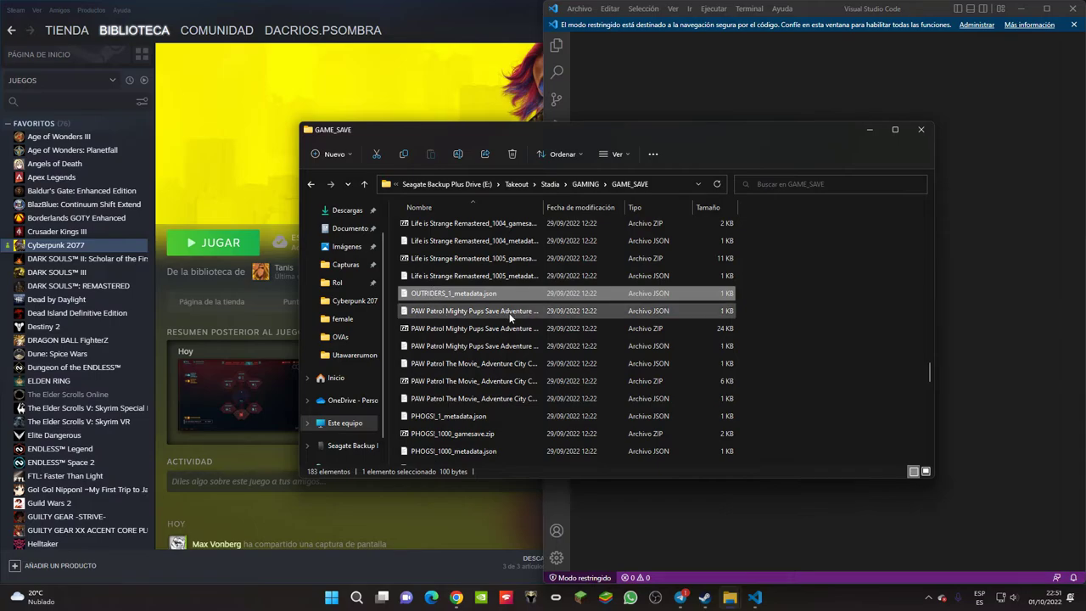
Select all PixelJunk Raiders save and metadata files for review, and look through the following games' files as far as Sekiro.
{"action": "scroll", "coordinate": [510, 318], "scroll_direction": "down", "scroll_amount": 3}
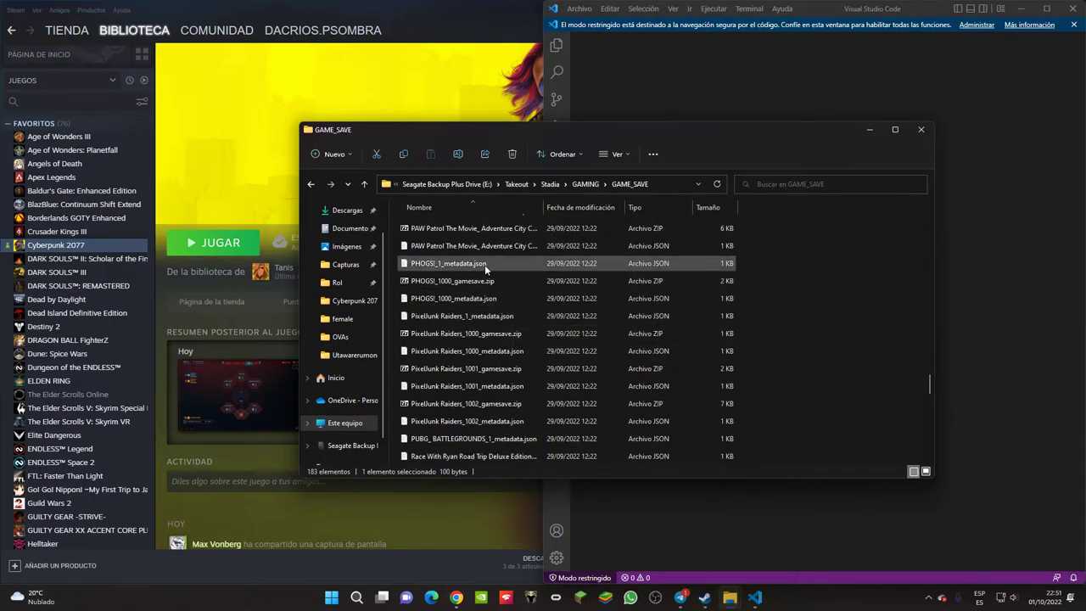
{"action": "scroll", "coordinate": [475, 305], "scroll_direction": "down", "scroll_amount": 2}
{"action": "left_click", "coordinate": [478, 315]}
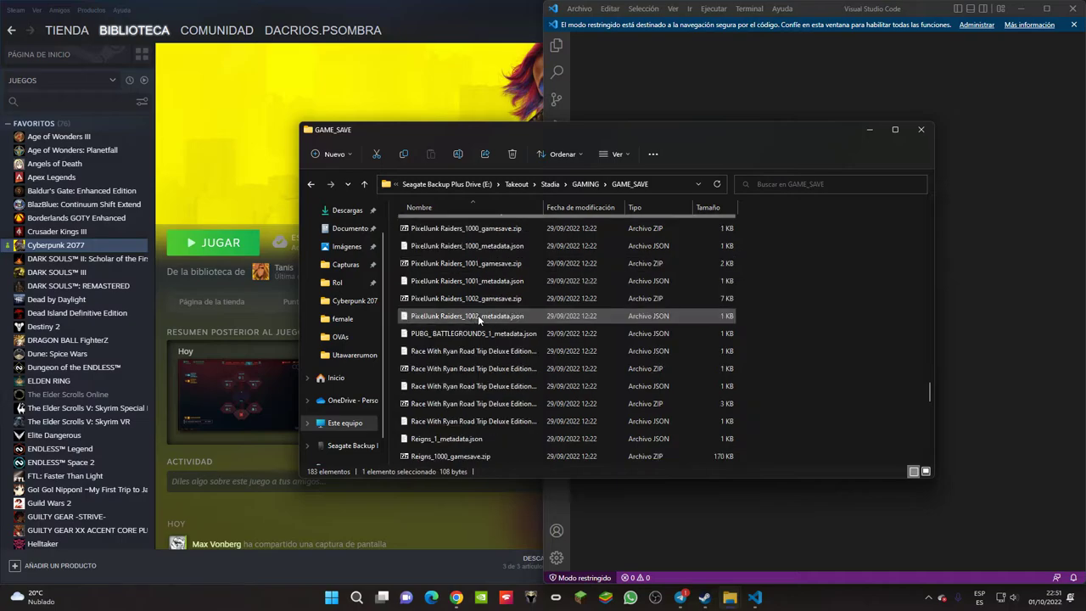
{"action": "scroll", "coordinate": [478, 313], "scroll_direction": "down", "scroll_amount": 1}
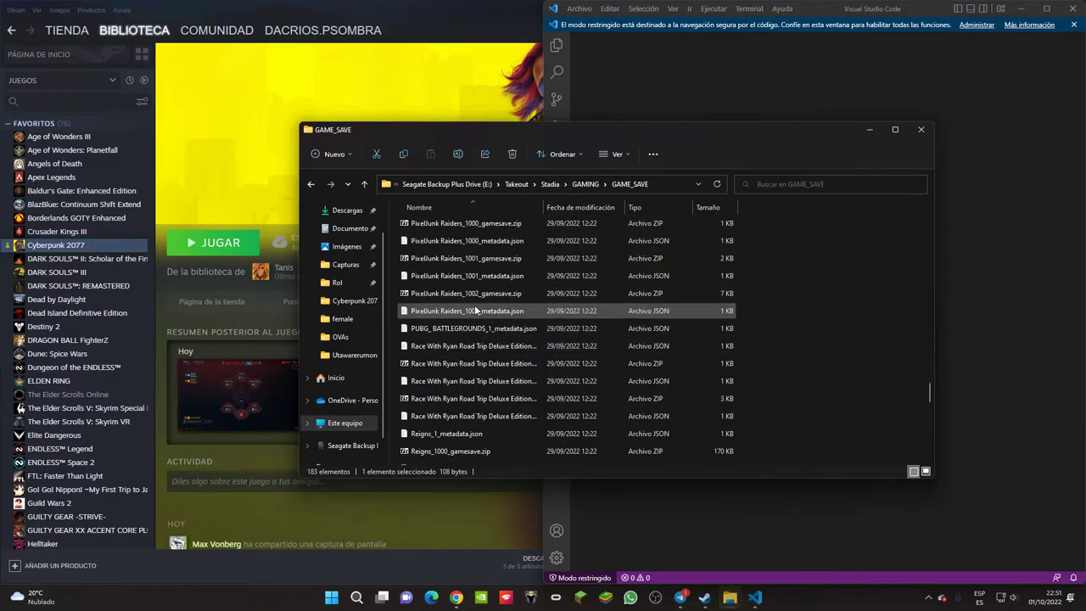
{"action": "key", "text": "shift+Up"}
{"action": "key", "text": "shift+Up"}
{"action": "key", "text": "shift+Up"}
{"action": "key", "text": "shift+Up"}
{"action": "key", "text": "shift+Up"}
{"action": "key", "text": "shift+Up"}
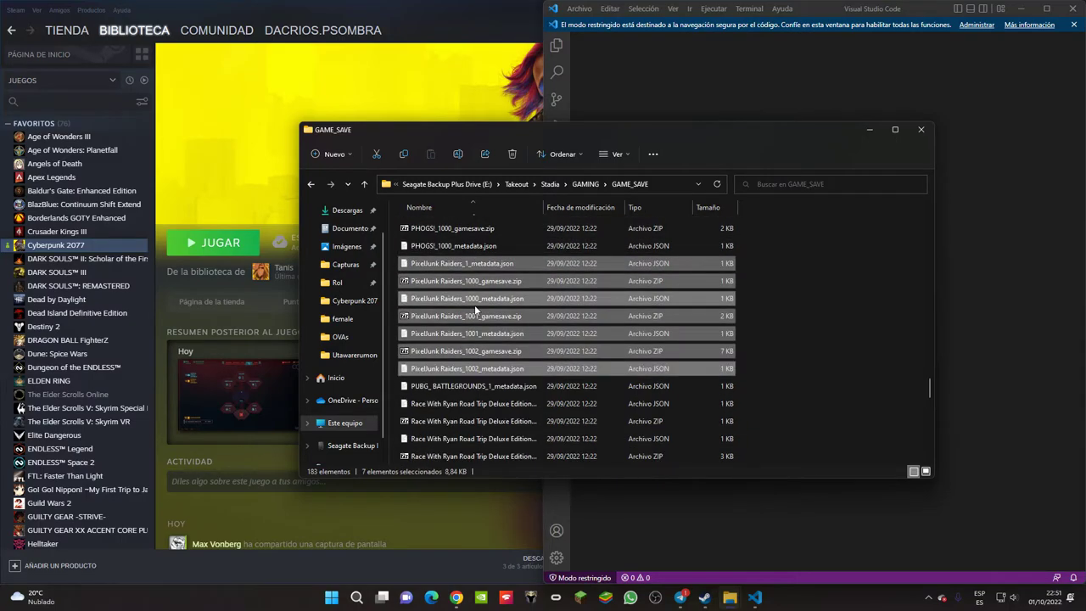
{"action": "scroll", "coordinate": [477, 323], "scroll_direction": "down", "scroll_amount": 2}
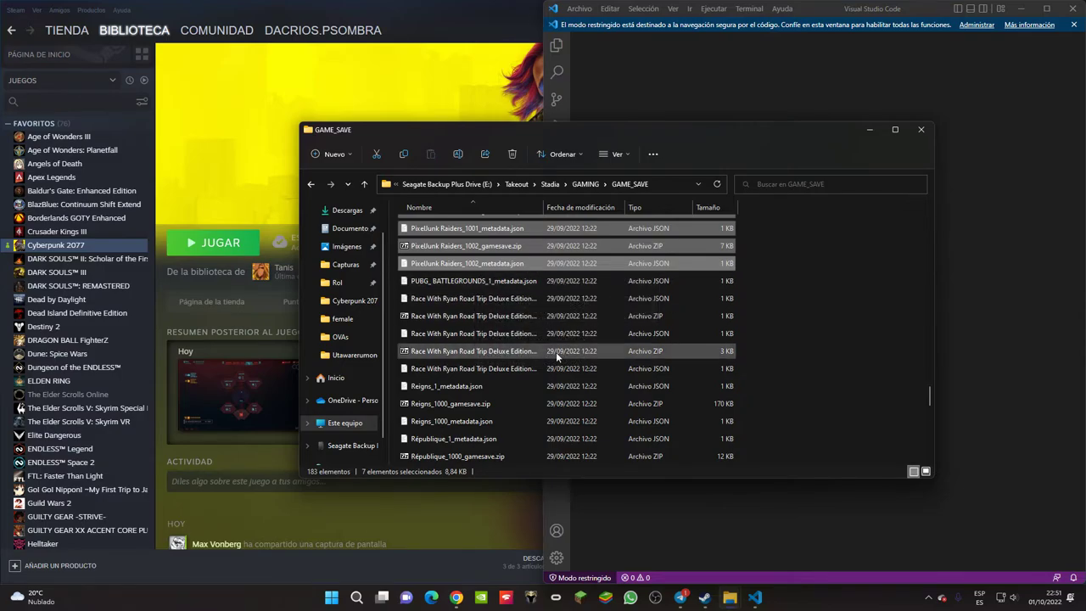
{"action": "scroll", "coordinate": [556, 351], "scroll_direction": "down", "scroll_amount": 4}
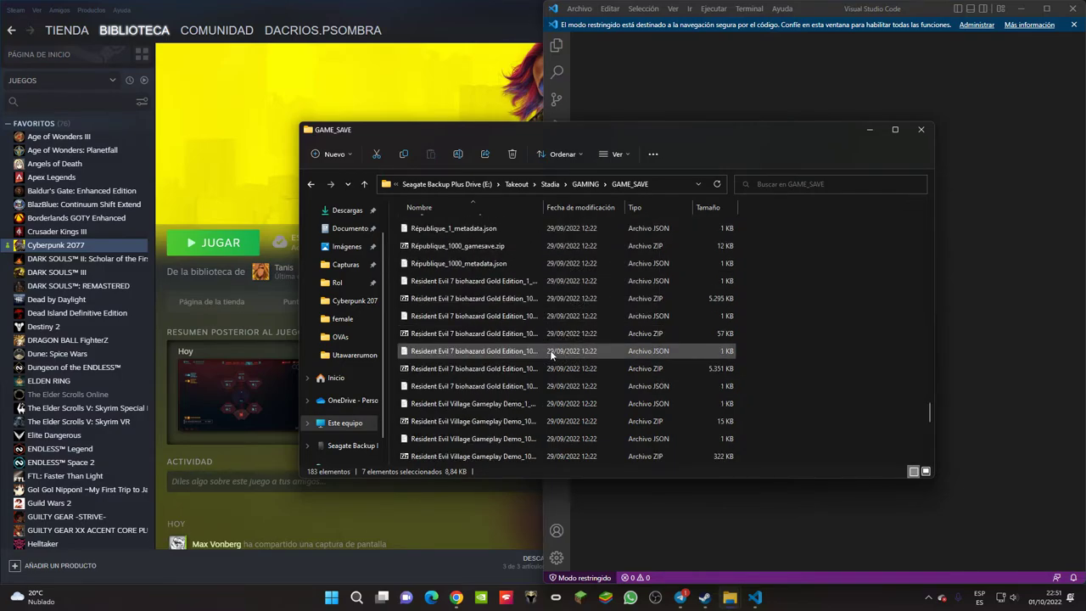
{"action": "scroll", "coordinate": [551, 355], "scroll_direction": "down", "scroll_amount": 4}
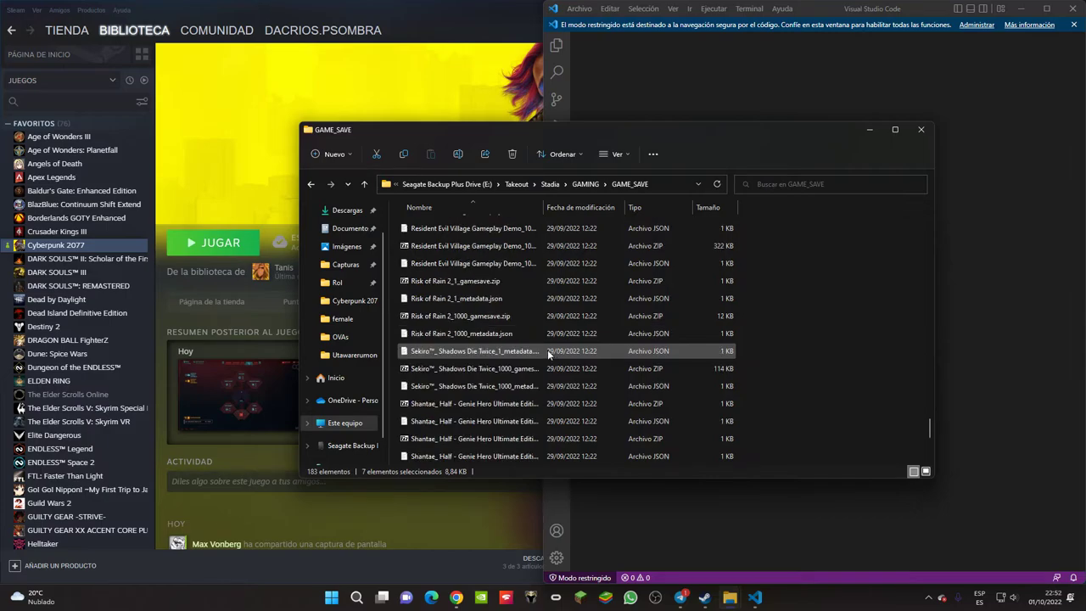
Switch to Steam, find Sekiro: Shadows Die Twice in the library with the search "sekiro", add it to favourites and clear the search.
{"action": "left_click", "coordinate": [86, 100]}
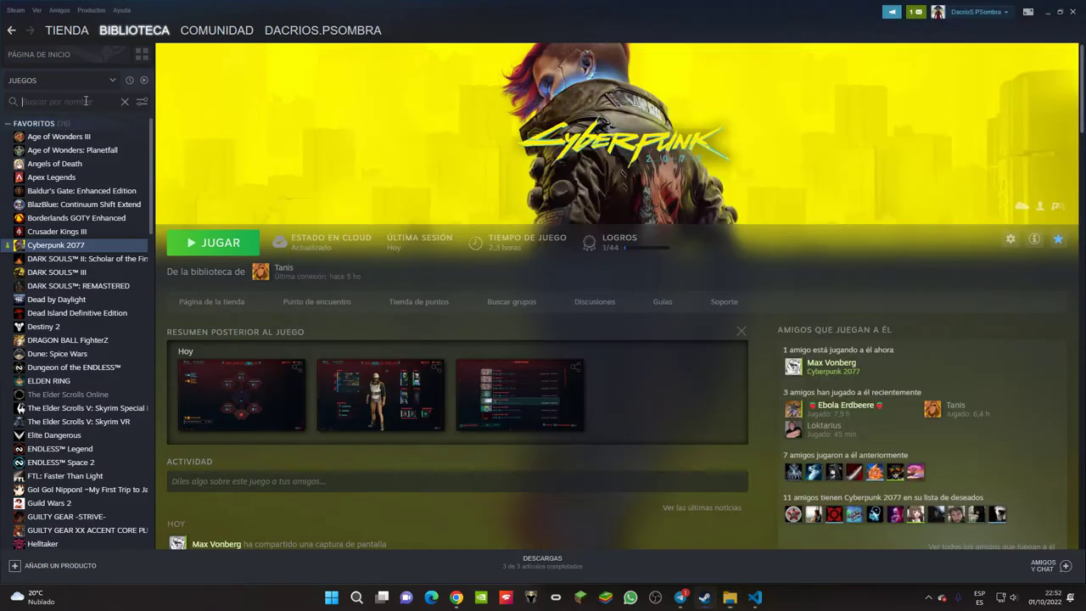
{"action": "type", "text": "sekiro"}
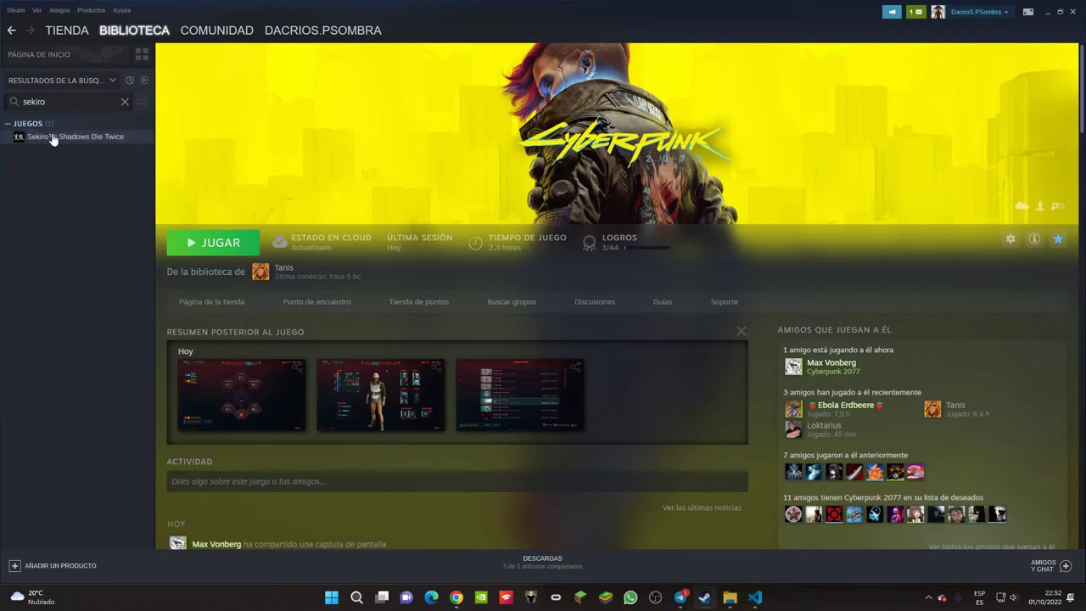
{"action": "right_click", "coordinate": [55, 137]}
{"action": "left_click", "coordinate": [120, 101]}
{"action": "left_click", "coordinate": [123, 101]}
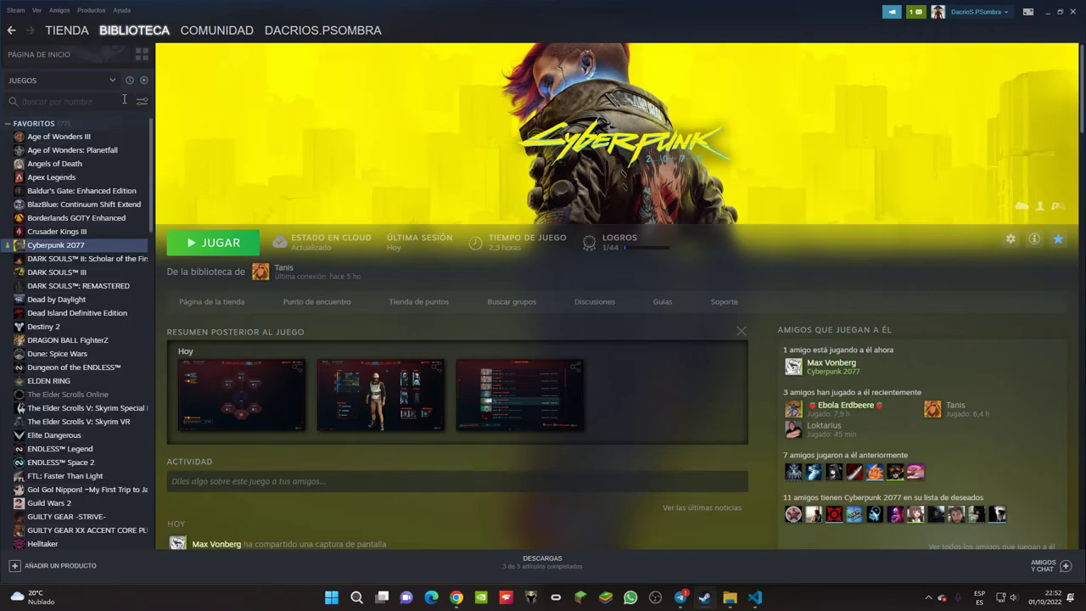
{"action": "left_click", "coordinate": [684, 600]}
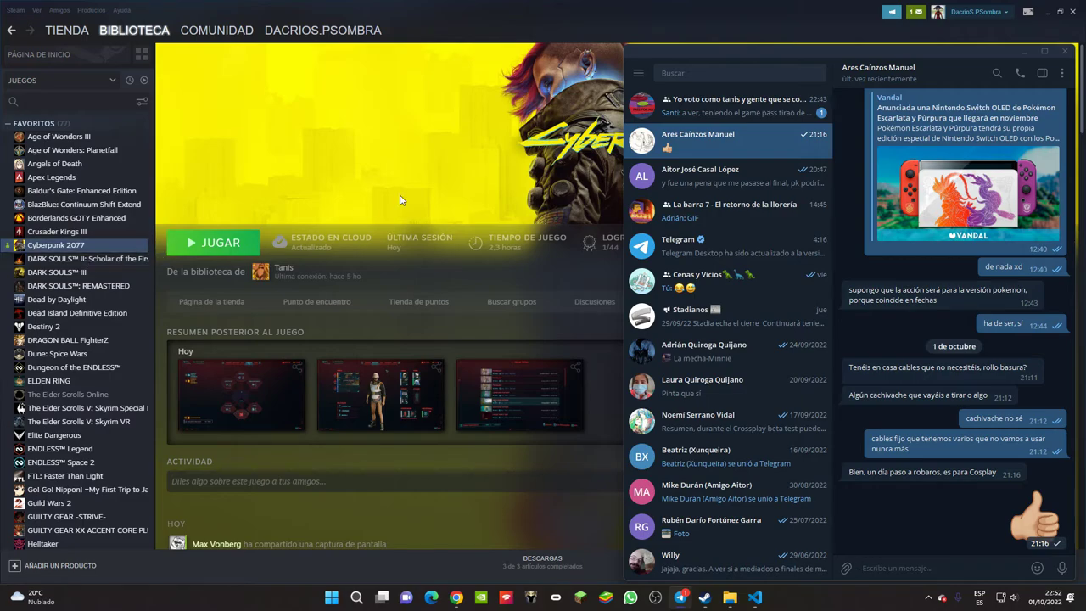
{"action": "mouse_move", "coordinate": [730, 597]}
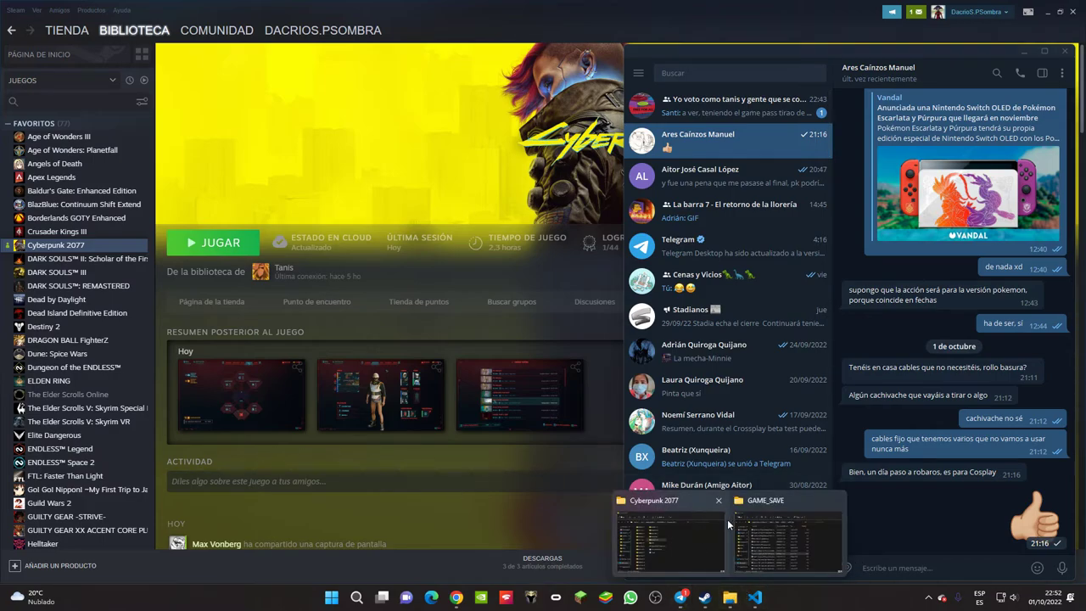
Start installing Sekiro: Shadows Die Twice from the Steam favourites into D:\Program Files\SteamApps with a Start menu shortcut.
{"action": "left_click", "coordinate": [97, 412]}
{"action": "scroll", "coordinate": [97, 413], "scroll_direction": "down", "scroll_amount": 8}
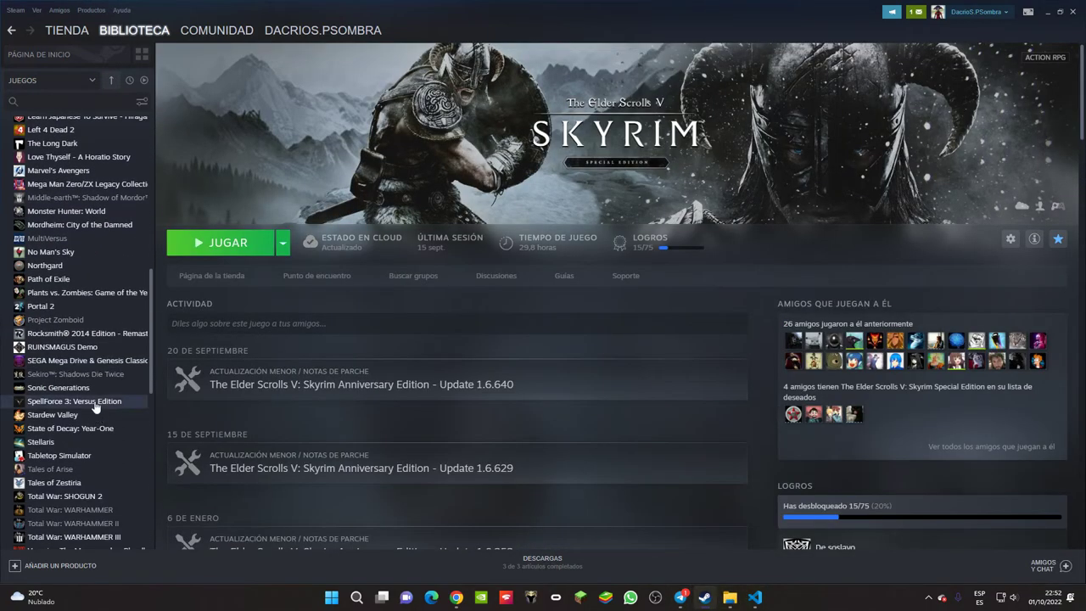
{"action": "right_click", "coordinate": [80, 372]}
{"action": "left_click", "coordinate": [70, 379]}
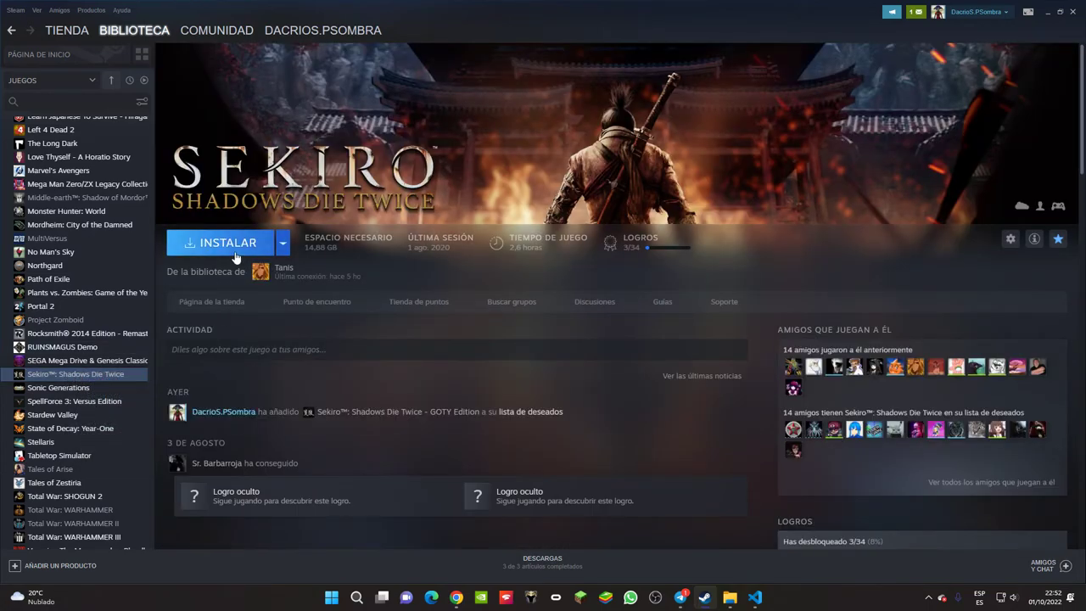
{"action": "left_click", "coordinate": [233, 249]}
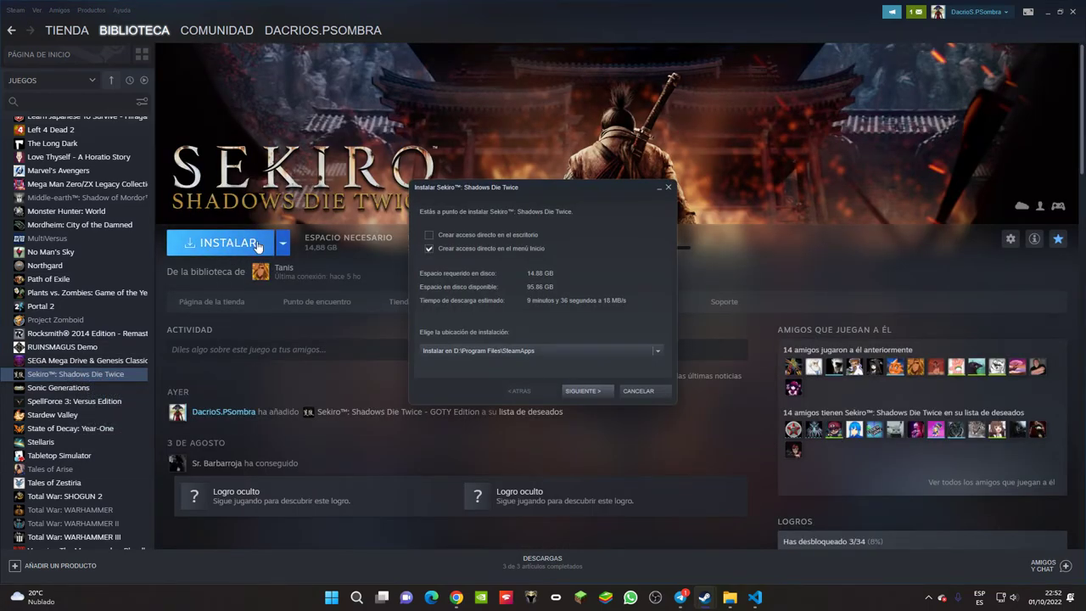
{"action": "left_click", "coordinate": [586, 392]}
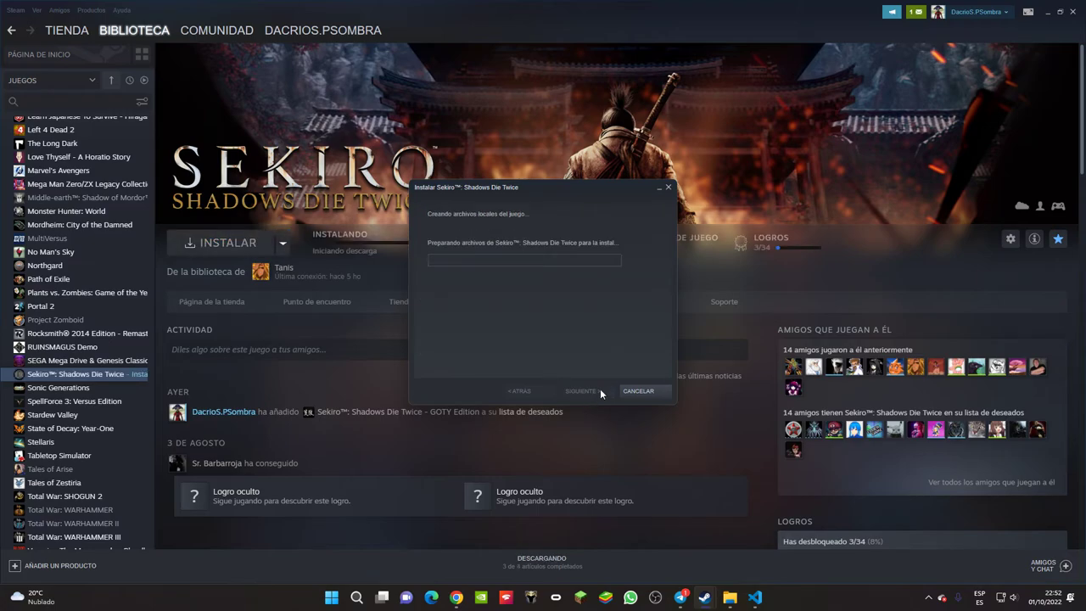
Switch to Chrome and search the web for "sekiro save files" in a new tab.
{"action": "left_click", "coordinate": [456, 598]}
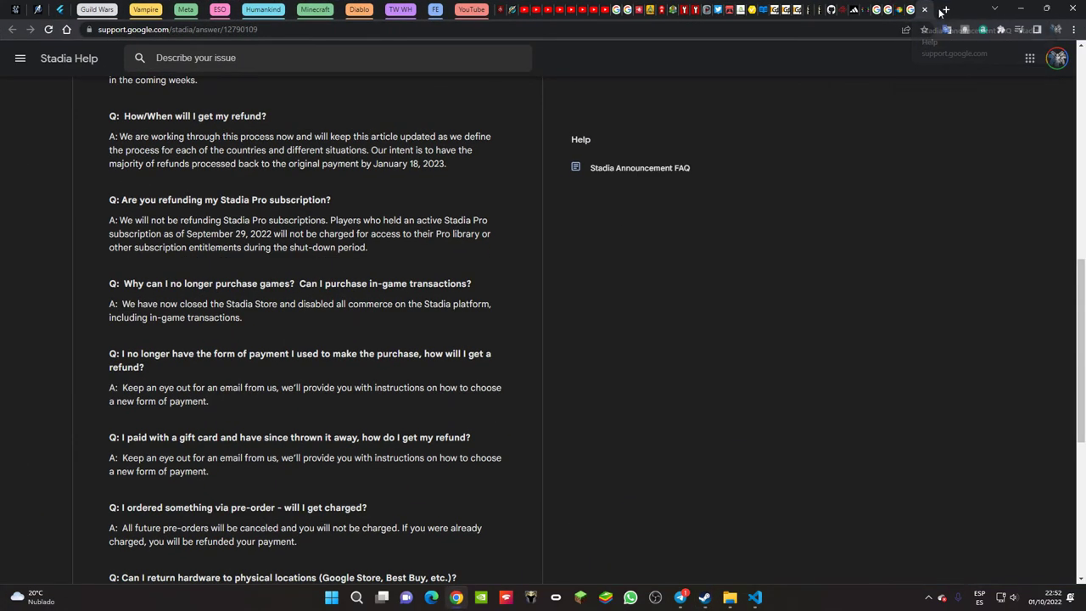
{"action": "left_click", "coordinate": [945, 10]}
{"action": "type", "text": "sekir"}
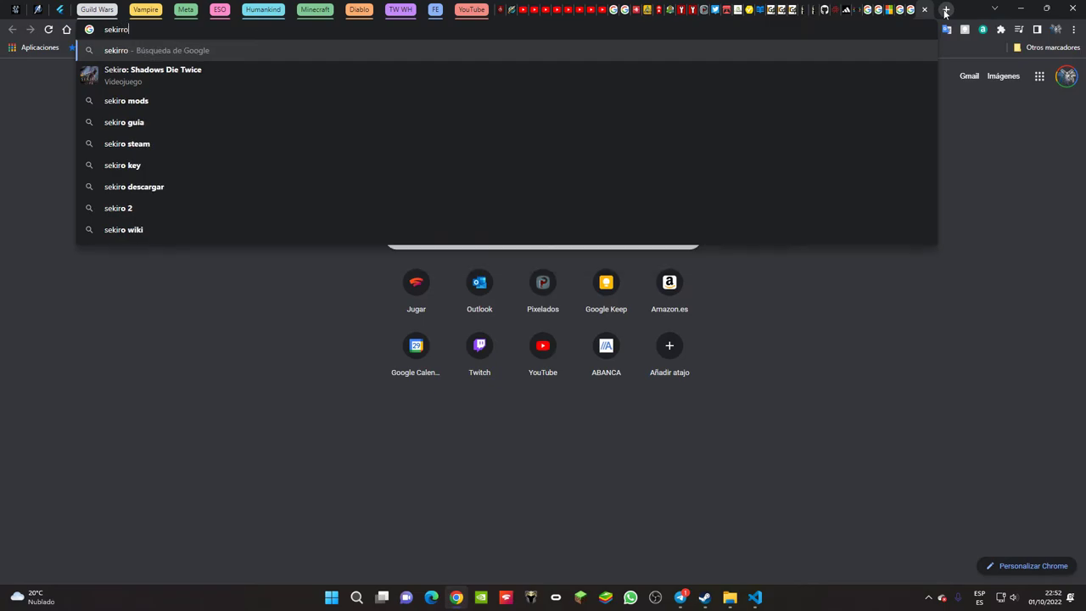
{"action": "type", "text": "o save files"}
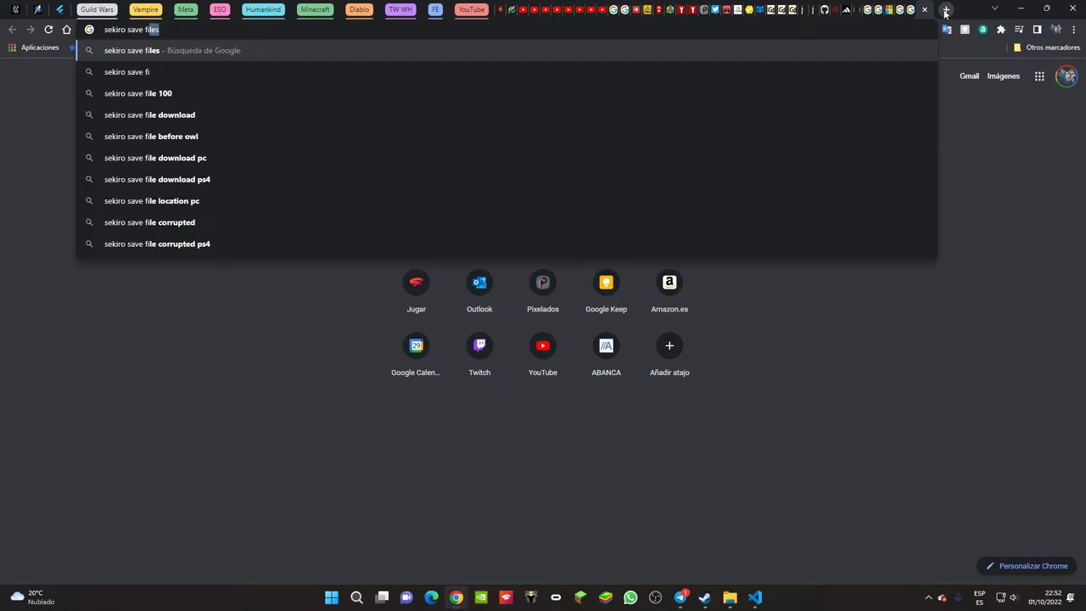